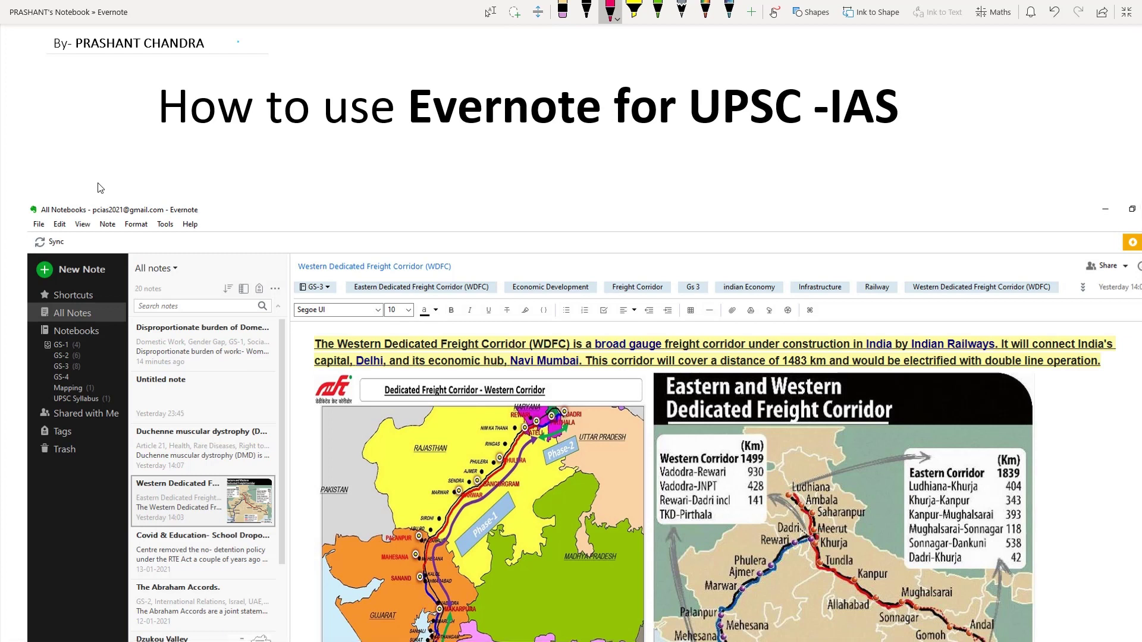
# Circle "Evernote" in the title, write a circled 2 below it, and draw a curved arrow from the circle to UPSC
pyautogui.moveTo(426, 72)
pyautogui.mouseDown()
pyautogui.moveTo(410, 144)
pyautogui.moveTo(572, 159)
pyautogui.moveTo(601, 83)
pyautogui.moveTo(427, 74)
pyautogui.mouseUp()
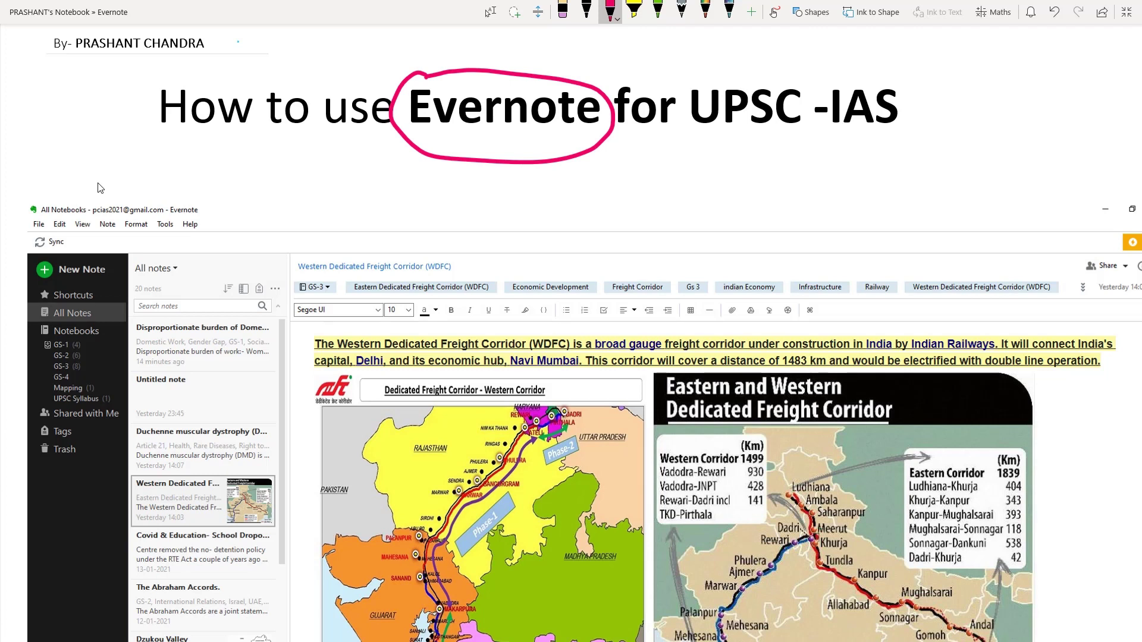
pyautogui.moveTo(371, 175)
pyautogui.mouseDown()
pyautogui.moveTo(407, 193)
pyautogui.moveTo(357, 179)
pyautogui.moveTo(380, 155)
pyautogui.mouseUp()
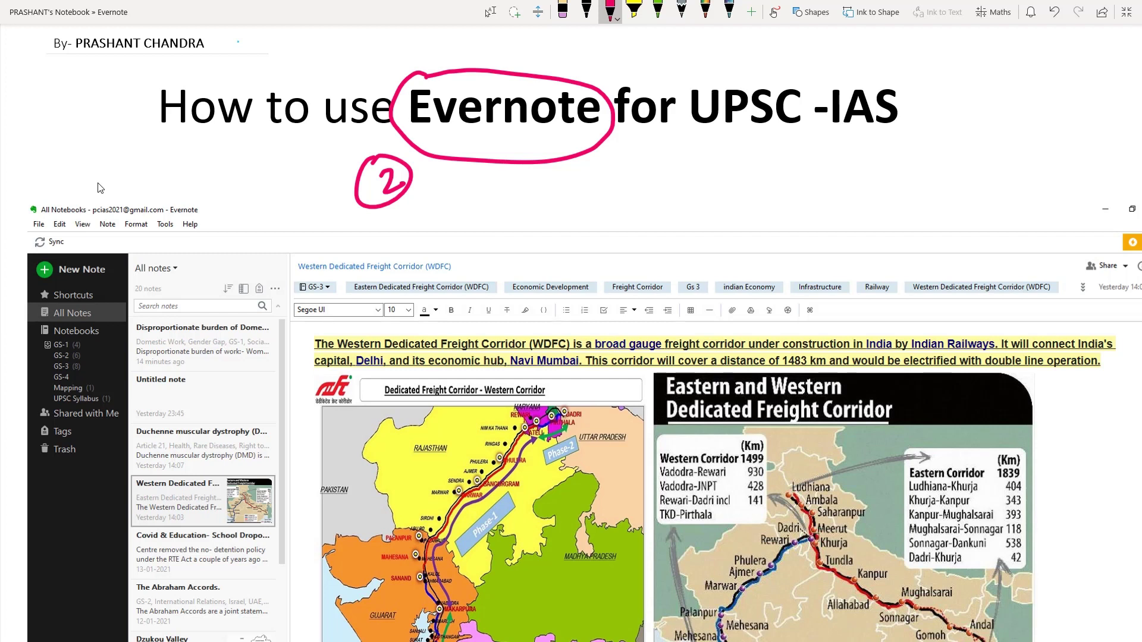
pyautogui.moveTo(546, 76)
pyautogui.mouseDown()
pyautogui.moveTo(710, 60)
pyautogui.moveTo(737, 84)
pyautogui.moveTo(703, 91)
pyautogui.moveTo(669, 126)
pyautogui.moveTo(678, 167)
pyautogui.moveTo(646, 208)
pyautogui.moveTo(735, 176)
pyautogui.moveTo(740, 186)
pyautogui.mouseUp()
# Handwrite "Smart study" below UPSC with an arrow leading to it, and underline "Smart"
pyautogui.moveTo(734, 174); pyautogui.dragTo(796, 174)
pyautogui.moveTo(795, 165); pyautogui.dragTo(840, 146)
pyautogui.moveTo(845, 159); pyautogui.dragTo(841, 181)
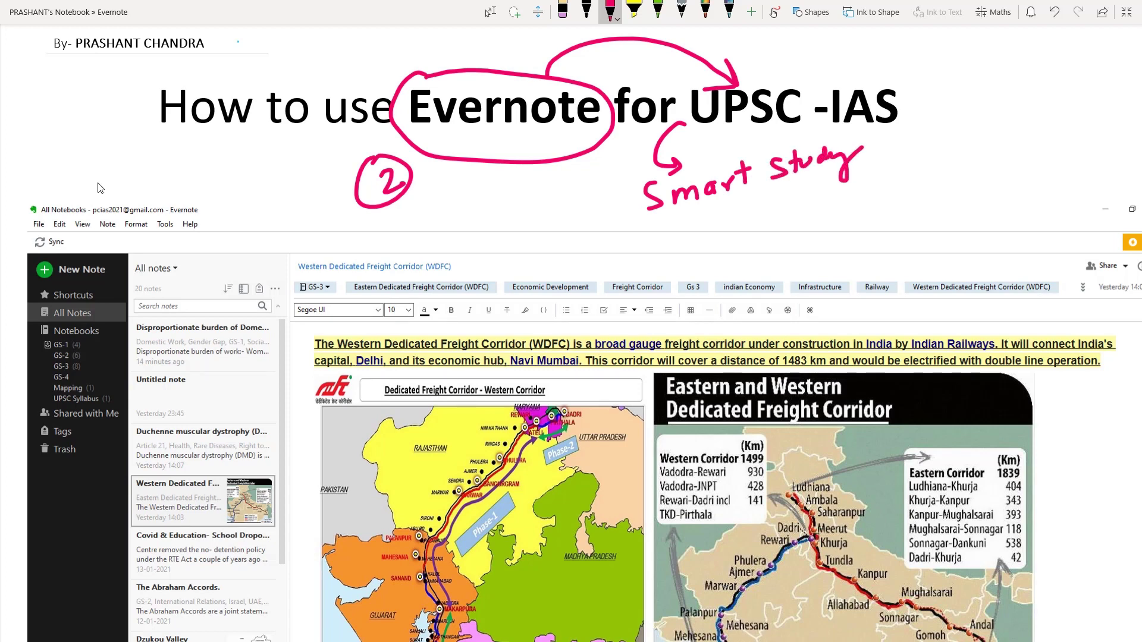
pyautogui.moveTo(697, 221); pyautogui.dragTo(775, 199)
# Write a circled P above the end of "IAS" in the title and add tick marks beside it
pyautogui.moveTo(929, 58); pyautogui.dragTo(925, 84)
pyautogui.moveTo(929, 55); pyautogui.dragTo(901, 91)
pyautogui.moveTo(955, 57)
pyautogui.mouseDown()
pyautogui.moveTo(955, 43)
pyautogui.moveTo(891, 95)
pyautogui.moveTo(987, 57)
pyautogui.mouseUp()
pyautogui.moveTo(971, 99); pyautogui.dragTo(997, 78)
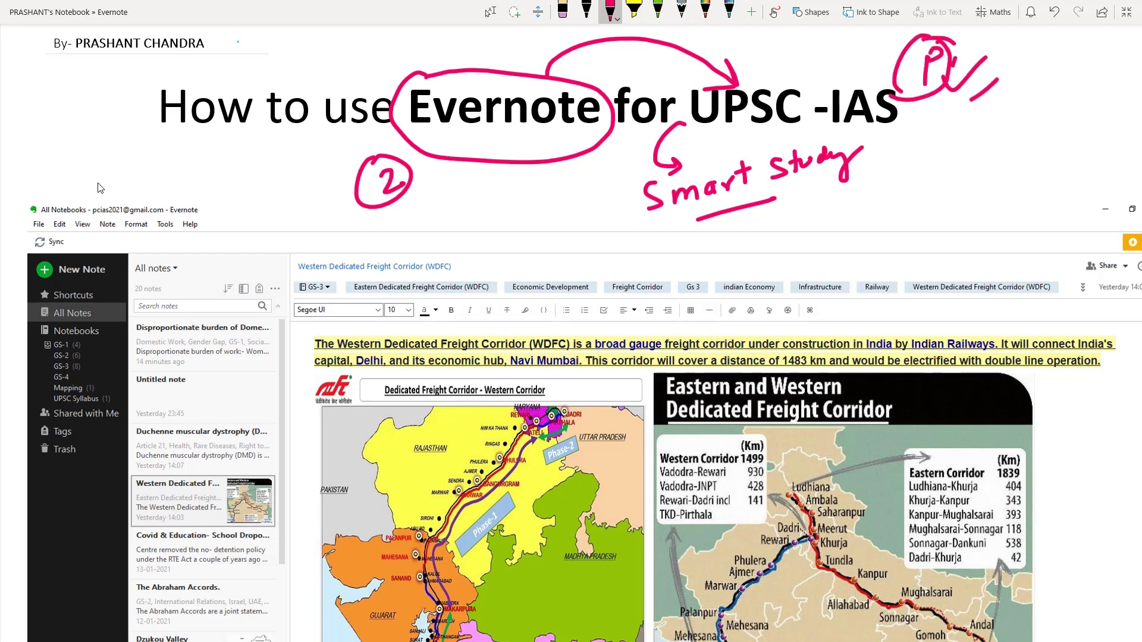
# Handwrite "fact." below the circled P, underline it twice and put a cross beside it
pyautogui.moveTo(924, 143)
pyautogui.mouseDown()
pyautogui.moveTo(910, 200)
pyautogui.moveTo(928, 160)
pyautogui.mouseUp()
pyautogui.moveTo(935, 158); pyautogui.dragTo(943, 170)
pyautogui.moveTo(955, 151)
pyautogui.mouseDown()
pyautogui.moveTo(952, 169)
pyautogui.moveTo(964, 169)
pyautogui.mouseUp()
pyautogui.moveTo(969, 156); pyautogui.dragTo(978, 152)
pyautogui.click(986, 158)
pyautogui.moveTo(914, 202); pyautogui.dragTo(955, 190)
pyautogui.moveTo(934, 204); pyautogui.dragTo(971, 189)
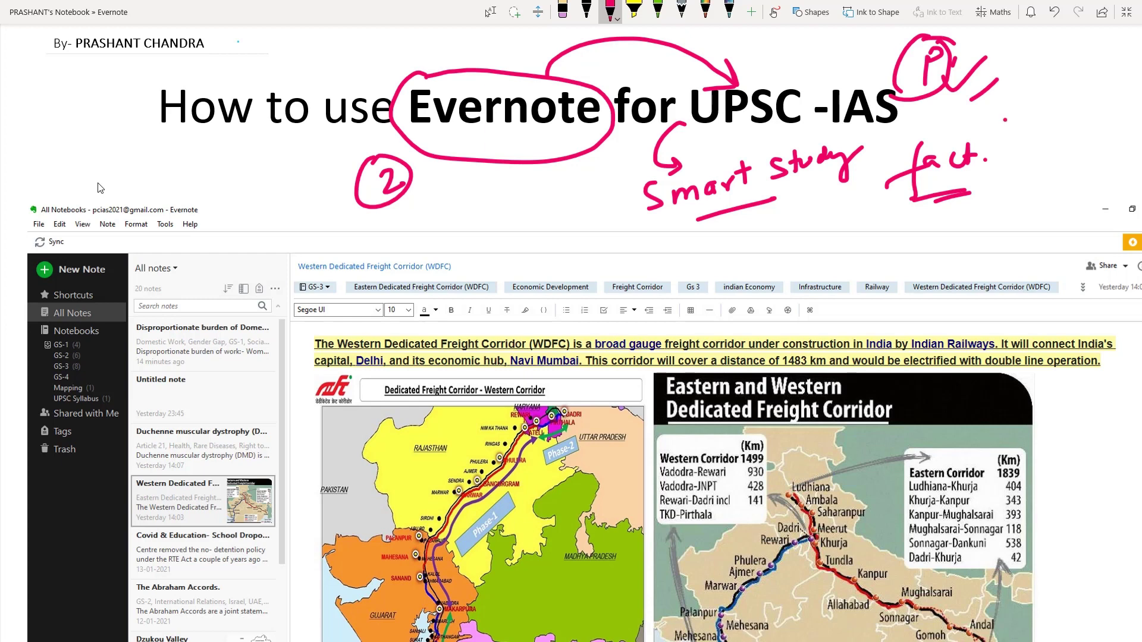
pyautogui.moveTo(1004, 121); pyautogui.dragTo(1033, 155)
pyautogui.moveTo(1031, 114); pyautogui.dragTo(994, 153)
# Draw two ticks above the Evernote circle, and a plus sign with circled horizontal lines below it
pyautogui.moveTo(373, 60)
pyautogui.mouseDown()
pyautogui.moveTo(425, 35)
pyautogui.moveTo(436, 43)
pyautogui.mouseUp()
pyautogui.moveTo(495, 197)
pyautogui.mouseDown()
pyautogui.moveTo(544, 182)
pyautogui.moveTo(519, 202)
pyautogui.mouseUp()
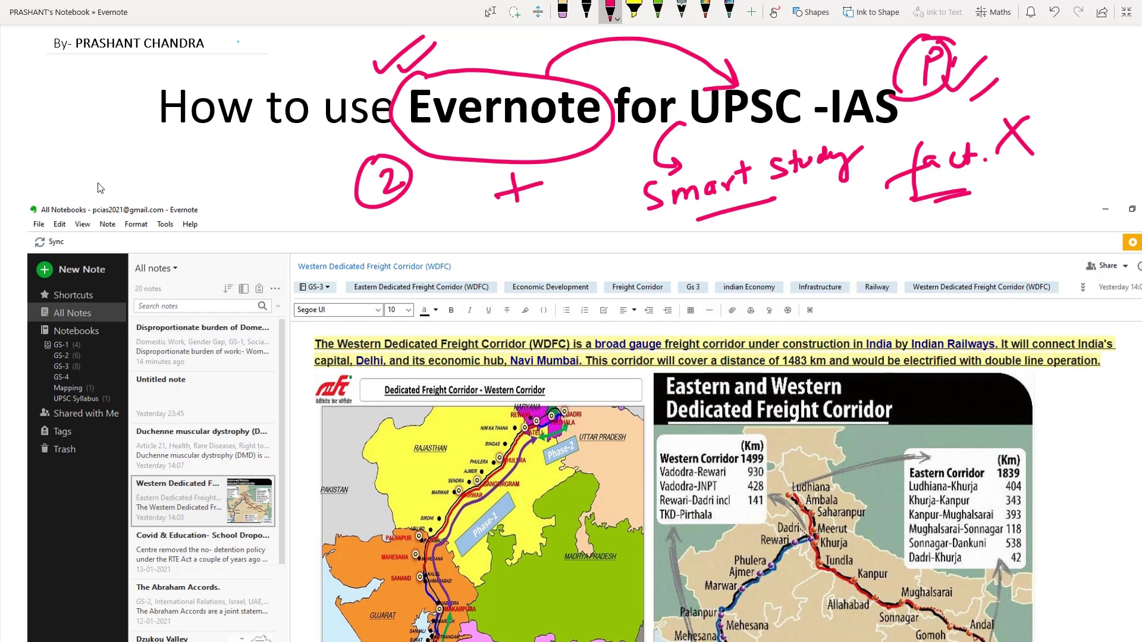
pyautogui.moveTo(547, 173); pyautogui.dragTo(570, 171)
pyautogui.moveTo(551, 186)
pyautogui.mouseDown()
pyautogui.moveTo(595, 177)
pyautogui.moveTo(592, 195)
pyautogui.mouseUp()
pyautogui.moveTo(554, 216); pyautogui.dragTo(595, 209)
pyautogui.moveTo(595, 168); pyautogui.dragTo(619, 196)
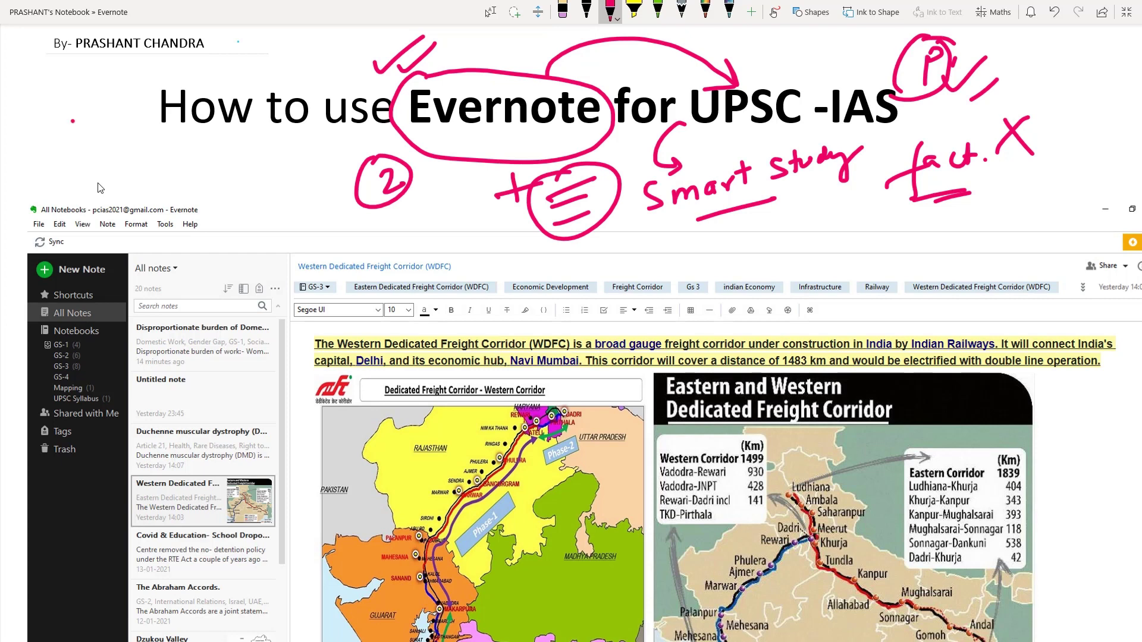
# Sketch a ruled sheet of paper before the title and add a circled F with an arrow pointing to it
pyautogui.moveTo(70, 113)
pyautogui.mouseDown()
pyautogui.moveTo(134, 142)
pyautogui.moveTo(69, 113)
pyautogui.mouseUp()
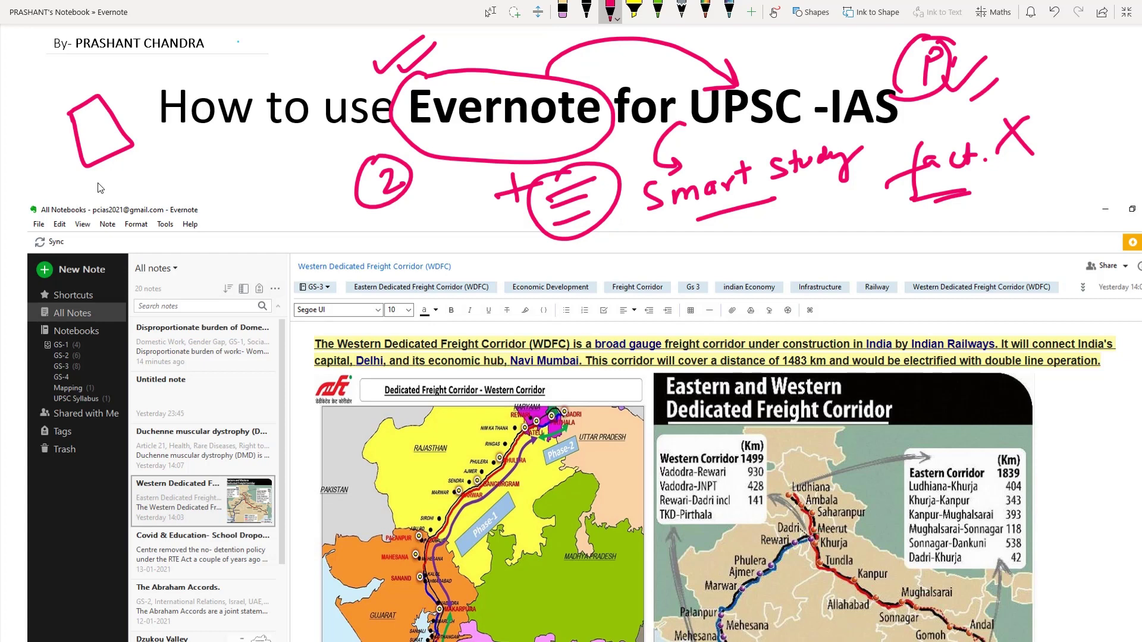
pyautogui.moveTo(82, 113)
pyautogui.mouseDown()
pyautogui.moveTo(106, 106)
pyautogui.moveTo(85, 120)
pyautogui.moveTo(101, 156)
pyautogui.mouseUp()
pyautogui.moveTo(66, 136)
pyautogui.mouseDown()
pyautogui.moveTo(101, 113)
pyautogui.moveTo(98, 148)
pyautogui.moveTo(37, 148)
pyautogui.mouseUp()
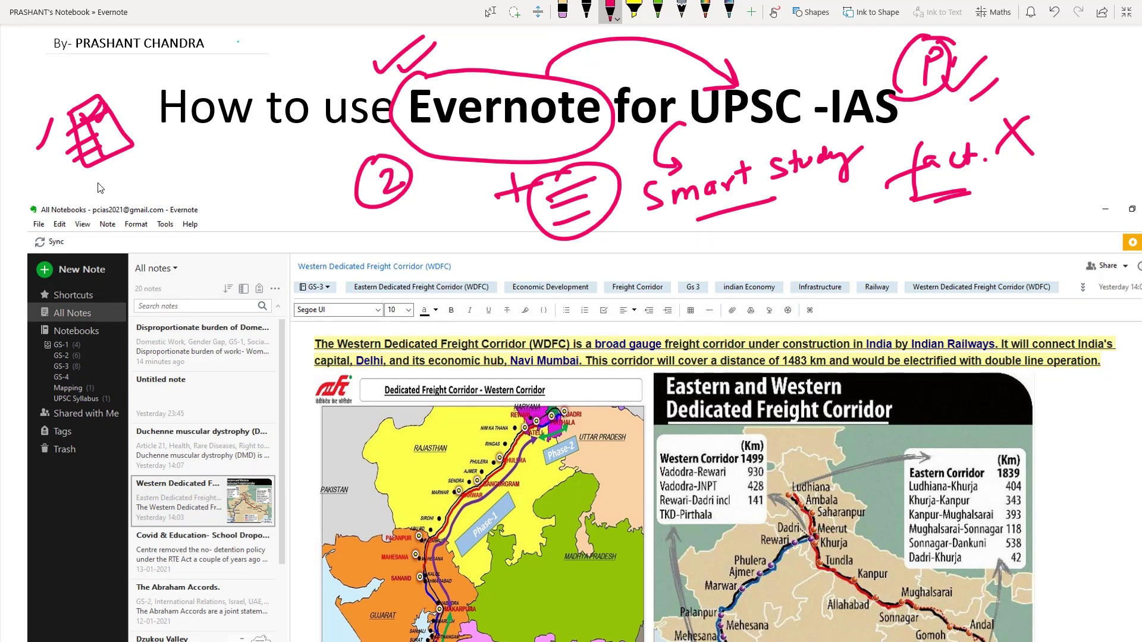
pyautogui.moveTo(31, 87)
pyautogui.mouseDown()
pyautogui.moveTo(36, 108)
pyautogui.moveTo(66, 77)
pyautogui.moveTo(55, 137)
pyautogui.mouseUp()
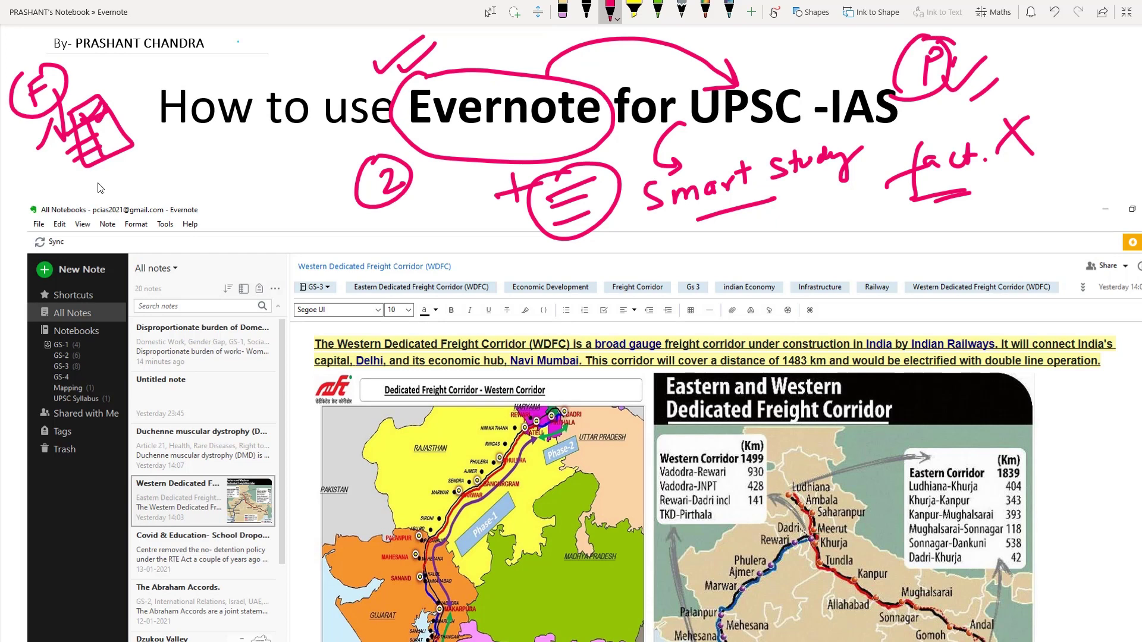
# Handwrite a circled "Net" with a downward arrow below the title and a circled 5 under the circled 2
pyautogui.moveTo(202, 147); pyautogui.dragTo(205, 194)
pyautogui.moveTo(194, 174)
pyautogui.mouseDown()
pyautogui.moveTo(207, 195)
pyautogui.moveTo(223, 176)
pyautogui.mouseUp()
pyautogui.moveTo(244, 204)
pyautogui.mouseDown()
pyautogui.moveTo(295, 150)
pyautogui.moveTo(321, 161)
pyautogui.mouseUp()
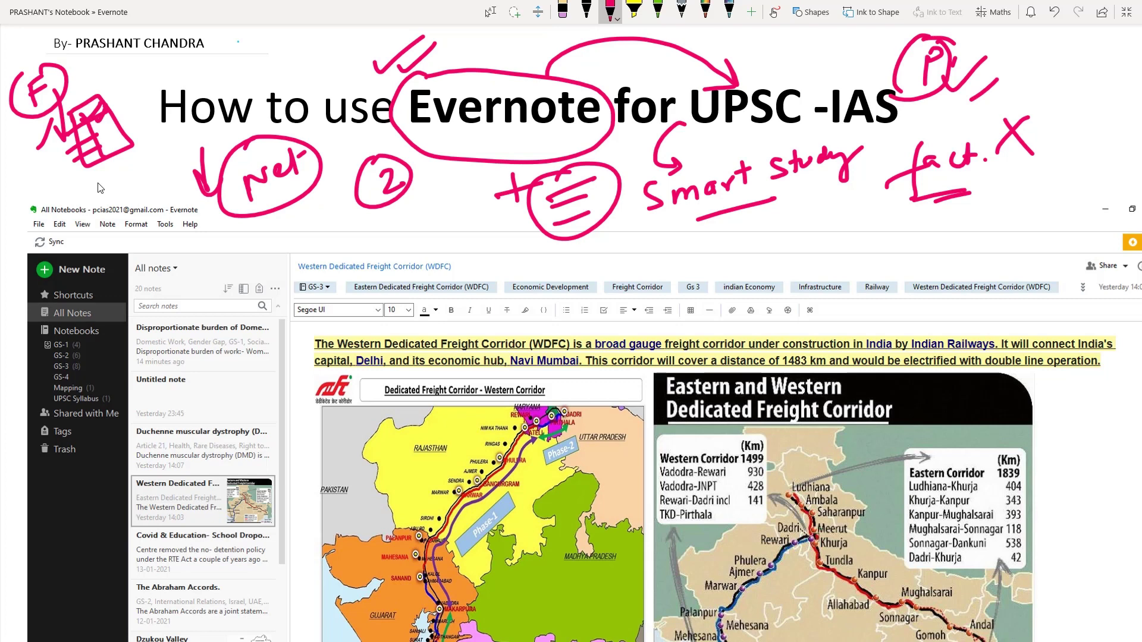
pyautogui.moveTo(623, 160)
pyautogui.mouseDown()
pyautogui.moveTo(656, 147)
pyautogui.moveTo(670, 176)
pyautogui.mouseUp()
pyautogui.moveTo(420, 206)
pyautogui.mouseDown()
pyautogui.moveTo(416, 234)
pyautogui.moveTo(421, 201)
pyautogui.mouseUp()
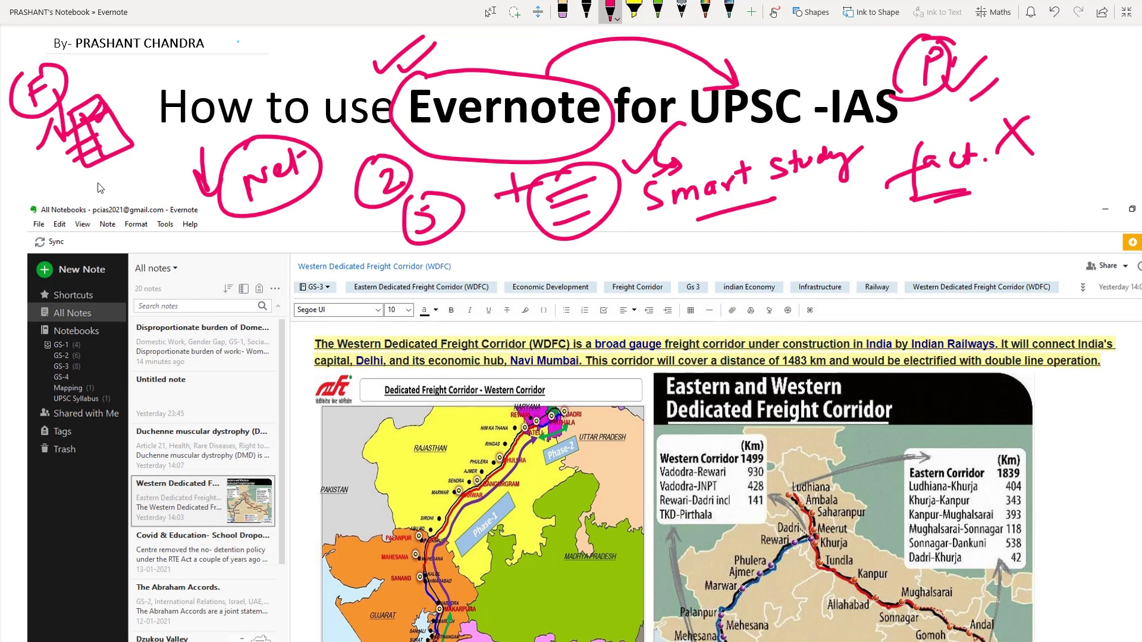
# Handwrite "130+" below the circled "Net" and underline it twice
pyautogui.moveTo(255, 232)
pyautogui.mouseDown()
pyautogui.moveTo(256, 259)
pyautogui.moveTo(298, 242)
pyautogui.mouseUp()
pyautogui.moveTo(300, 226)
pyautogui.mouseDown()
pyautogui.moveTo(317, 218)
pyautogui.moveTo(308, 242)
pyautogui.mouseUp()
pyautogui.moveTo(282, 269); pyautogui.dragTo(324, 249)
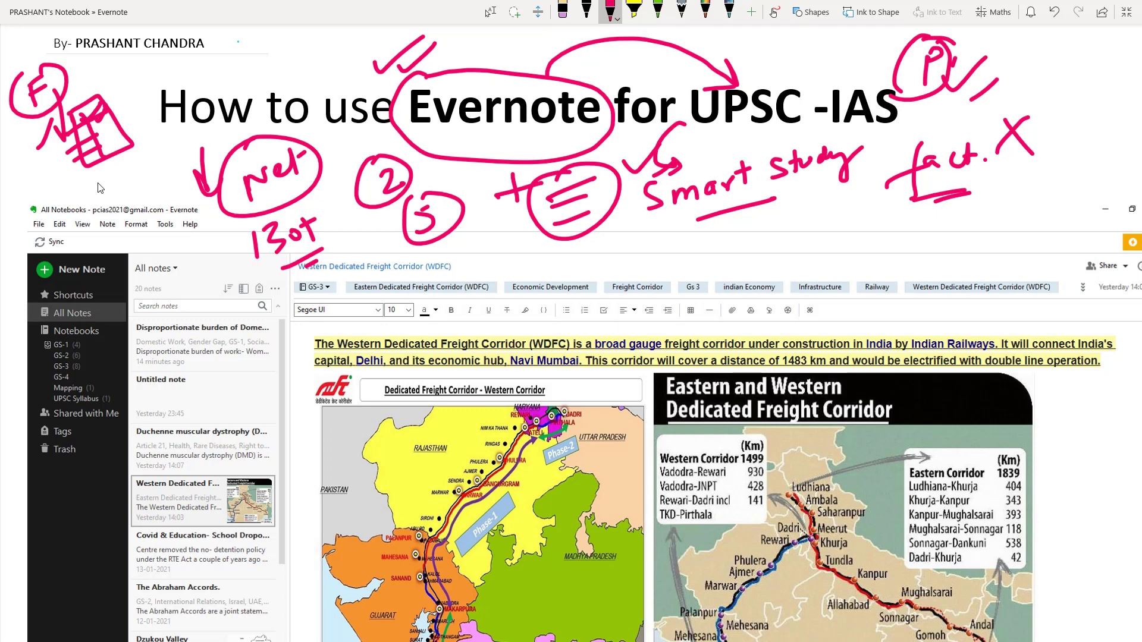
# Handwrite "The hindu" below the ruled sheet sketch, underline and circle it, and add ticks and an arrow around it
pyautogui.moveTo(3, 262); pyautogui.dragTo(29, 235)
pyautogui.moveTo(156, 280)
pyautogui.mouseDown()
pyautogui.moveTo(209, 291)
pyautogui.moveTo(193, 286)
pyautogui.mouseUp()
pyautogui.moveTo(53, 260)
pyautogui.mouseDown()
pyautogui.moveTo(171, 193)
pyautogui.moveTo(191, 165)
pyautogui.mouseUp()
pyautogui.moveTo(159, 235)
pyautogui.mouseDown()
pyautogui.moveTo(213, 201)
pyautogui.moveTo(199, 224)
pyautogui.mouseUp()
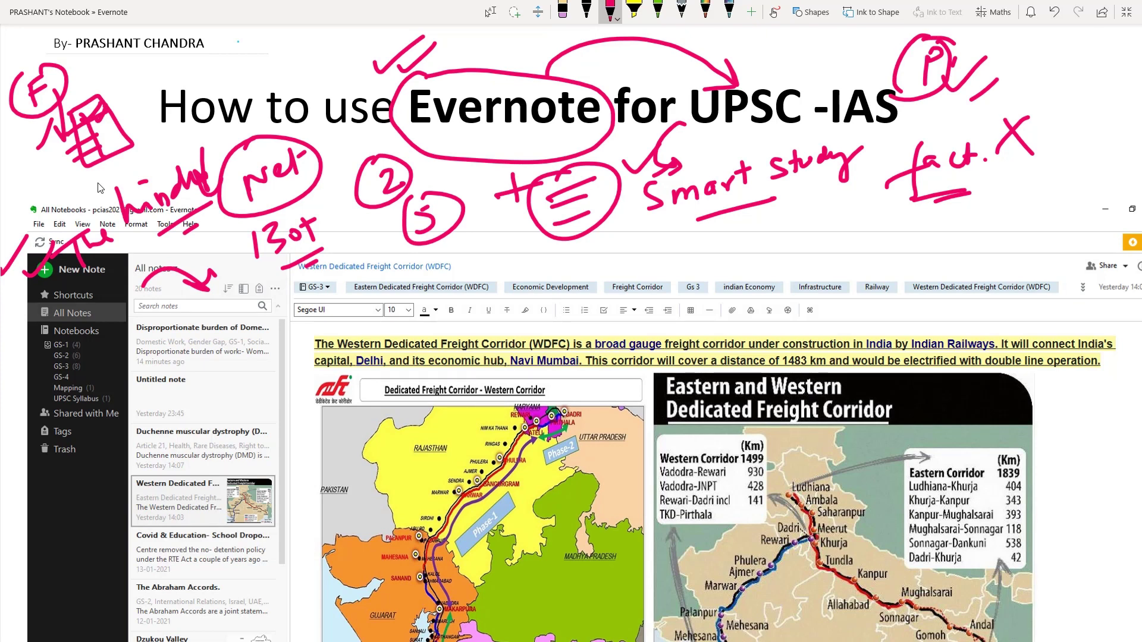
pyautogui.moveTo(118, 301); pyautogui.dragTo(158, 281)
pyautogui.moveTo(110, 356); pyautogui.dragTo(144, 338)
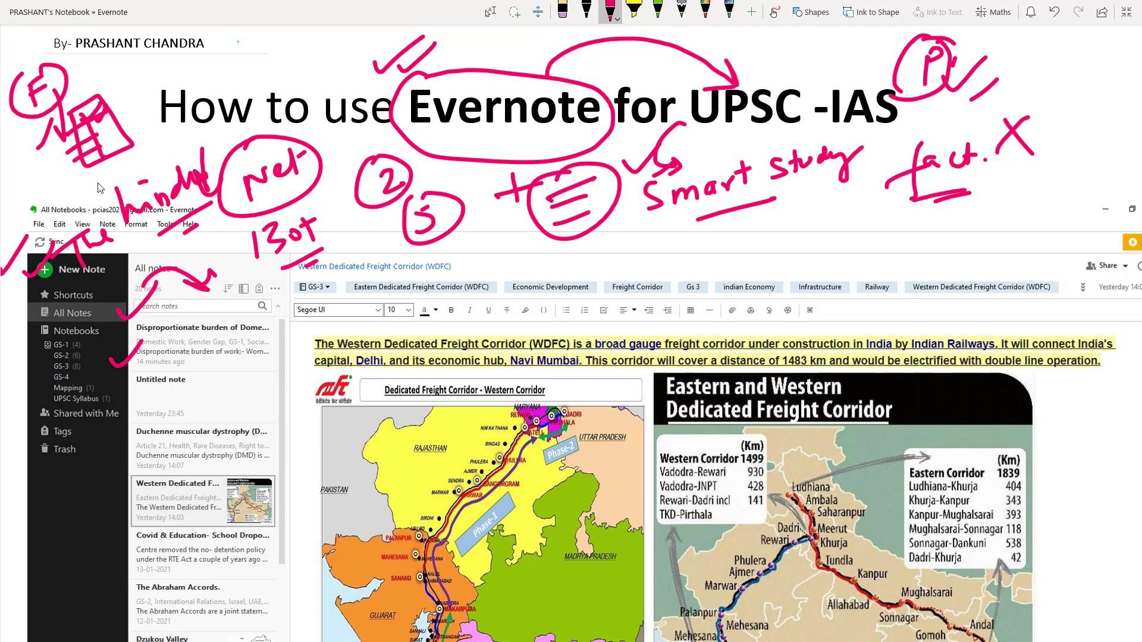
pyautogui.moveTo(219, 285)
pyautogui.mouseDown()
pyautogui.moveTo(185, 316)
pyautogui.moveTo(208, 315)
pyautogui.mouseUp()
pyautogui.moveTo(85, 170)
pyautogui.mouseDown()
pyautogui.moveTo(83, 274)
pyautogui.moveTo(238, 217)
pyautogui.moveTo(107, 172)
pyautogui.mouseUp()
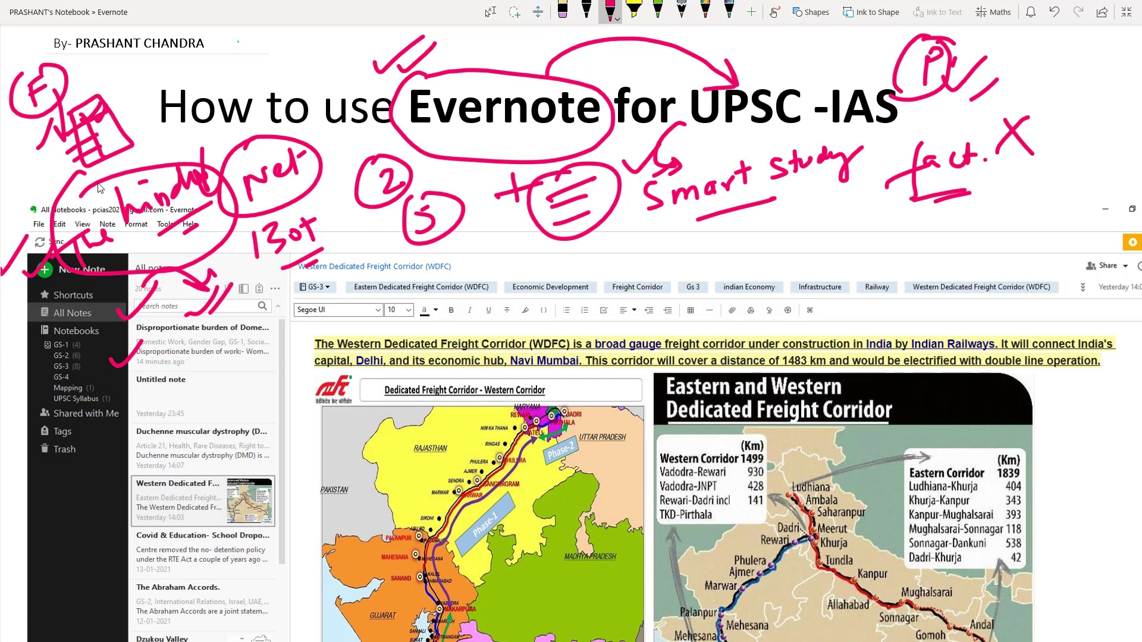
# Erase the handwritten notes below the title, keeping the Evernote circle, arrow, circled P and sheet sketch
pyautogui.click(562, 9)
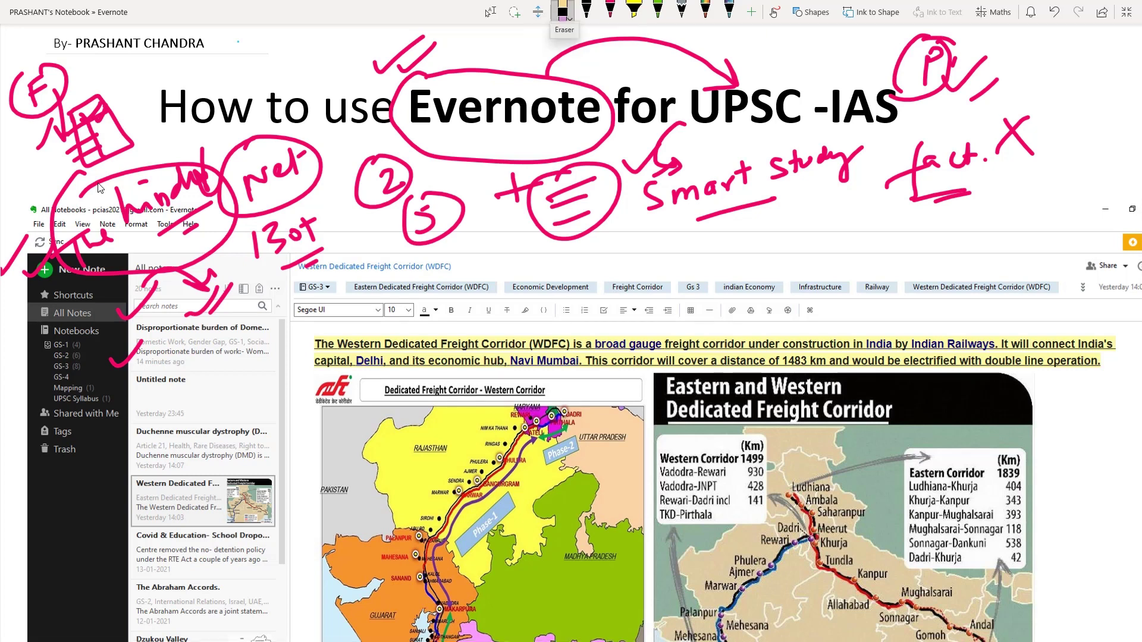
pyautogui.moveTo(229, 155)
pyautogui.mouseDown()
pyautogui.moveTo(43, 267)
pyautogui.moveTo(138, 303)
pyautogui.mouseUp()
pyautogui.moveTo(178, 214)
pyautogui.mouseDown()
pyautogui.moveTo(220, 298)
pyautogui.moveTo(196, 307)
pyautogui.moveTo(143, 182)
pyautogui.moveTo(122, 357)
pyautogui.mouseUp()
pyautogui.moveTo(286, 161)
pyautogui.mouseDown()
pyautogui.moveTo(306, 256)
pyautogui.moveTo(384, 181)
pyautogui.moveTo(571, 197)
pyautogui.mouseUp()
pyautogui.moveTo(646, 205)
pyautogui.mouseDown()
pyautogui.moveTo(696, 190)
pyautogui.moveTo(663, 170)
pyautogui.moveTo(737, 209)
pyautogui.moveTo(569, 202)
pyautogui.mouseUp()
pyautogui.moveTo(839, 163)
pyautogui.mouseDown()
pyautogui.moveTo(904, 179)
pyautogui.moveTo(961, 157)
pyautogui.moveTo(743, 171)
pyautogui.mouseUp()
pyautogui.moveTo(318, 261); pyautogui.dragTo(305, 268)
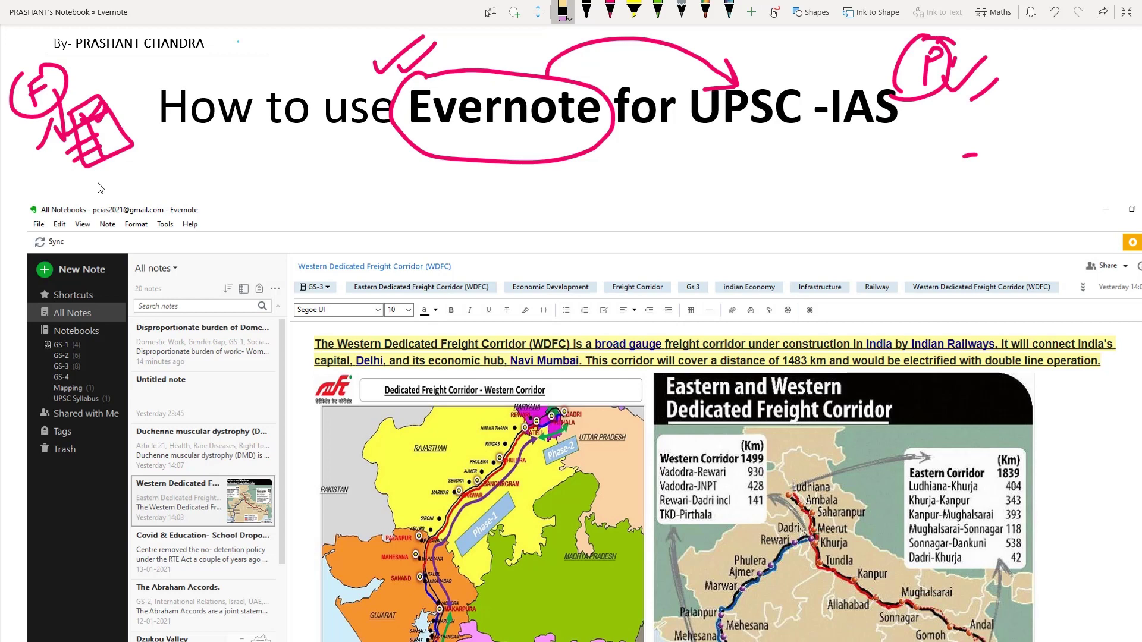
pyautogui.scroll(-3, 190, 302)
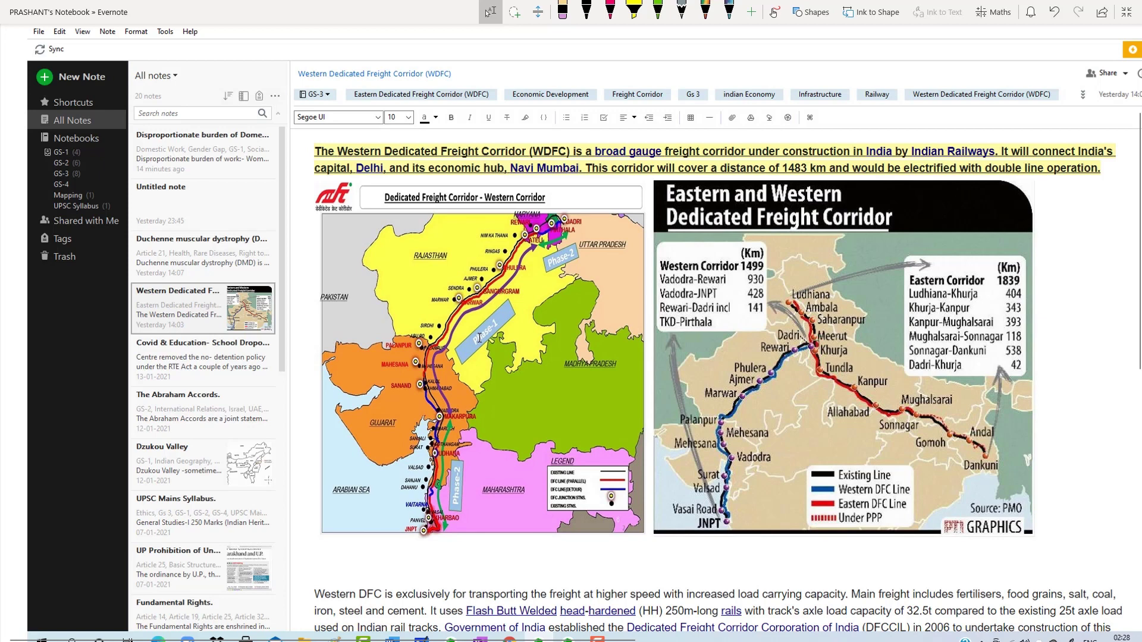
pyautogui.scroll(2, 469, 289)
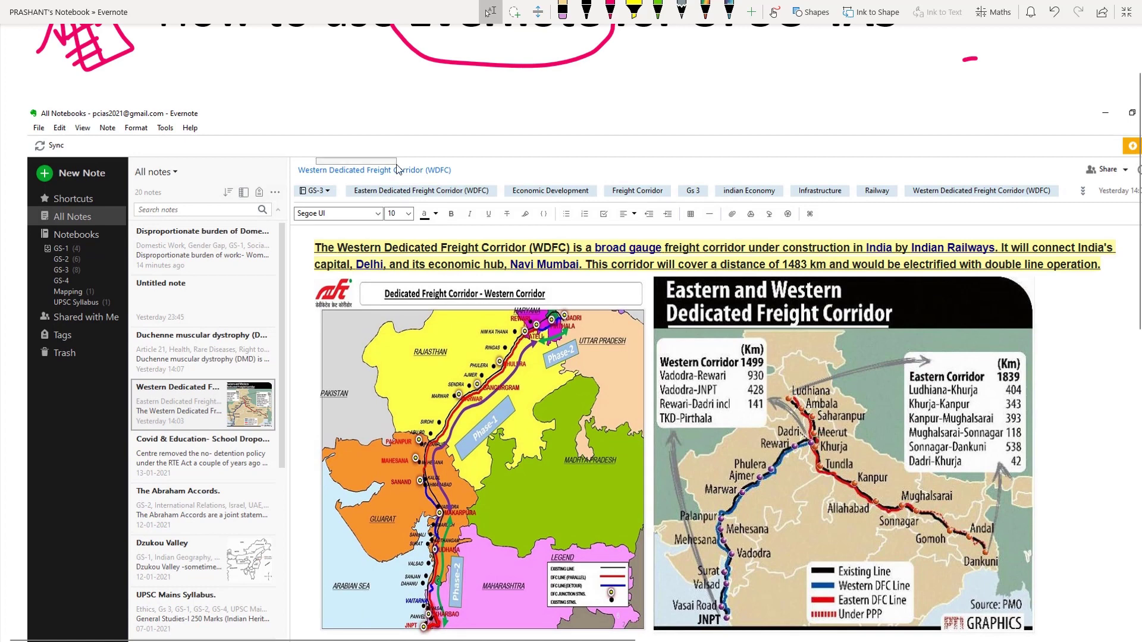
pyautogui.scroll(-2, 493, 361)
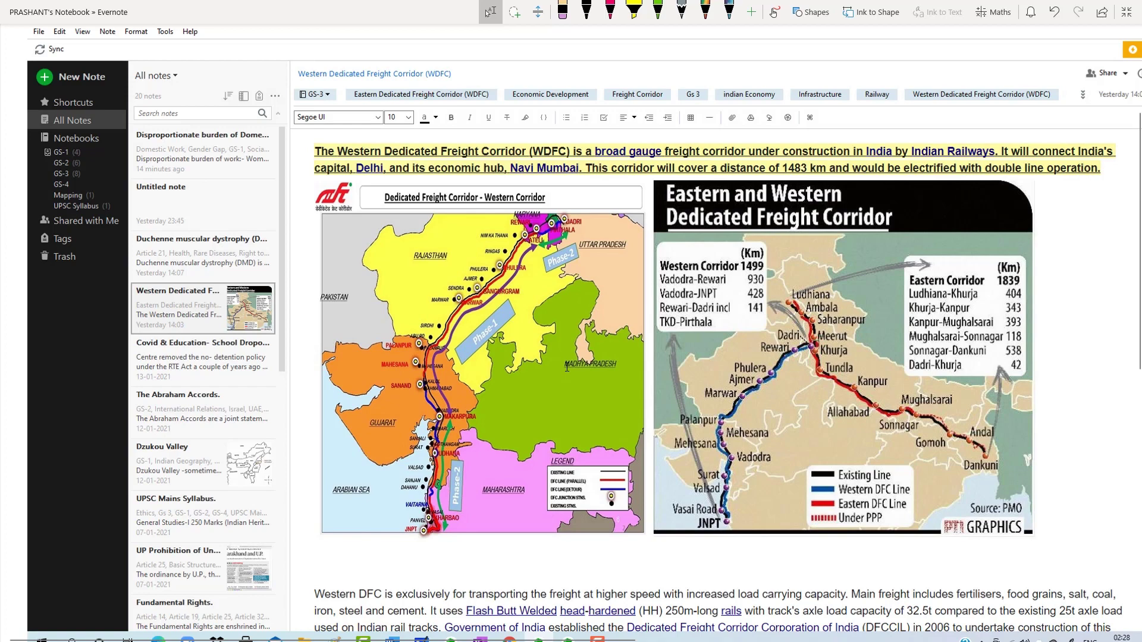
pyautogui.scroll(-6, 567, 367)
pyautogui.scroll(6, 558, 270)
pyautogui.scroll(4, 532, 315)
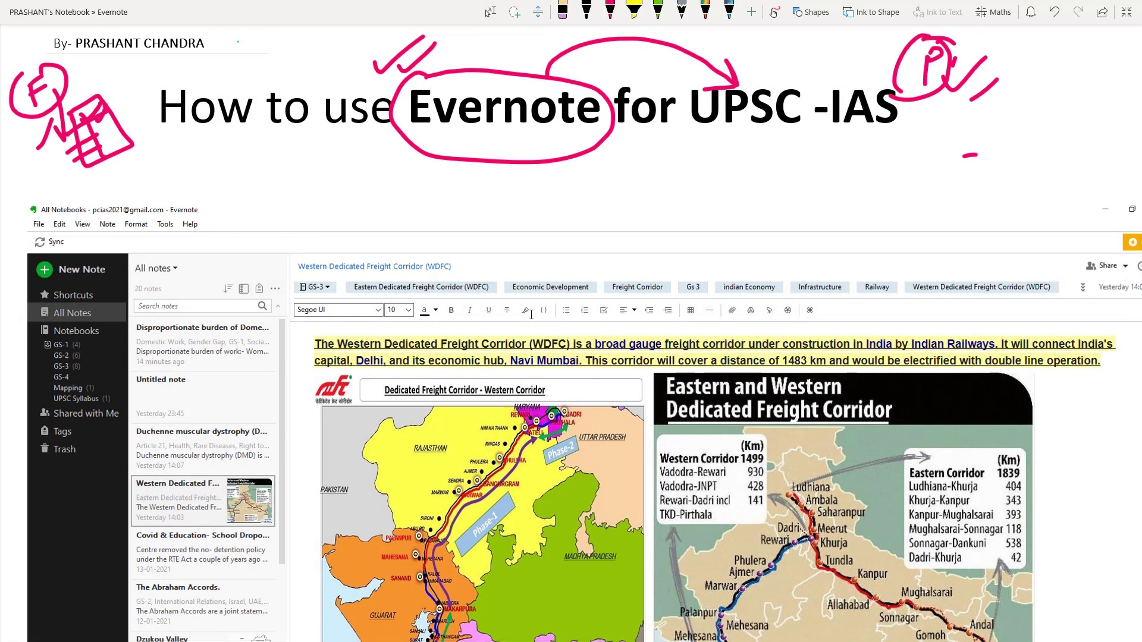
# Handwrite "The hindu" with the pink pen below the Evernote circle and underline it
pyautogui.click(611, 12)
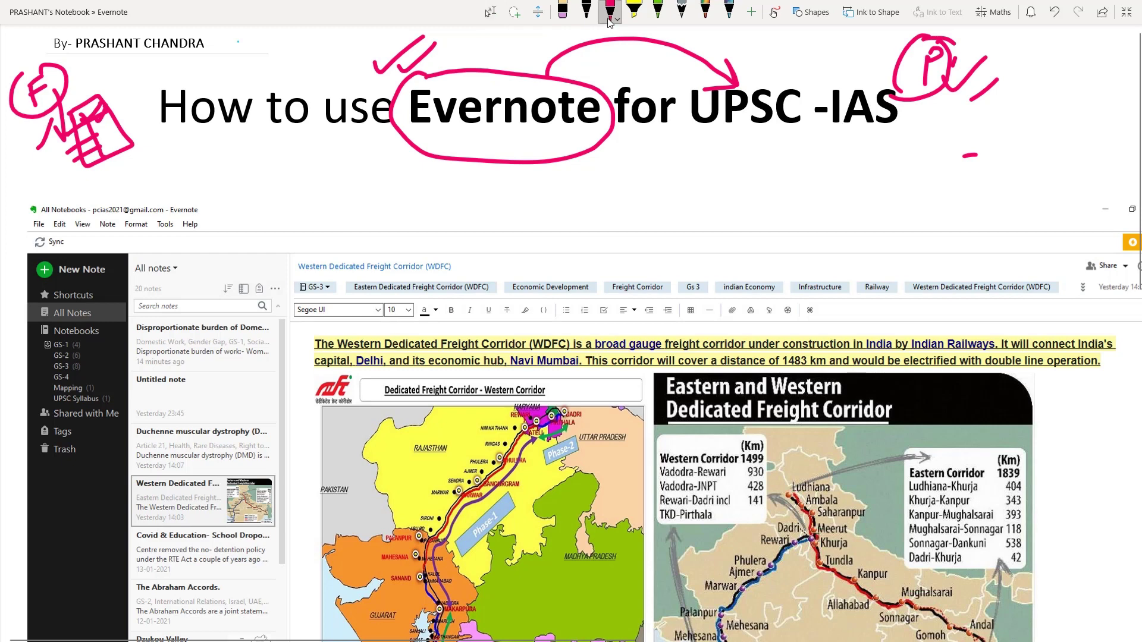
pyautogui.click(618, 20)
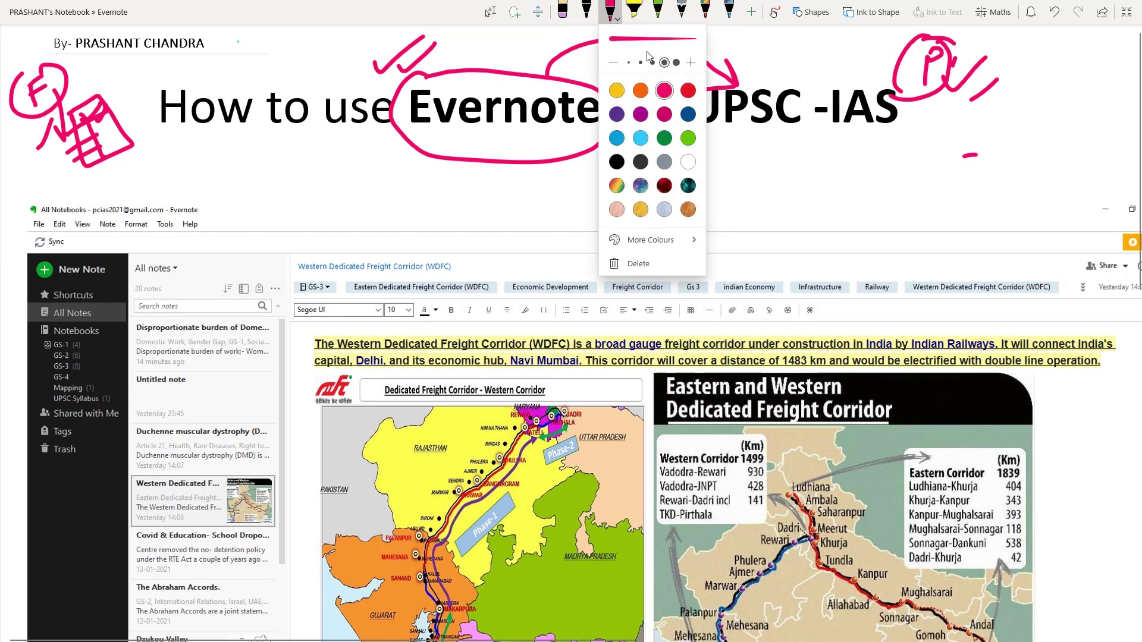
pyautogui.press('Escape')
pyautogui.press('Escape')
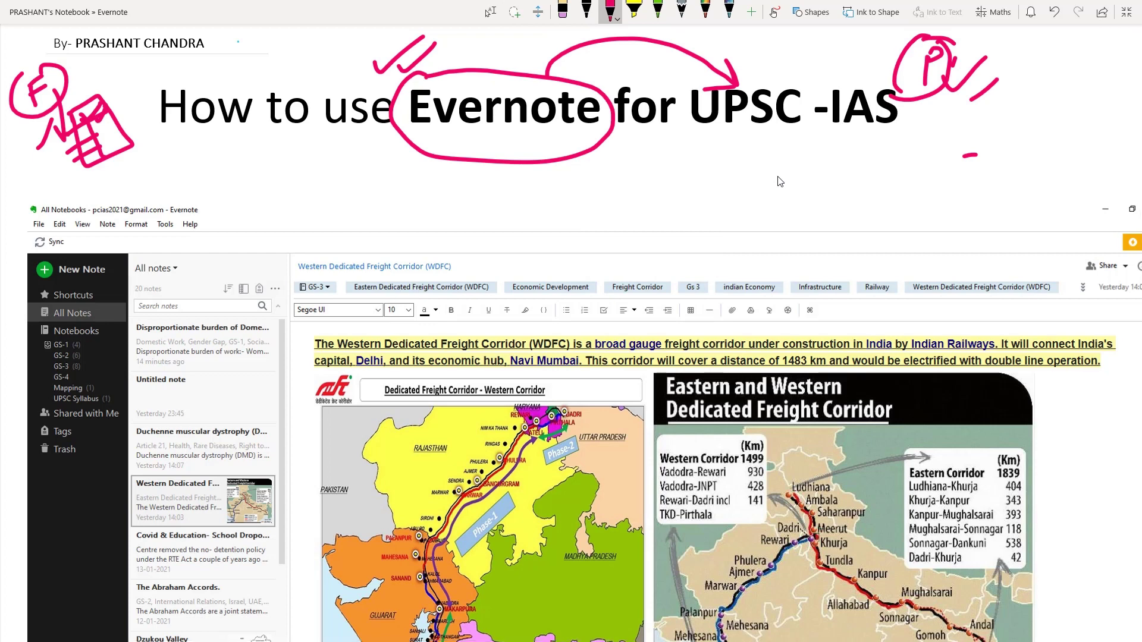
pyautogui.moveTo(388, 189); pyautogui.dragTo(422, 185)
pyautogui.moveTo(405, 187)
pyautogui.mouseDown()
pyautogui.moveTo(407, 217)
pyautogui.moveTo(497, 199)
pyautogui.mouseUp()
pyautogui.moveTo(509, 194)
pyautogui.mouseDown()
pyautogui.moveTo(545, 166)
pyautogui.moveTo(571, 169)
pyautogui.mouseUp()
pyautogui.moveTo(489, 220); pyautogui.dragTo(536, 203)
# Handwrite a circled "Prelims" beside "The hindu" and draw two ticks between them
pyautogui.moveTo(526, 216)
pyautogui.mouseDown()
pyautogui.moveTo(556, 201)
pyautogui.moveTo(621, 240)
pyautogui.mouseUp()
pyautogui.moveTo(620, 196)
pyautogui.mouseDown()
pyautogui.moveTo(611, 214)
pyautogui.moveTo(637, 212)
pyautogui.mouseUp()
pyautogui.moveTo(631, 226)
pyautogui.mouseDown()
pyautogui.moveTo(654, 206)
pyautogui.moveTo(671, 208)
pyautogui.mouseUp()
pyautogui.moveTo(681, 197)
pyautogui.mouseDown()
pyautogui.moveTo(684, 207)
pyautogui.moveTo(721, 190)
pyautogui.mouseUp()
pyautogui.moveTo(738, 178); pyautogui.dragTo(737, 201)
pyautogui.moveTo(631, 169)
pyautogui.mouseDown()
pyautogui.moveTo(772, 182)
pyautogui.moveTo(621, 174)
pyautogui.mouseUp()
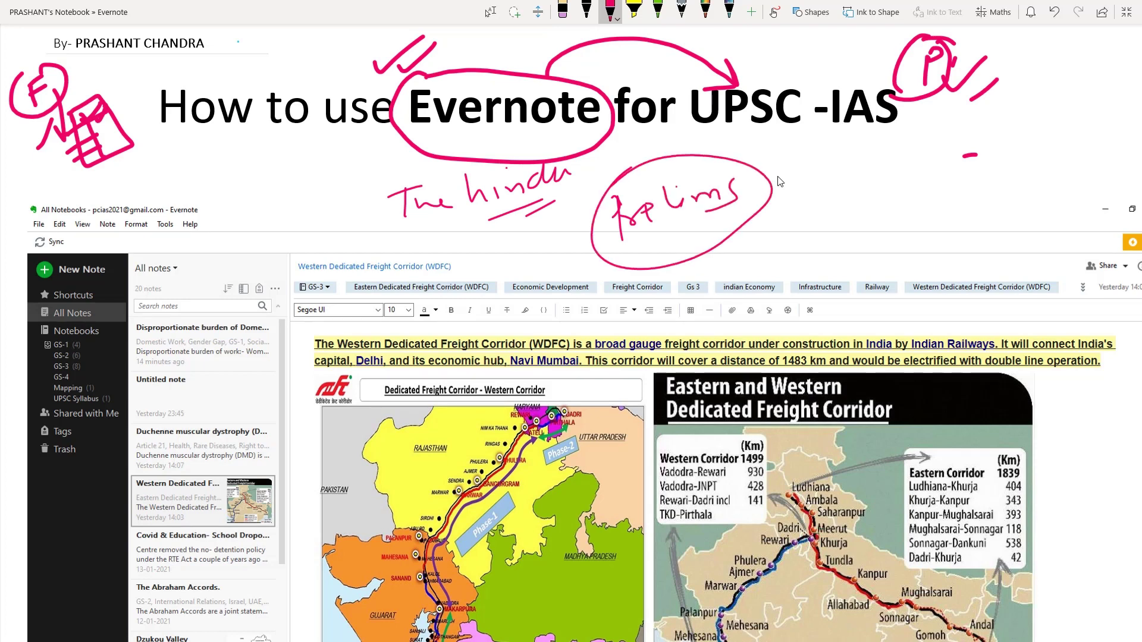
pyautogui.moveTo(535, 221)
pyautogui.mouseDown()
pyautogui.moveTo(573, 215)
pyautogui.moveTo(582, 201)
pyautogui.mouseUp()
pyautogui.moveTo(559, 238); pyautogui.dragTo(604, 212)
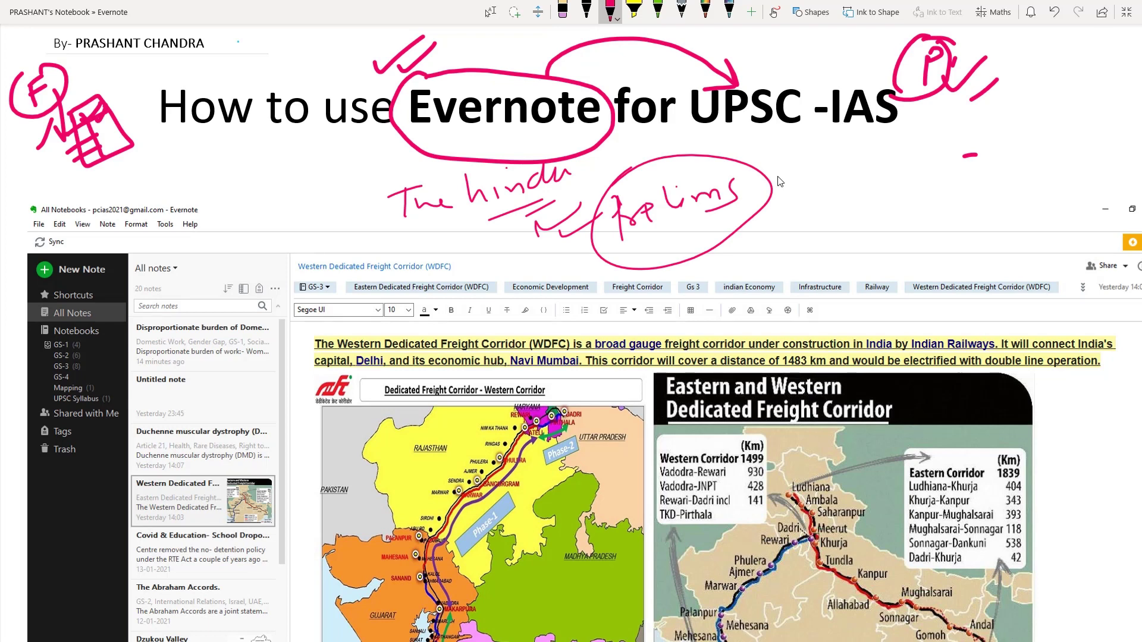
# Draw an arrow from the Evernote circle to "The hindu" and a line to a handwritten "Prelims mains" with "mains" underlined
pyautogui.moveTo(408, 129)
pyautogui.mouseDown()
pyautogui.moveTo(376, 238)
pyautogui.moveTo(395, 242)
pyautogui.mouseUp()
pyautogui.moveTo(371, 263); pyautogui.dragTo(393, 251)
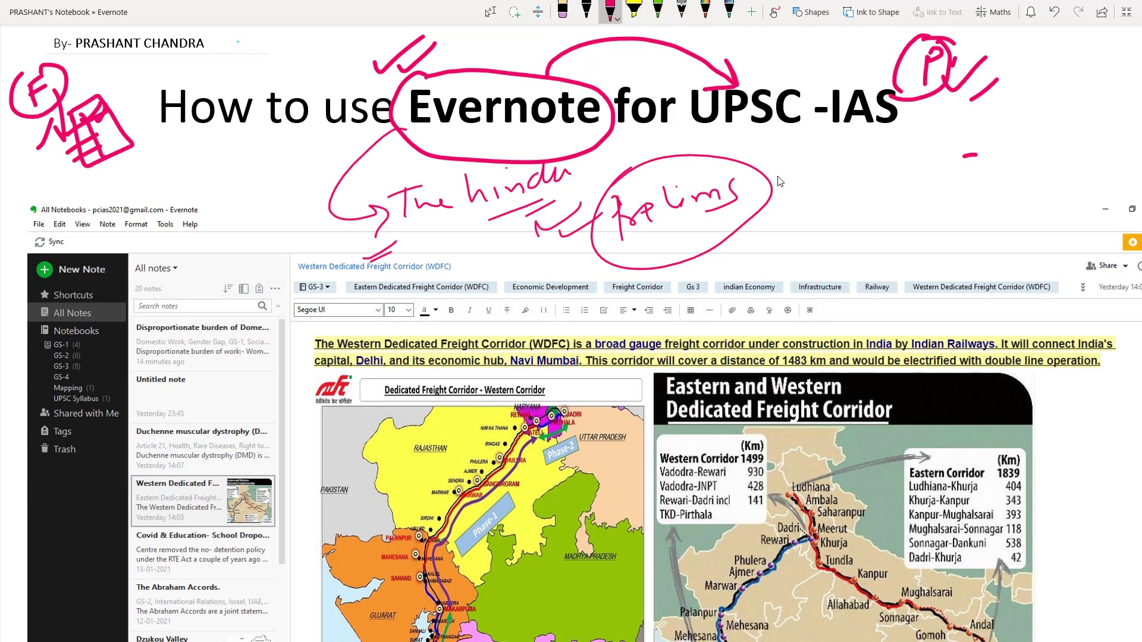
pyautogui.moveTo(390, 124); pyautogui.dragTo(300, 194)
pyautogui.moveTo(222, 174)
pyautogui.mouseDown()
pyautogui.moveTo(220, 215)
pyautogui.moveTo(279, 152)
pyautogui.moveTo(308, 151)
pyautogui.moveTo(306, 164)
pyautogui.mouseUp()
pyautogui.moveTo(241, 238); pyautogui.dragTo(290, 200)
pyautogui.moveTo(291, 203)
pyautogui.mouseDown()
pyautogui.moveTo(303, 191)
pyautogui.moveTo(282, 232)
pyautogui.mouseUp()
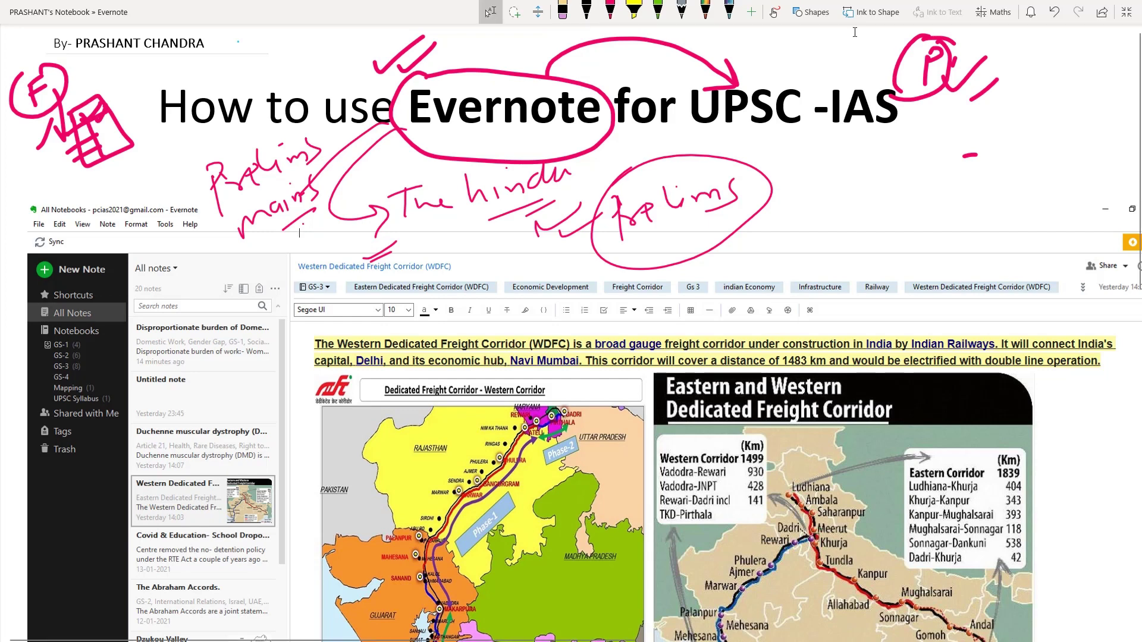
# Leave the full-page note view, minimize the open windows and open Evernote from the desktop
pyautogui.click(1125, 12)
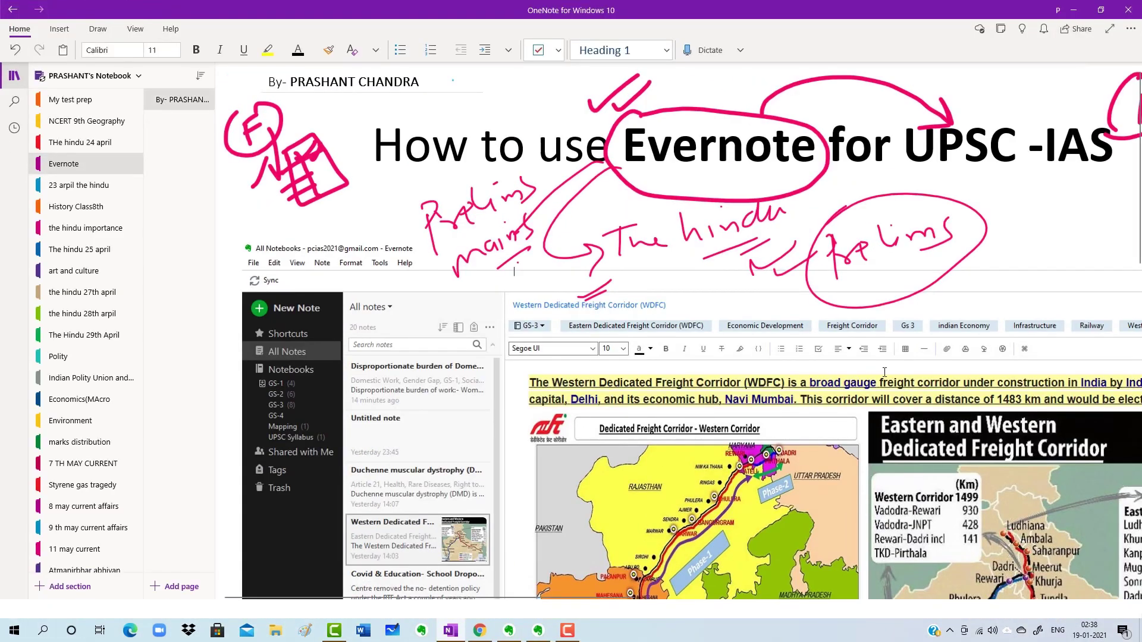
pyautogui.click(1084, 10)
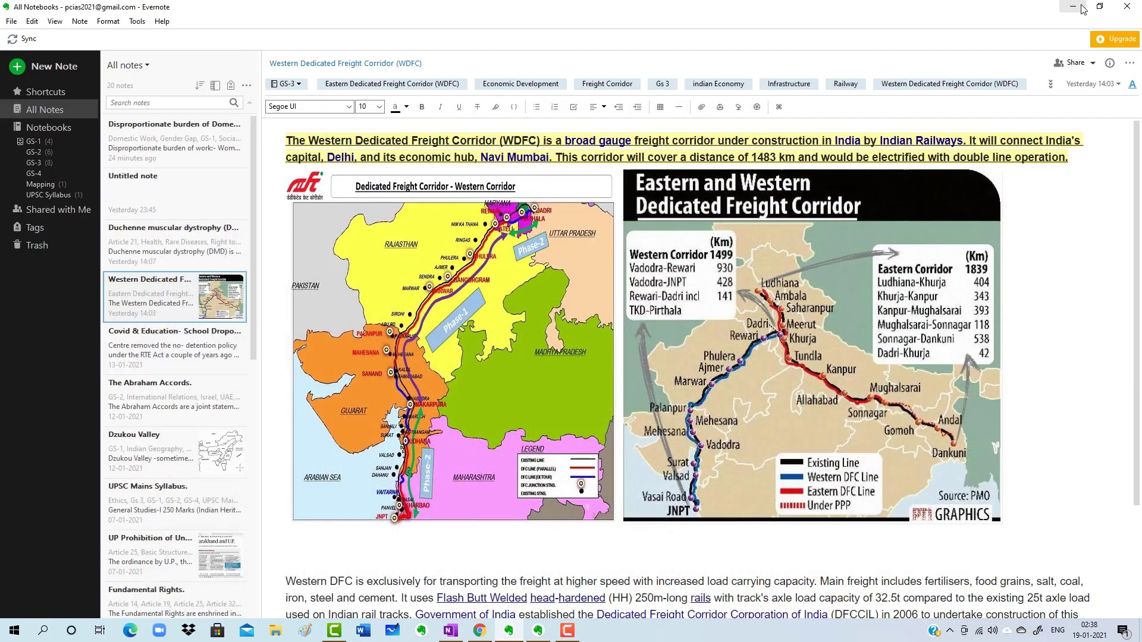
pyautogui.click(1083, 10)
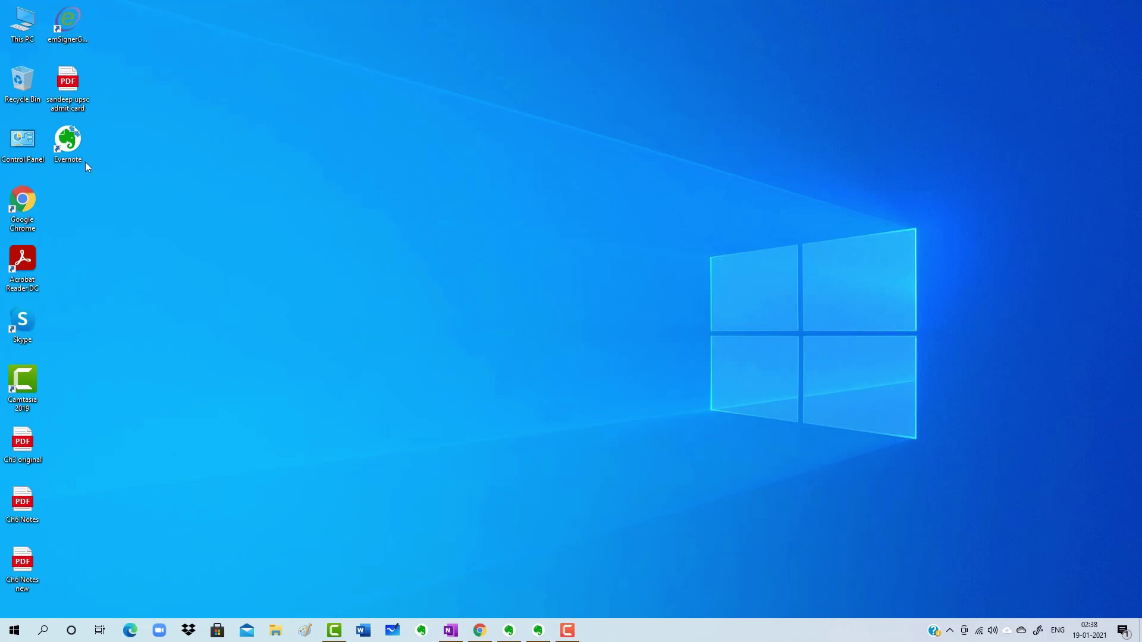
pyautogui.doubleClick(77, 159)
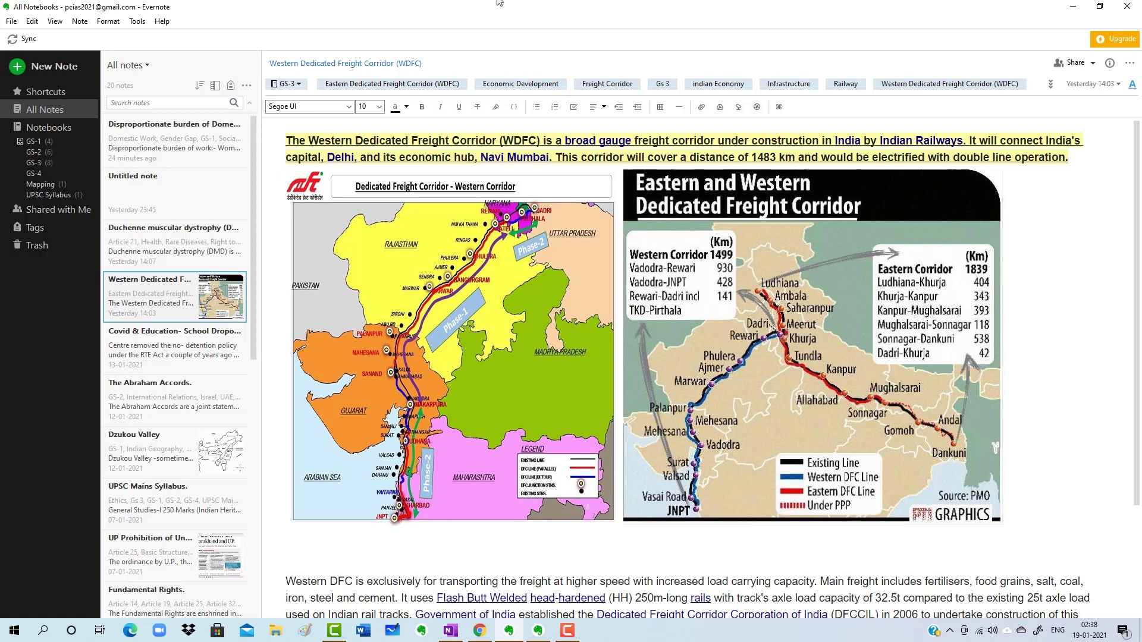
# Open the note "Disproportionate burden of Domestic Work" from all notes and widen the notebook sidebar
pyautogui.click(158, 160)
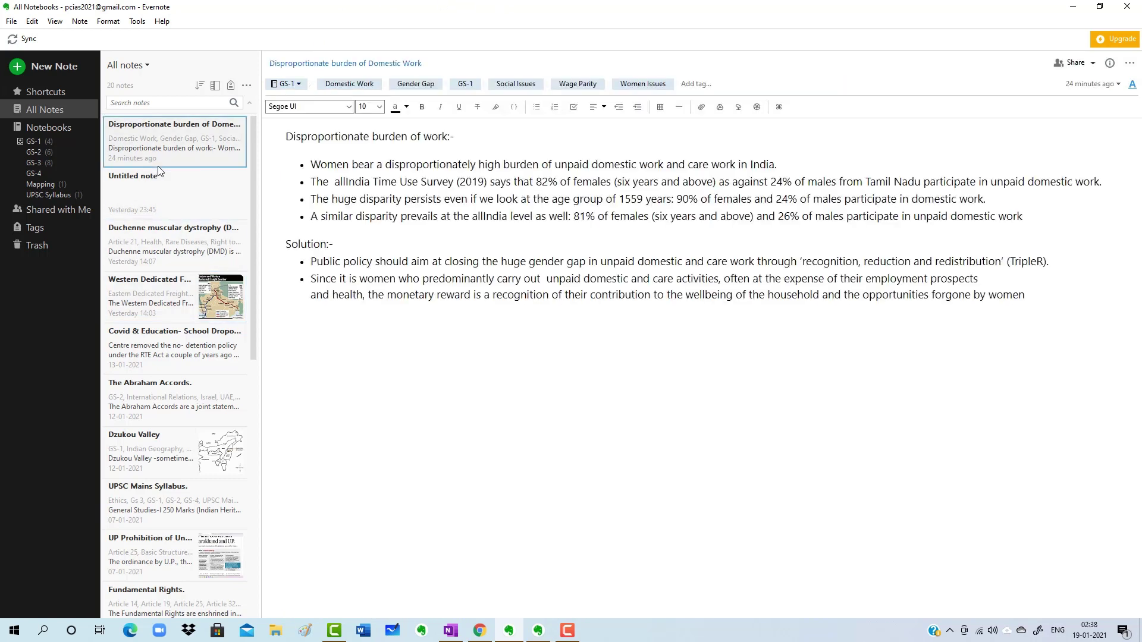
pyautogui.click(37, 109)
pyautogui.moveTo(97, 92); pyautogui.dragTo(130, 92)
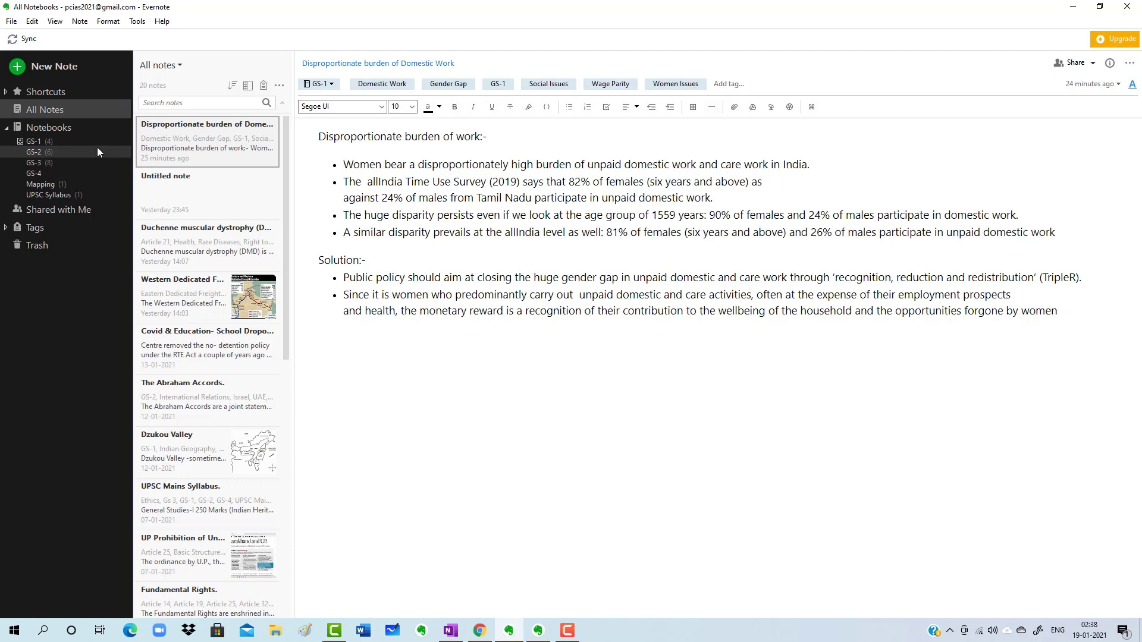
# Look through the notebooks GS-1, GS-2, GS-3, GS-4, Mapping and UPSC Syllabus one after another
pyautogui.click(47, 141)
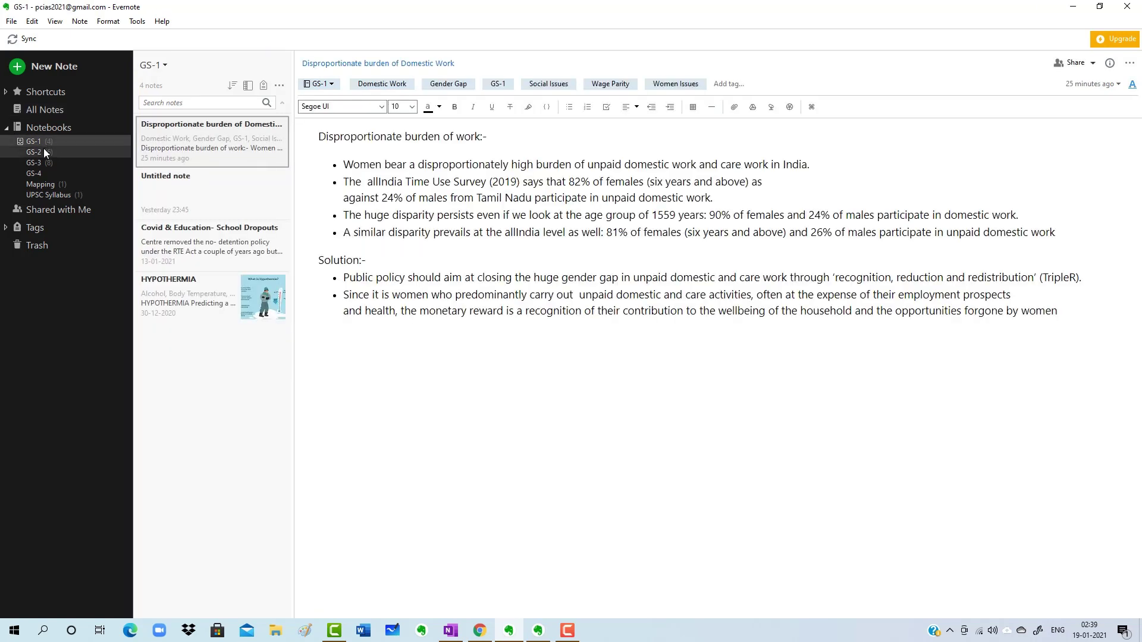
pyautogui.click(44, 149)
pyautogui.click(47, 162)
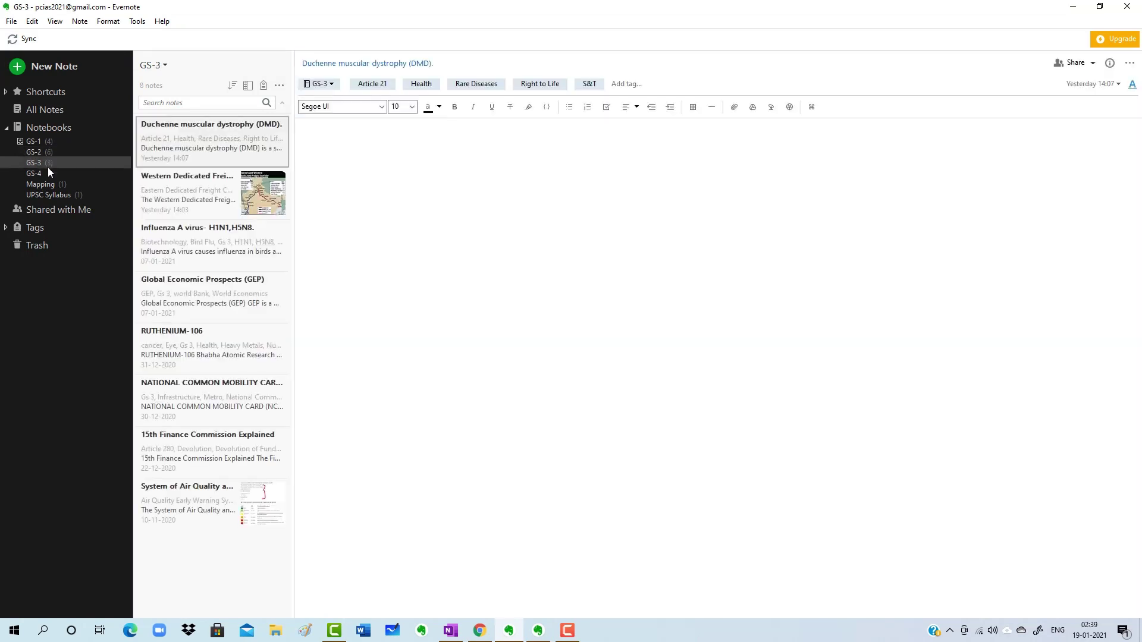
pyautogui.click(48, 172)
pyautogui.click(51, 183)
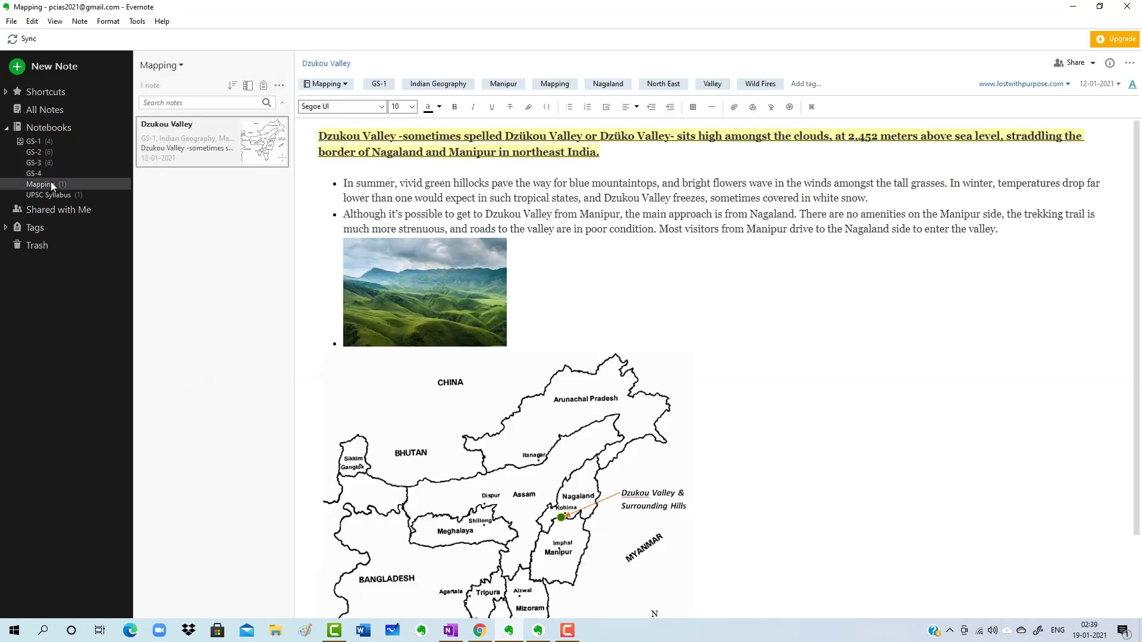
pyautogui.click(54, 197)
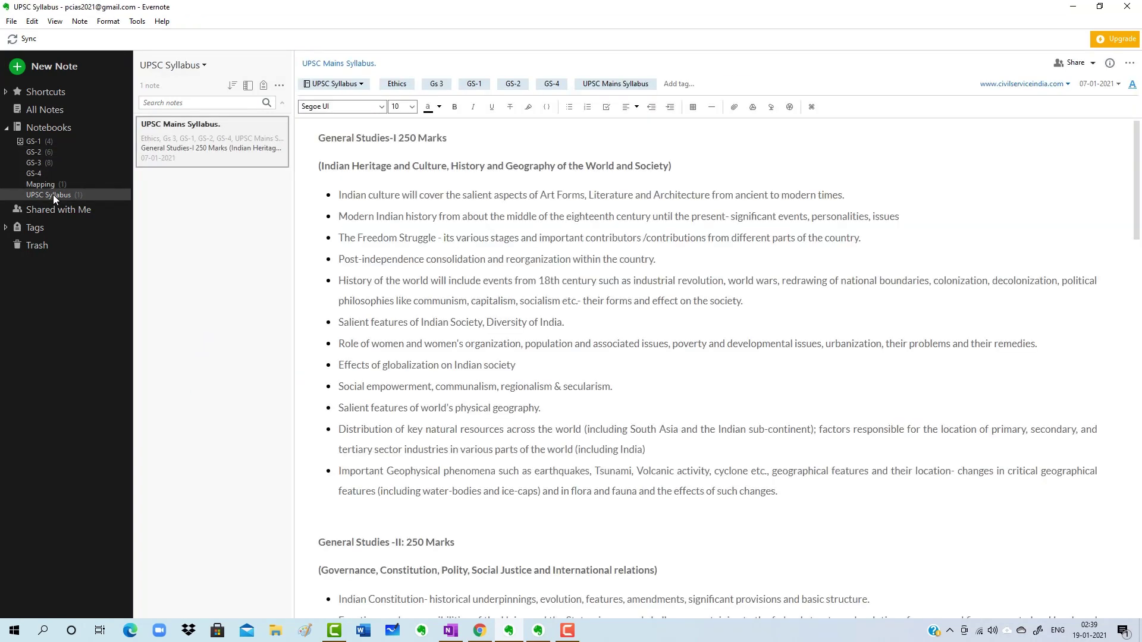
# Create a new notebook named "Ancient History" from the notebooks overview
pyautogui.click(56, 127)
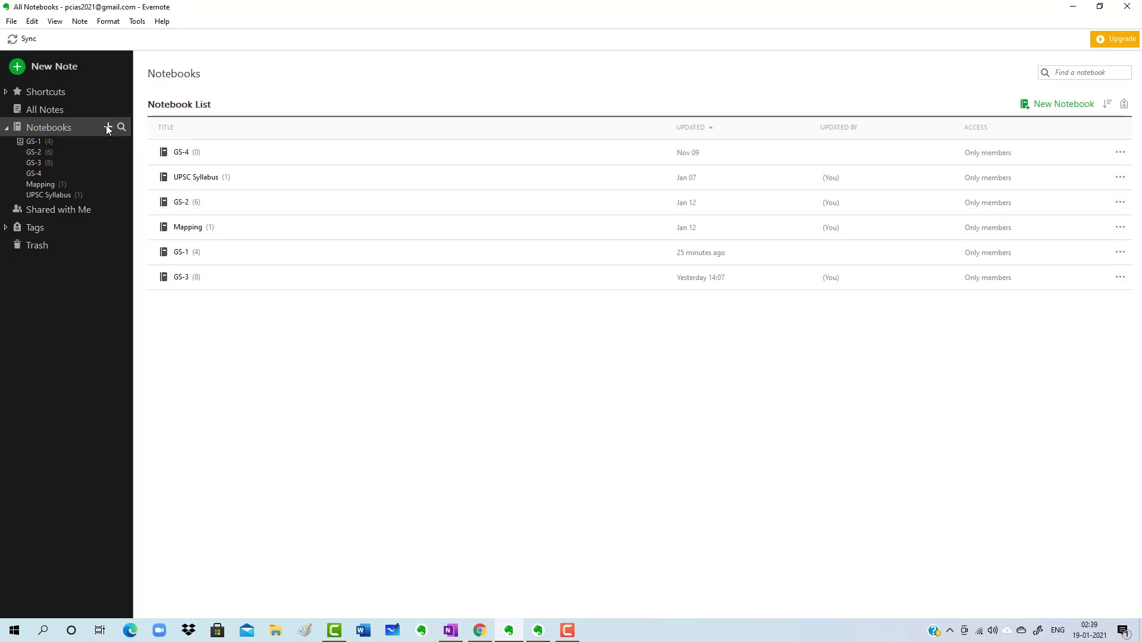
pyautogui.click(108, 127)
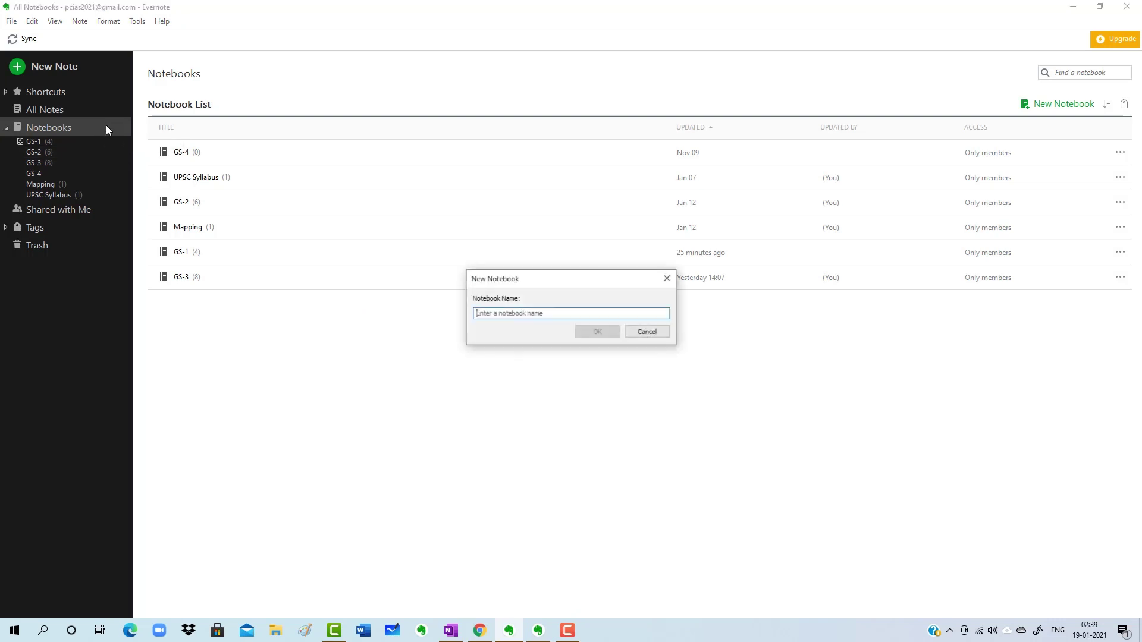
pyautogui.click(492, 317)
pyautogui.write('aNCIENT')
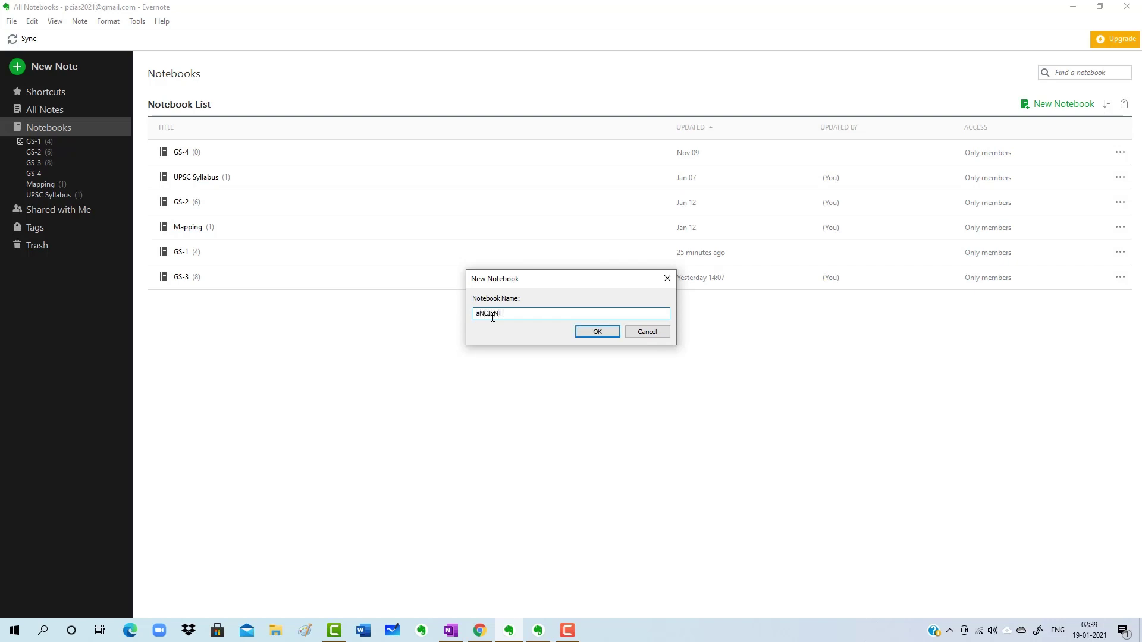
pyautogui.press('BackSpace')
pyautogui.press('BackSpace')
pyautogui.press('BackSpace')
pyautogui.press('BackSpace')
pyautogui.press('BackSpace')
pyautogui.press('BackSpace')
pyautogui.press('BackSpace')
pyautogui.press('BackSpace')
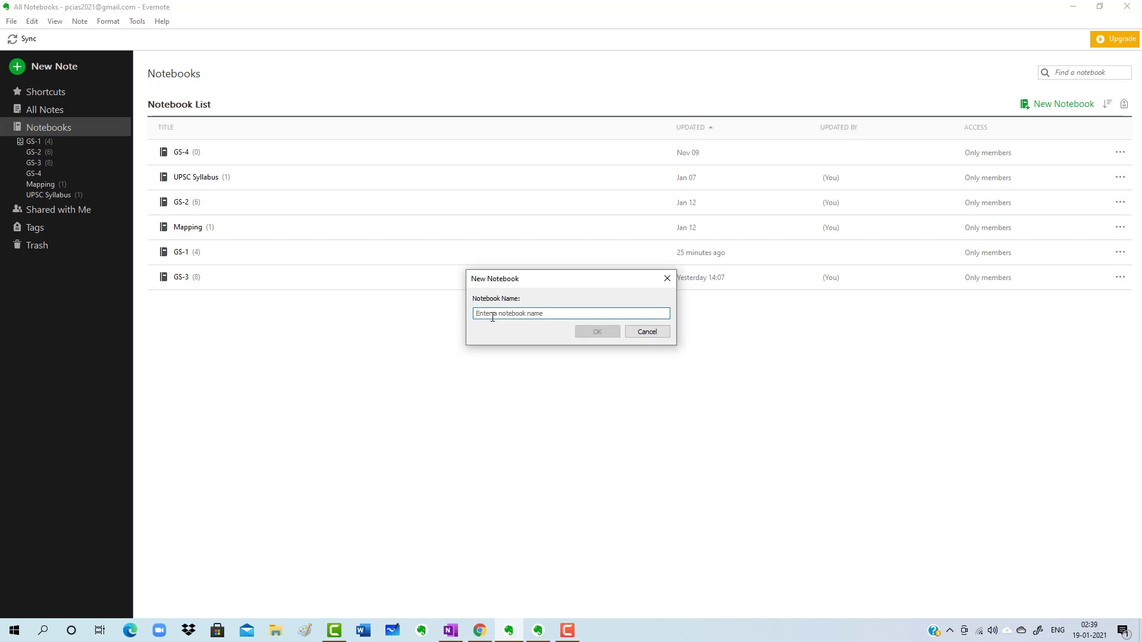
pyautogui.write('Ancient ')
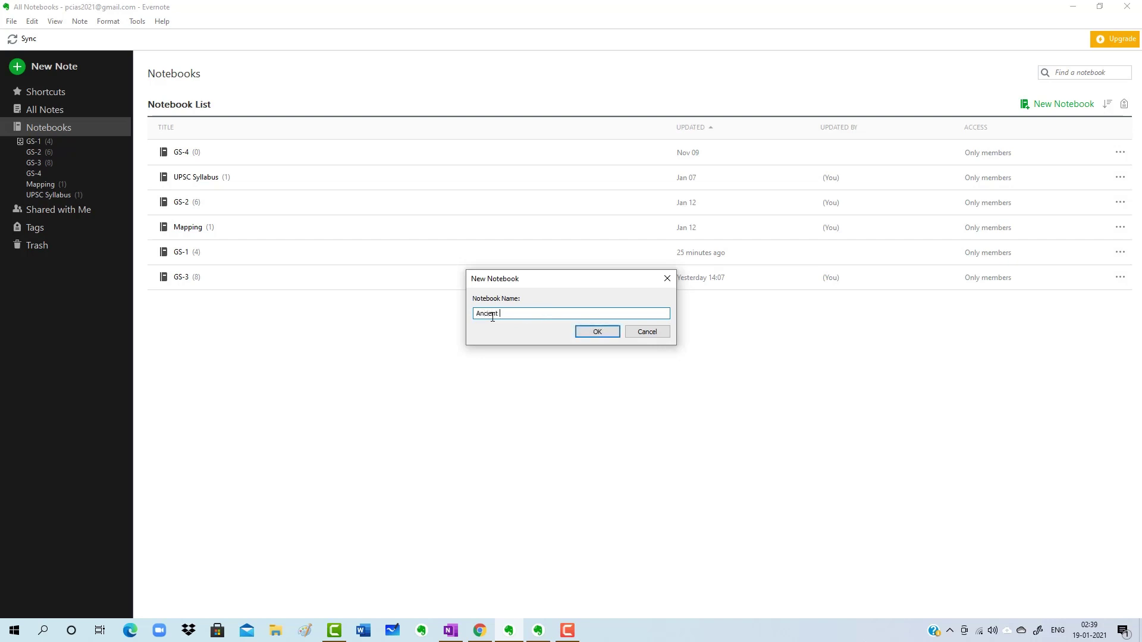
pyautogui.write('History')
pyautogui.press('Return')
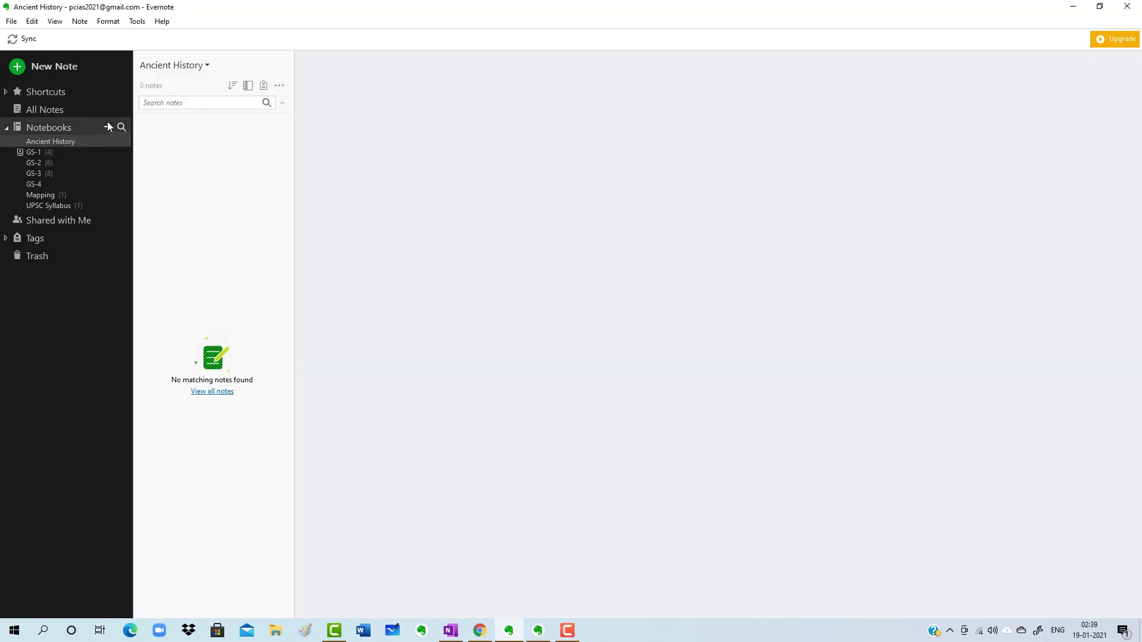
# Create another new notebook named "Modern History"
pyautogui.click(108, 125)
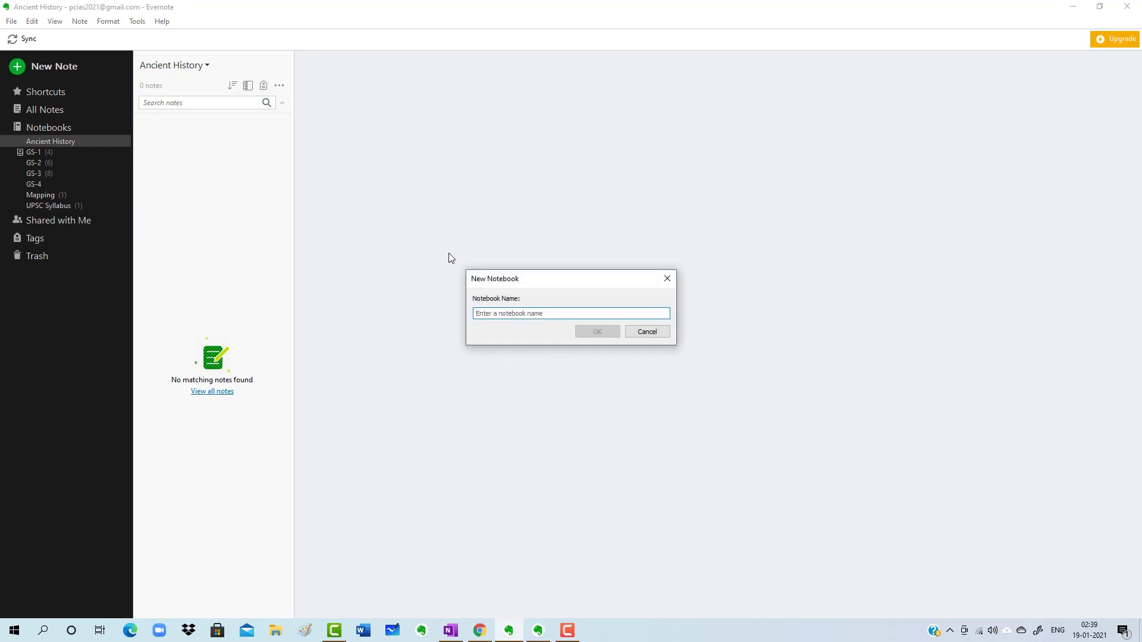
pyautogui.write('Modern H')
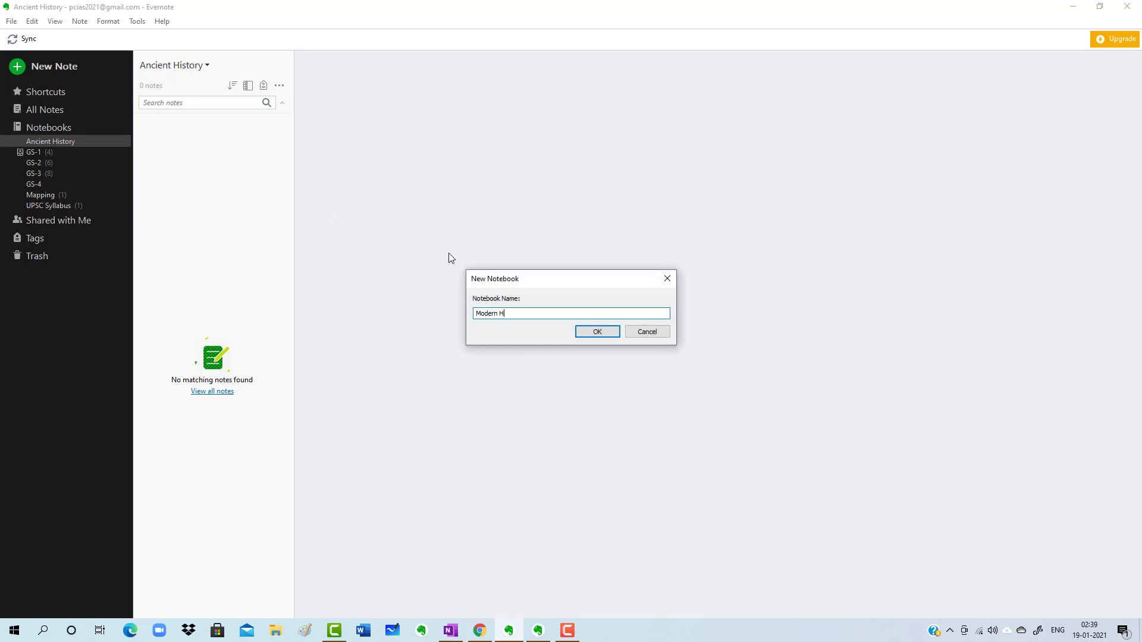
pyautogui.write('istory')
pyautogui.press('Return')
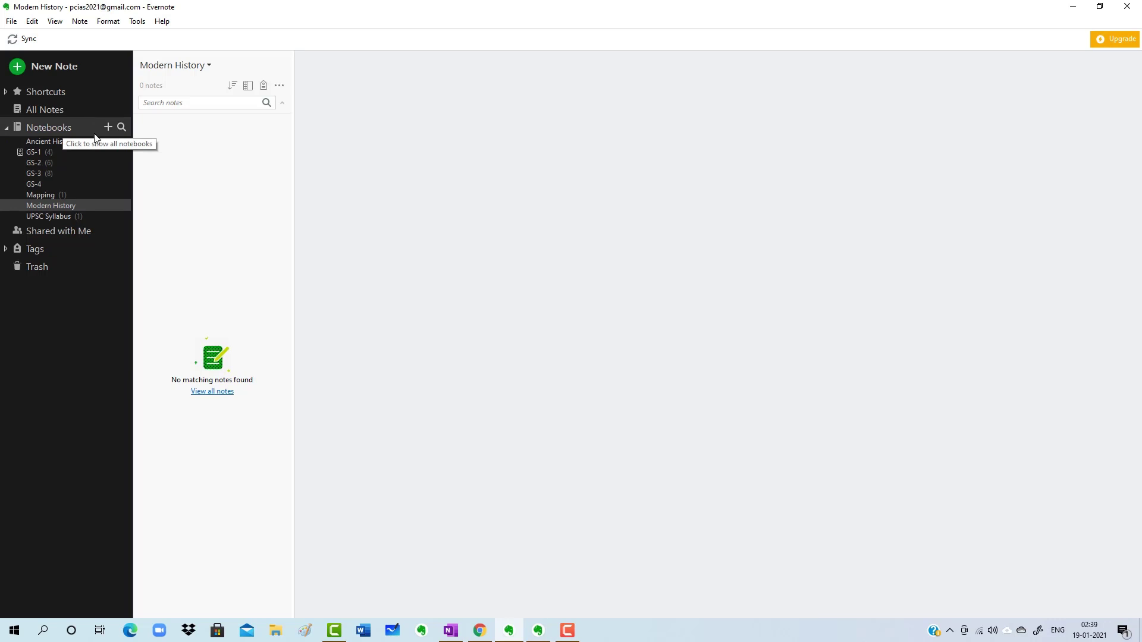
# View the GS-1 and Mapping notebooks and skim the General Studies sections of the UPSC Mains Syllabus note
pyautogui.click(38, 151)
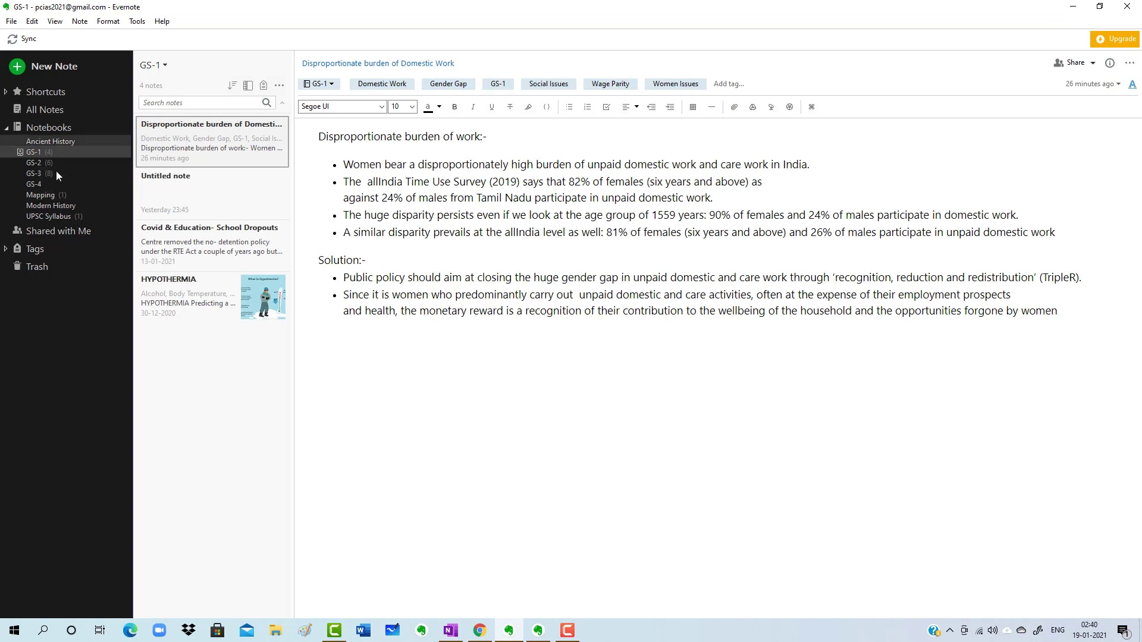
pyautogui.click(49, 191)
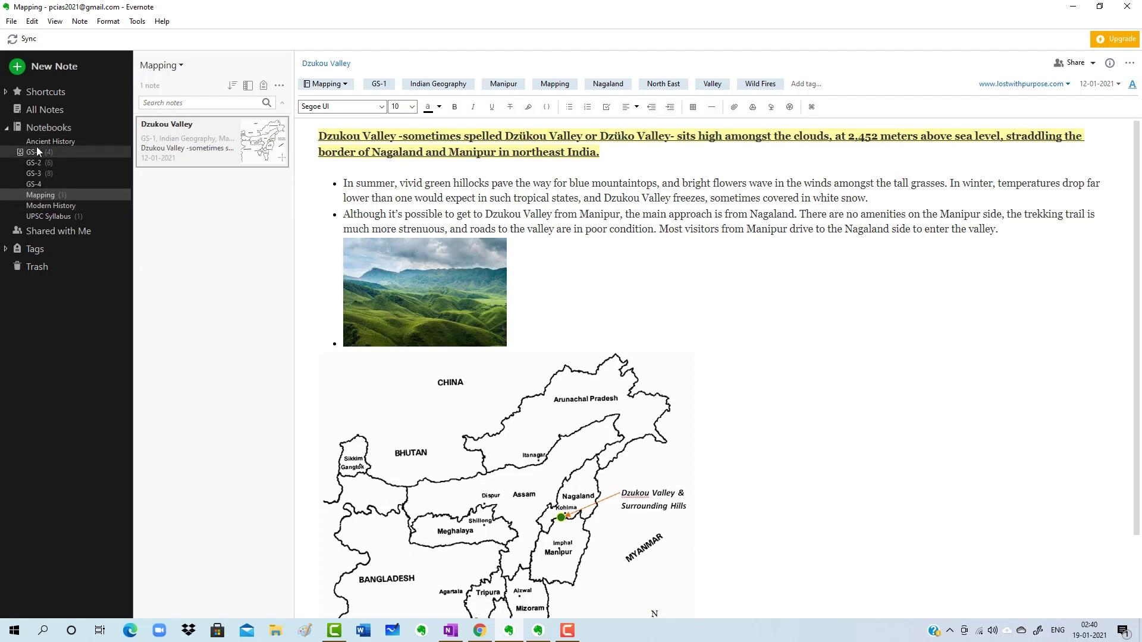
pyautogui.click(46, 217)
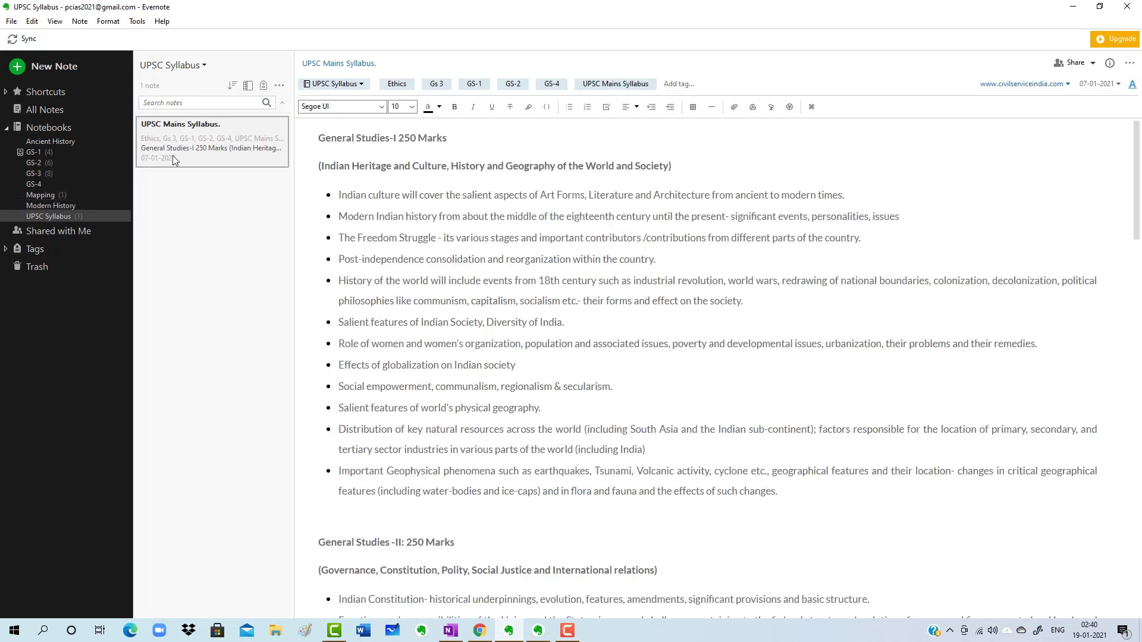
pyautogui.scroll(-5, 459, 196)
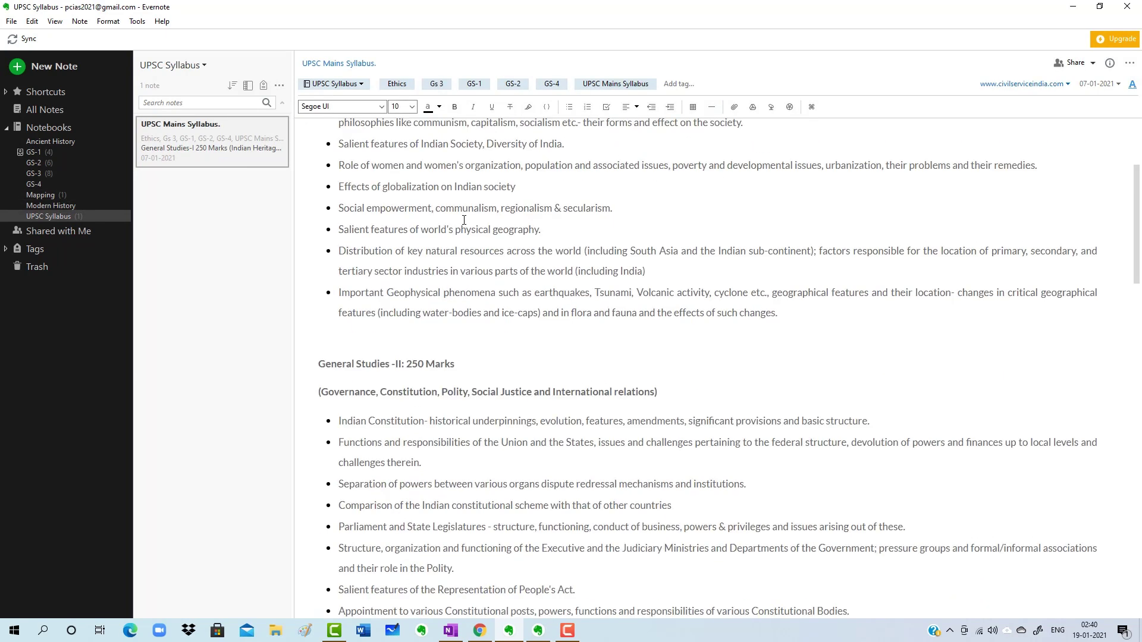
pyautogui.scroll(5, 464, 220)
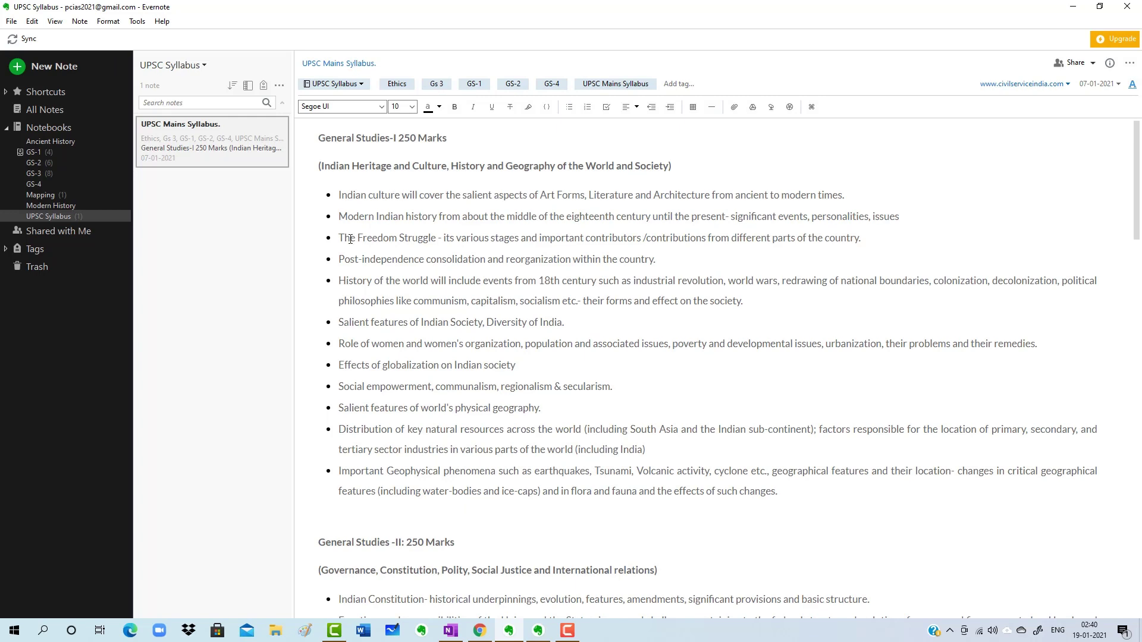
# Open the GS-2 notebook and view its notes from the UP conversion ordinance down to "Contempt of Court Explained."
pyautogui.click(43, 150)
pyautogui.click(44, 163)
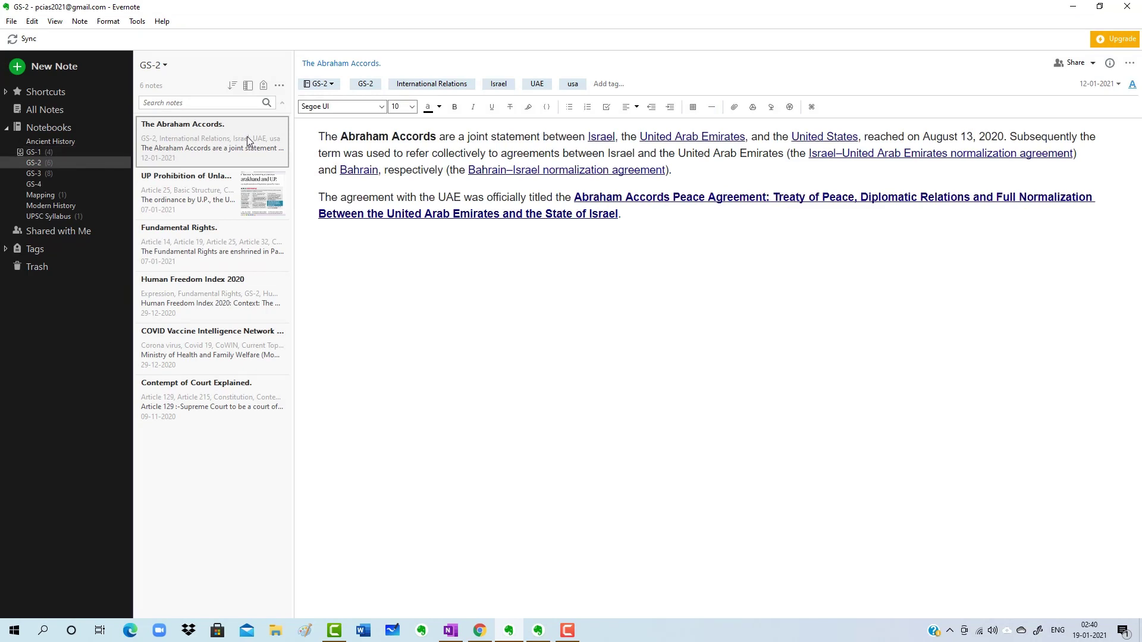
pyautogui.click(213, 193)
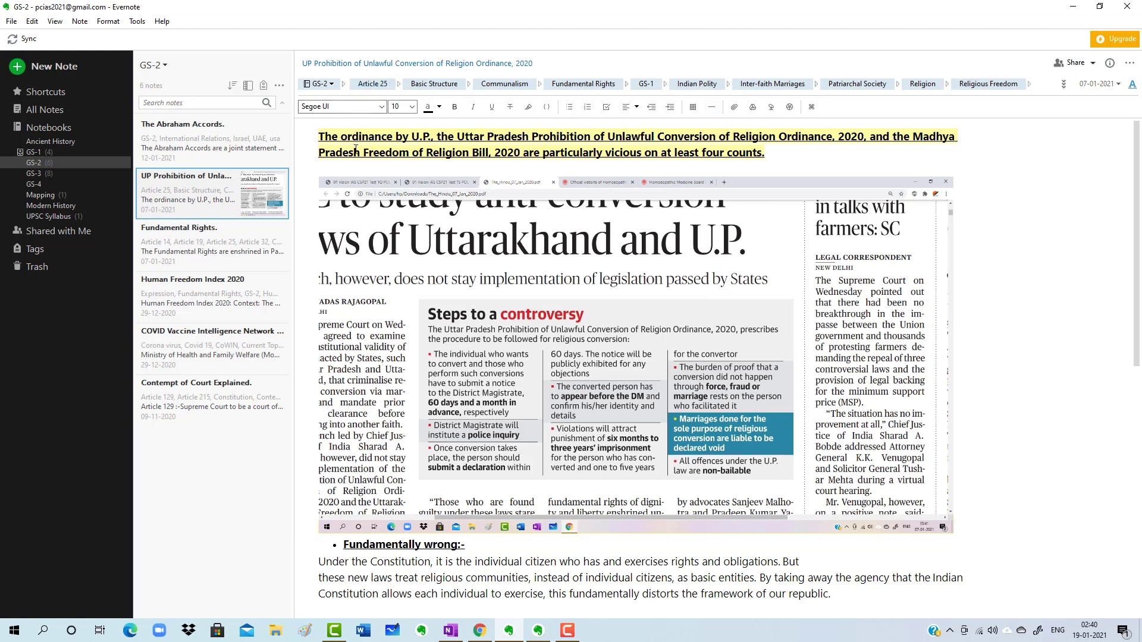
pyautogui.click(226, 234)
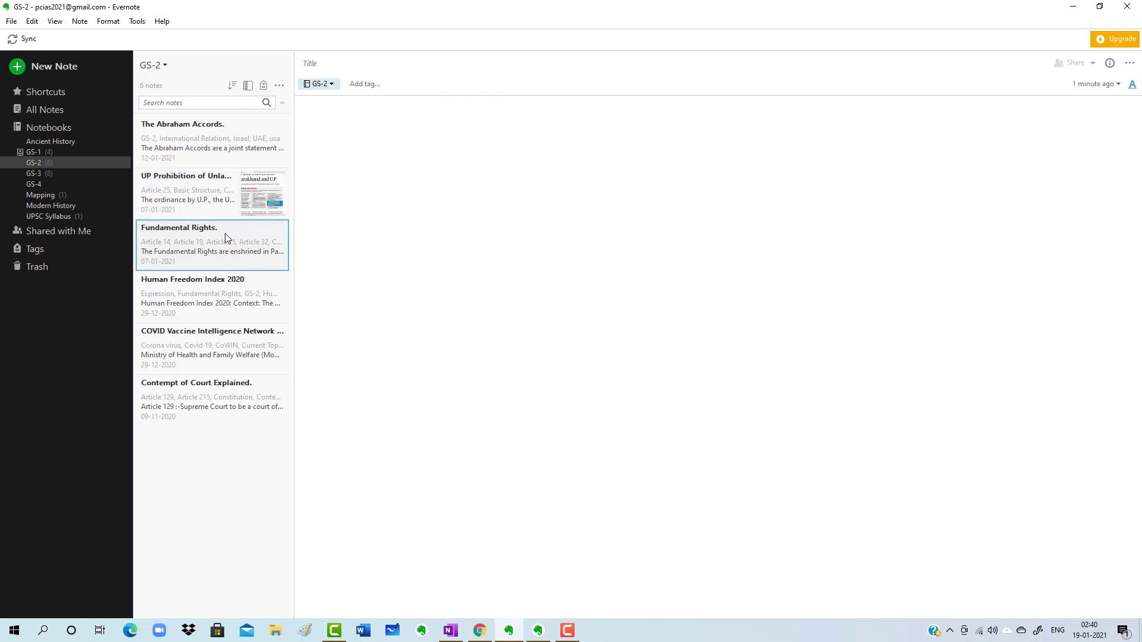
pyautogui.click(208, 302)
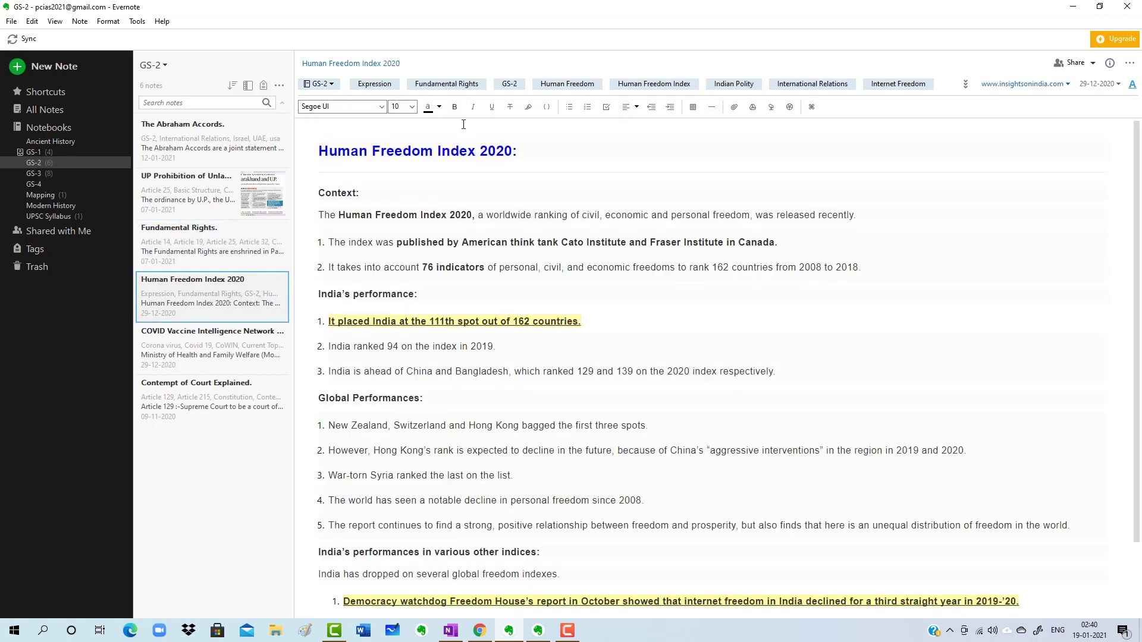
pyautogui.click(225, 358)
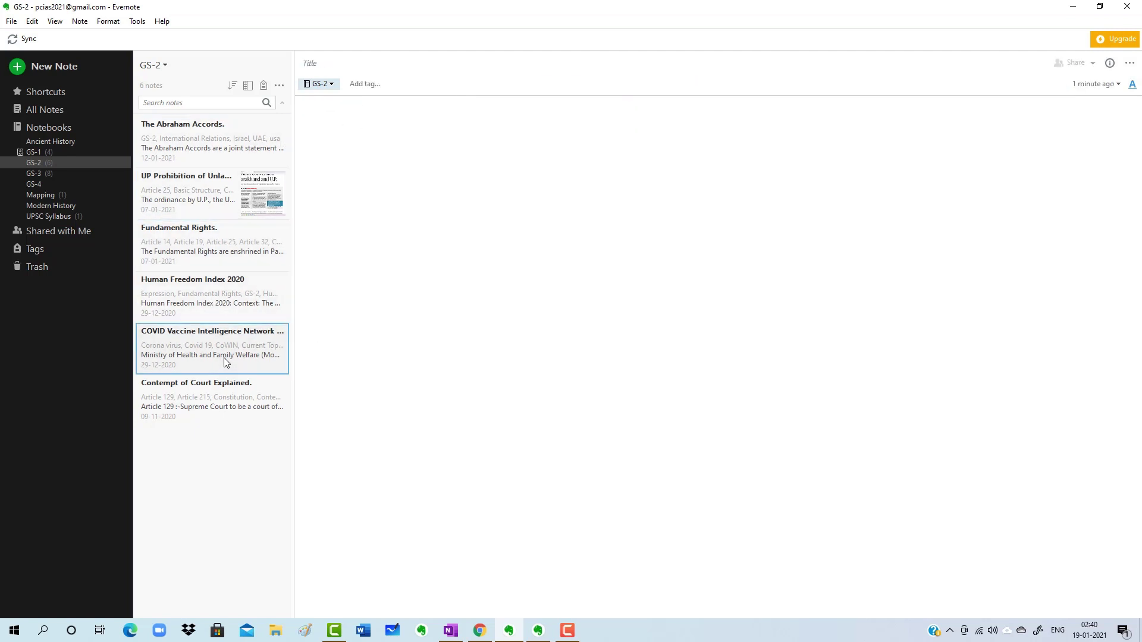
pyautogui.click(215, 394)
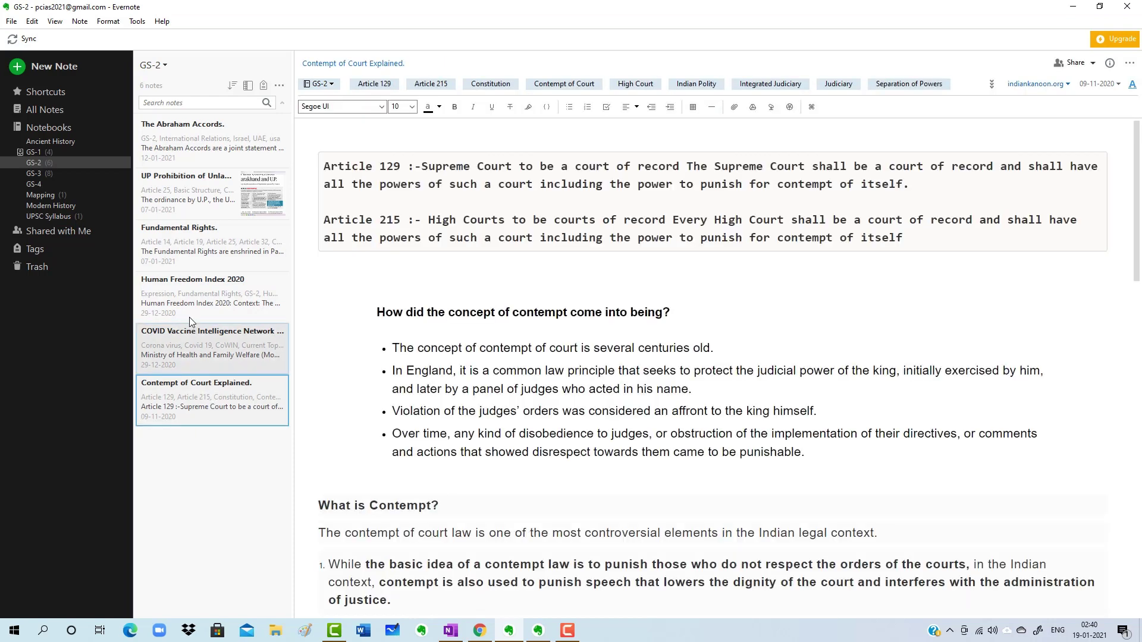
# View the GS-3 notebook and the list of all notebooks, and return to the GS-1 notebook
pyautogui.click(44, 176)
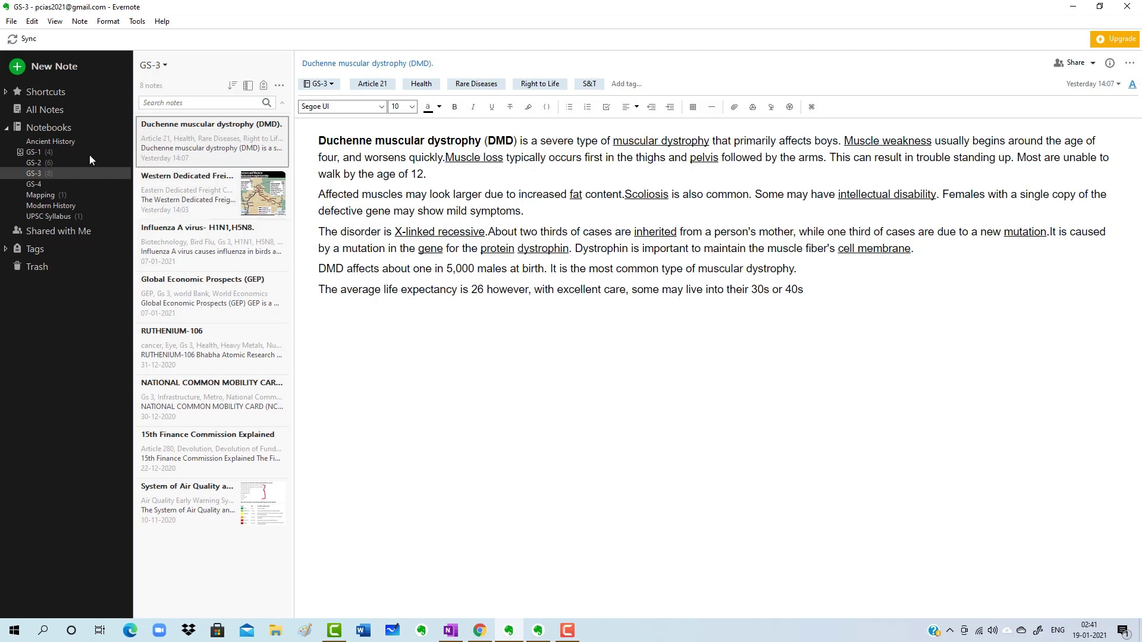
pyautogui.click(36, 129)
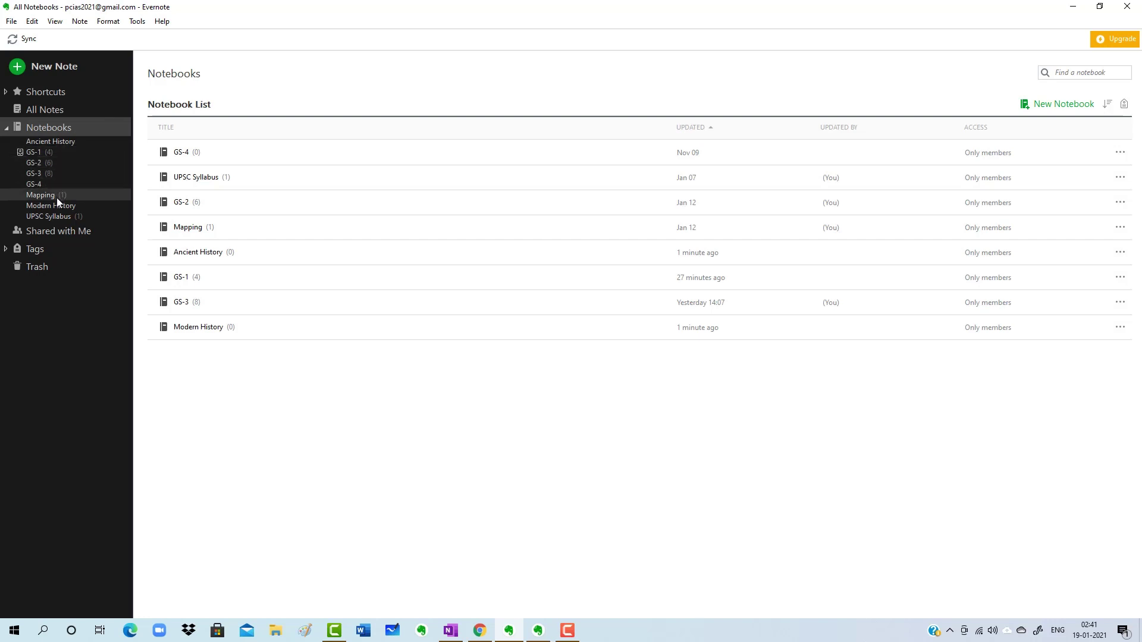
pyautogui.click(52, 148)
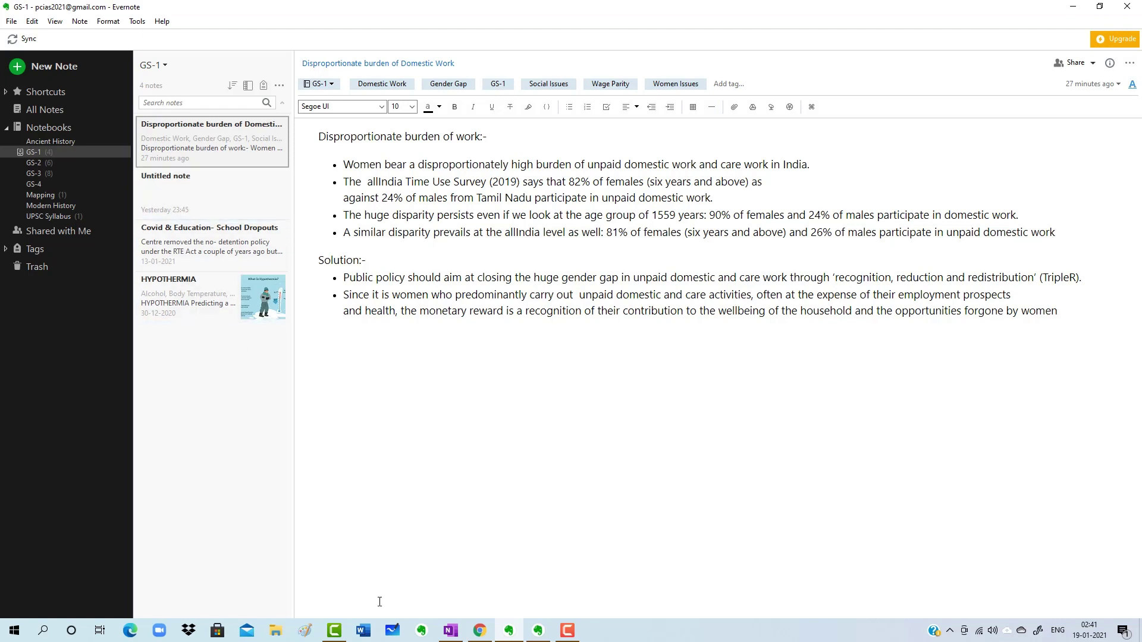
# Switch to Chrome with The Hindu PDF, point out its date by selecting "January 18, 2021", and return to Evernote
pyautogui.click(481, 632)
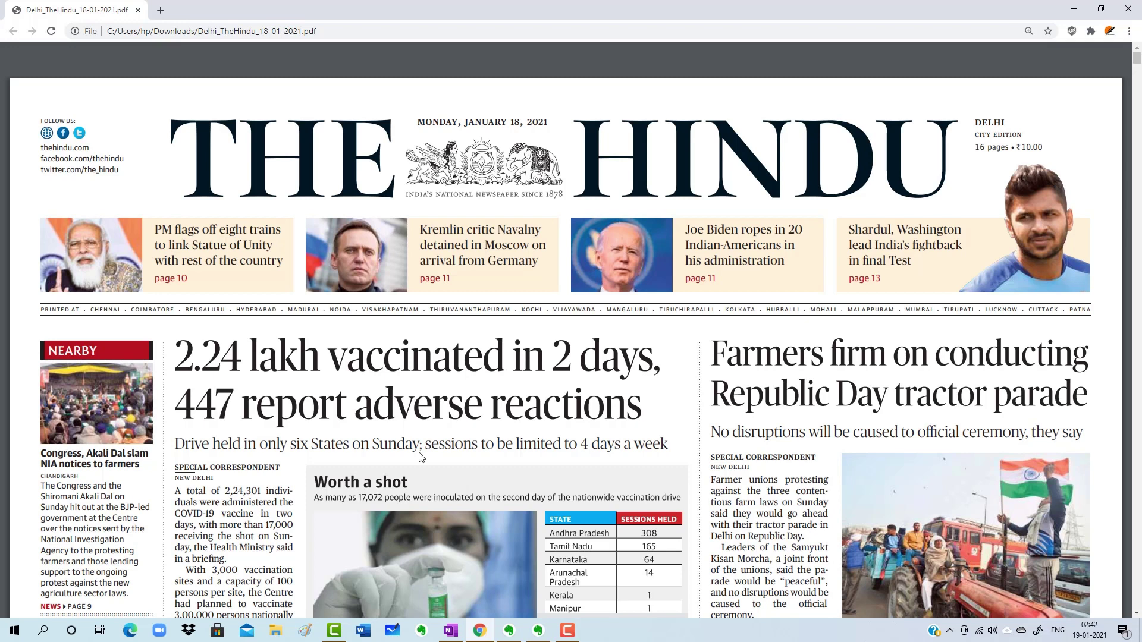
pyautogui.moveTo(466, 122); pyautogui.dragTo(553, 122)
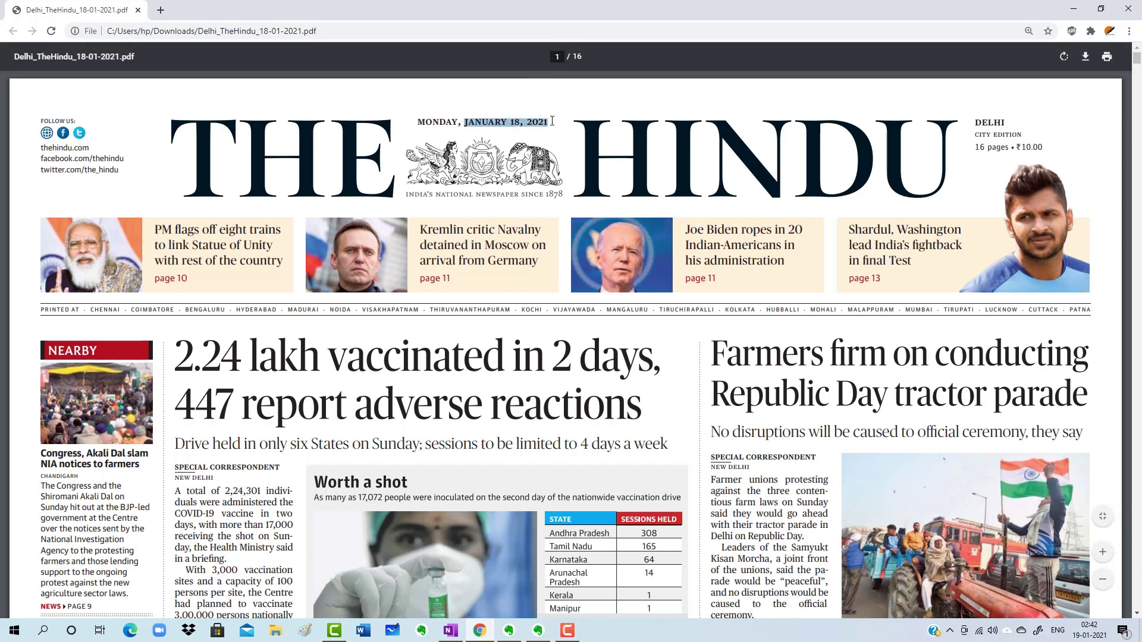
pyautogui.click(551, 121)
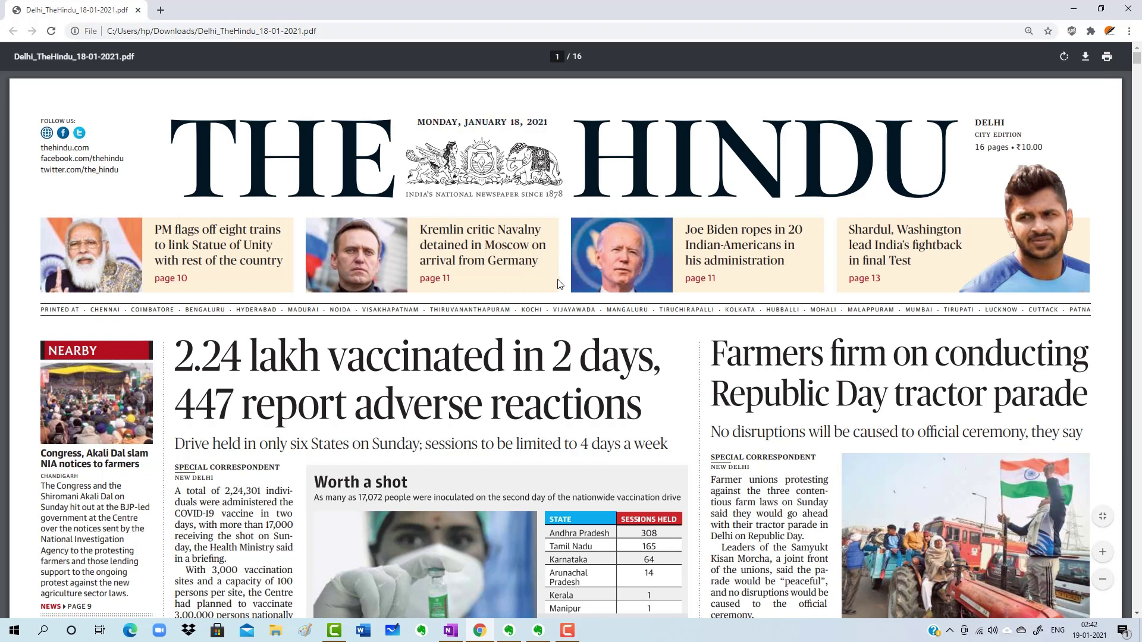
pyautogui.click(509, 632)
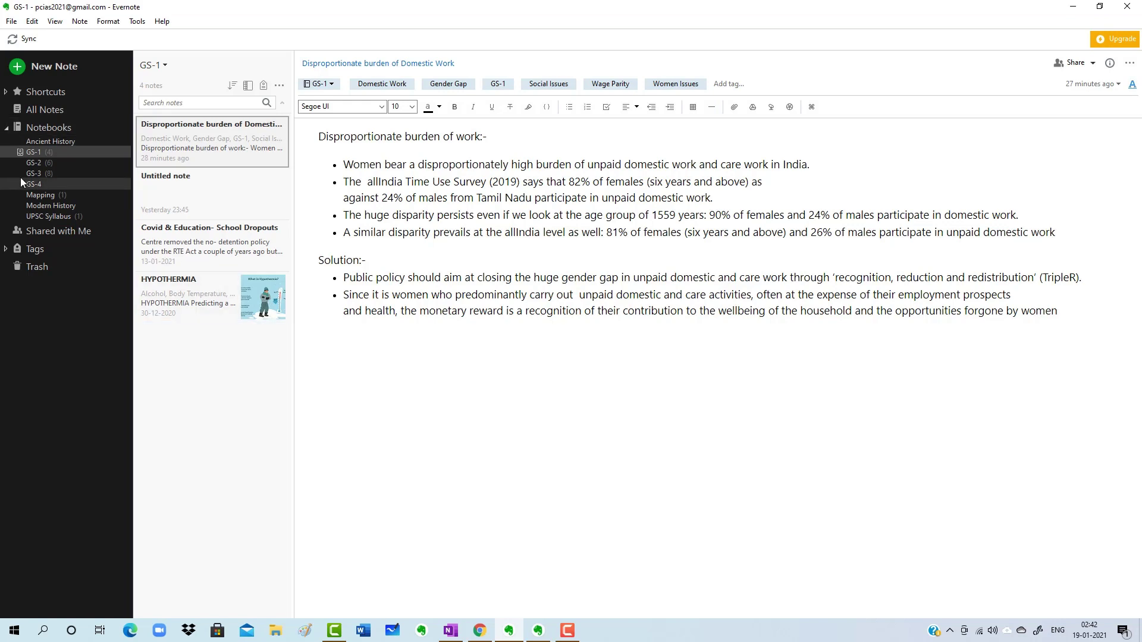
# Switch to The Hindu PDF in Chrome and examine the front-page articles, marking the headline "2.24 lakh vaccinated in 2 days, 447 report adverse reactions"
pyautogui.click(483, 633)
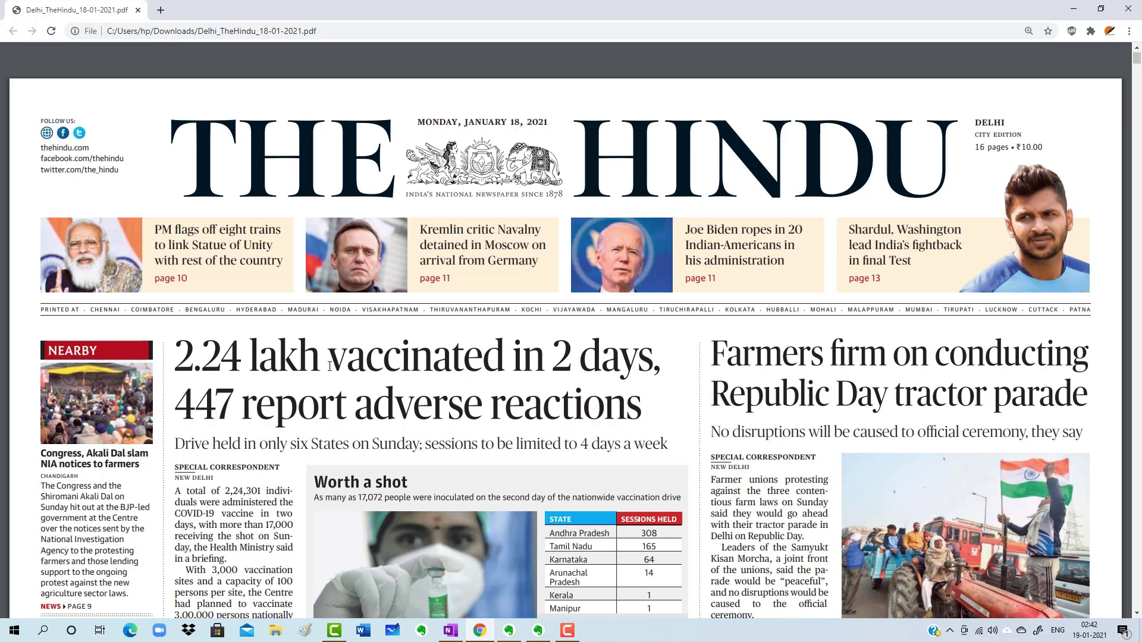
pyautogui.scroll(-2, 329, 367)
pyautogui.moveTo(186, 249); pyautogui.dragTo(642, 307)
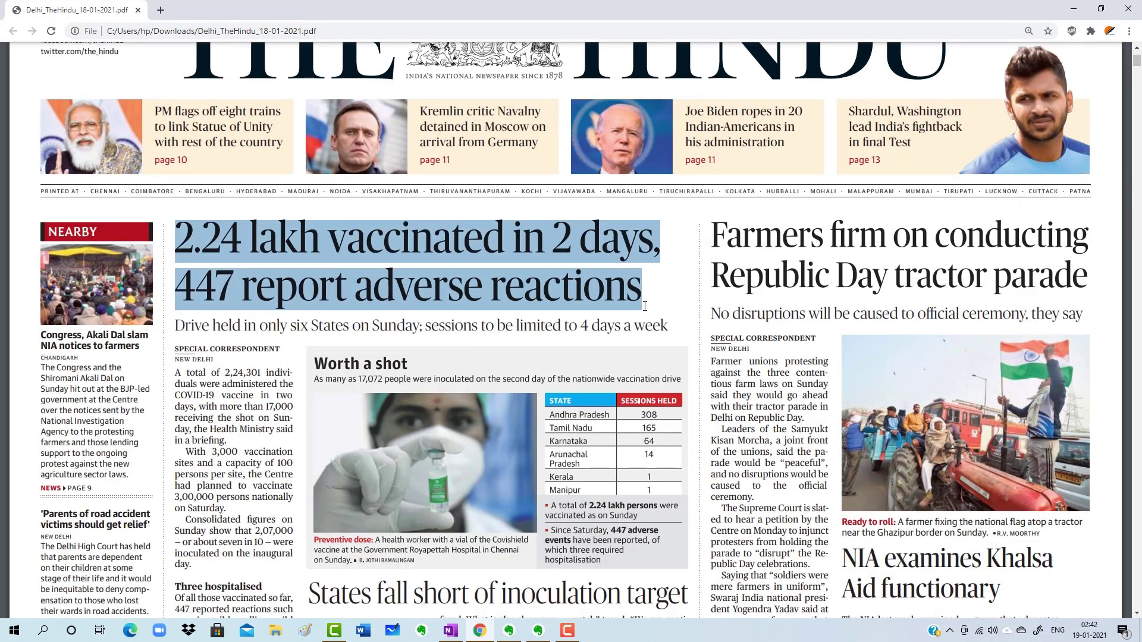
pyautogui.click(642, 290)
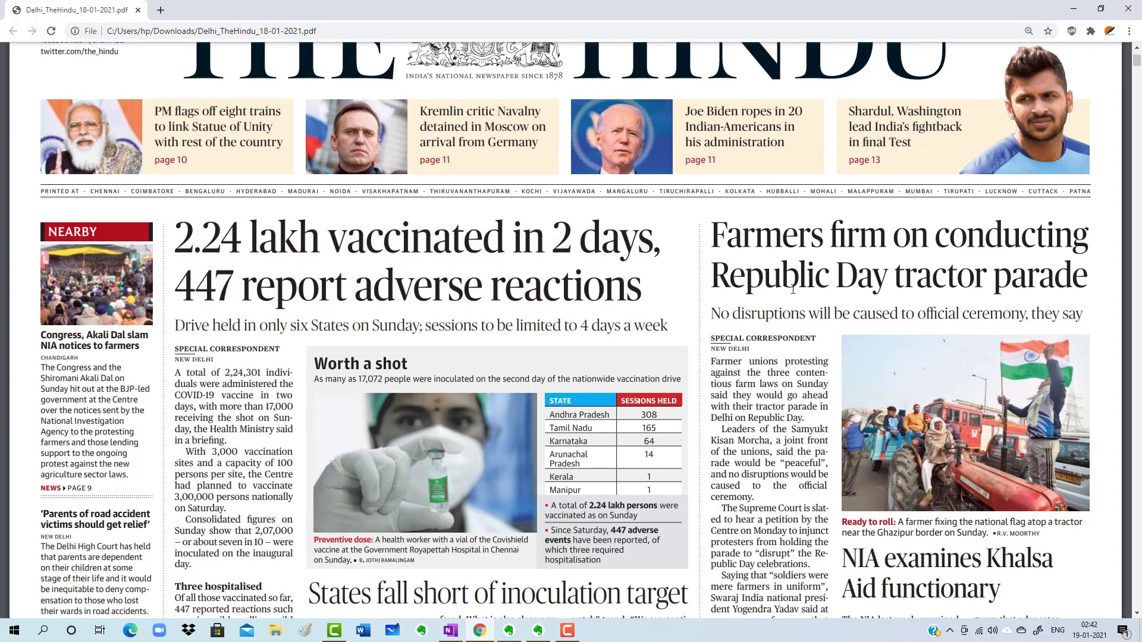
pyautogui.scroll(-1, 793, 290)
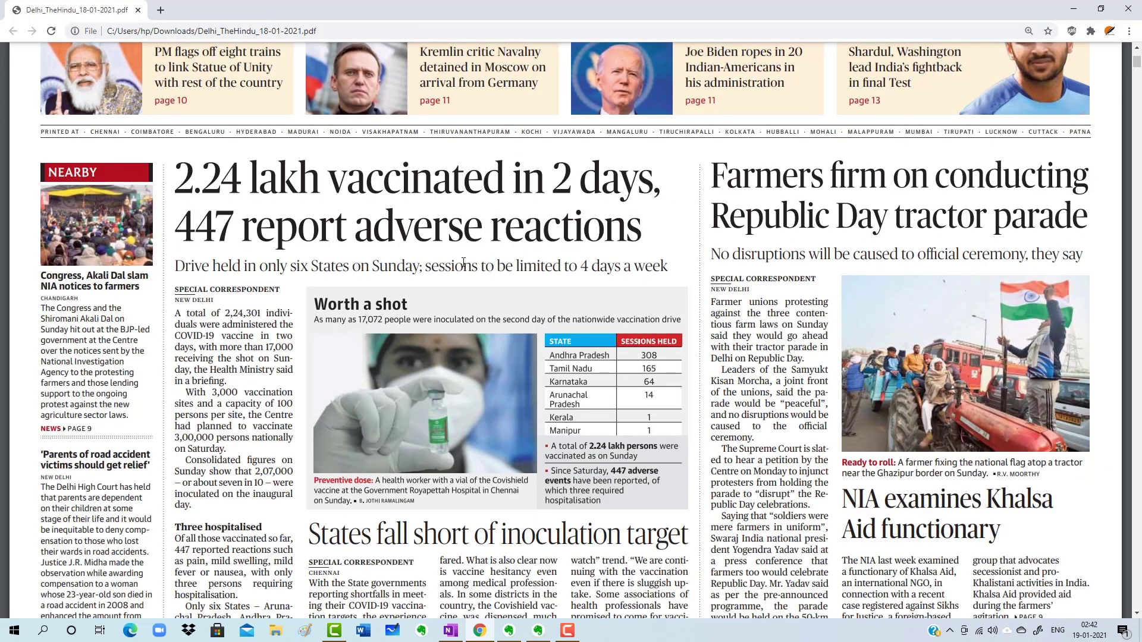
# Mark the headline "Farmers firm on conducting Republic Day tractor parade" and examine the remaining front-page articles down to the jallikattu story
pyautogui.moveTo(742, 172); pyautogui.dragTo(1024, 230)
pyautogui.click(783, 295)
pyautogui.scroll(-3, 780, 307)
pyautogui.scroll(-5, 780, 313)
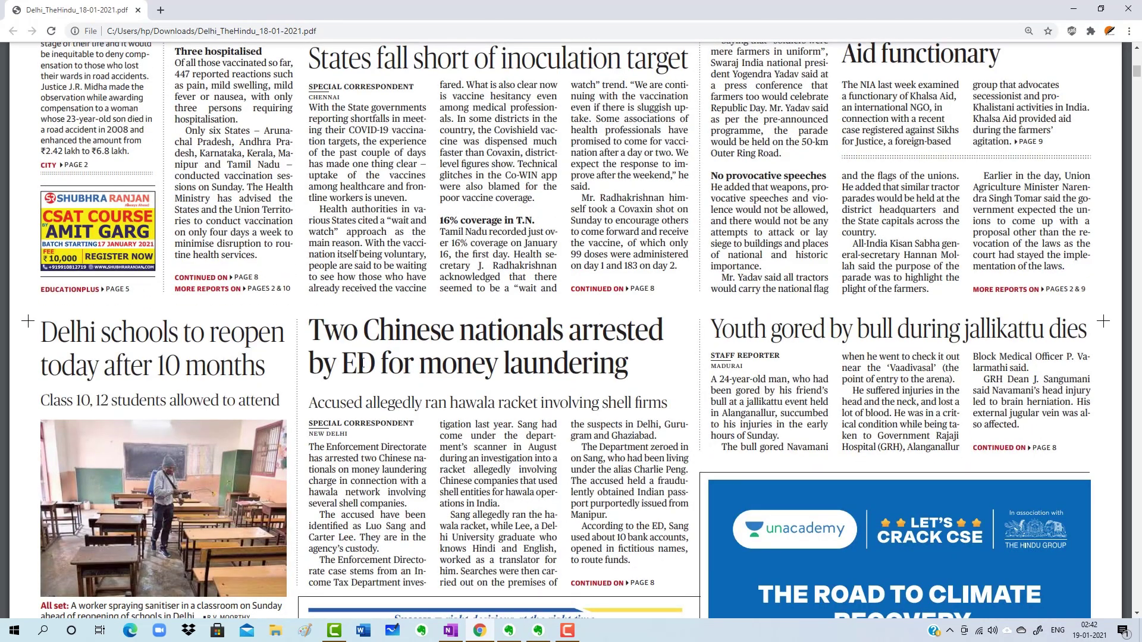
pyautogui.scroll(-6, 926, 371)
pyautogui.scroll(7, 926, 371)
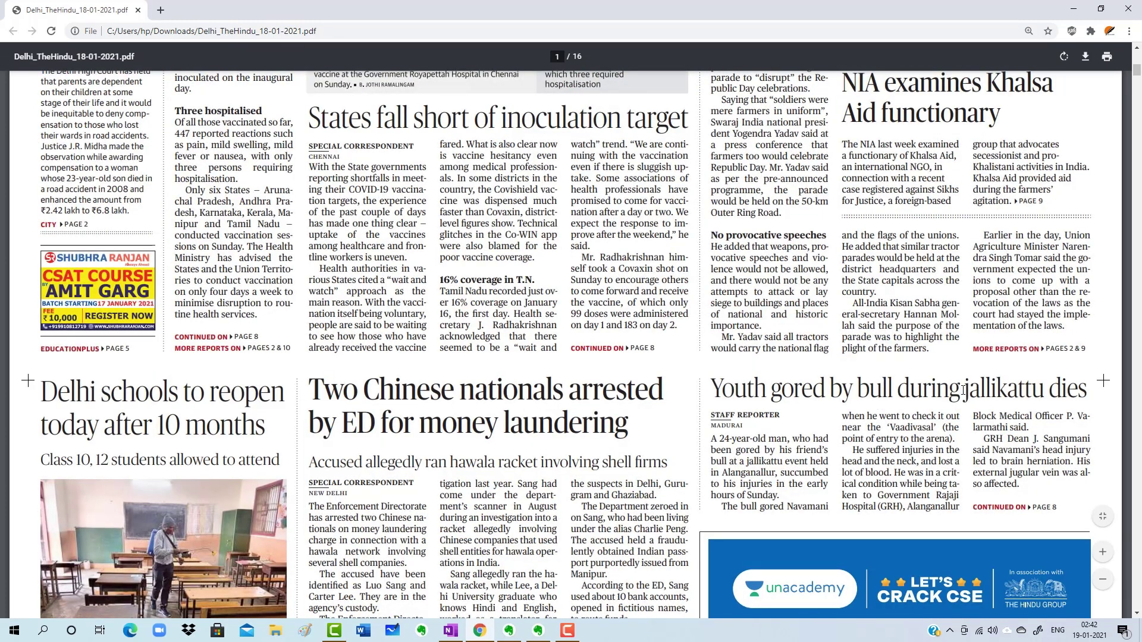
# Copy "jallikattu" from the headline about the gored youth, search Google for it in a new tab and look through the results
pyautogui.moveTo(964, 391)
pyautogui.mouseDown()
pyautogui.moveTo(1048, 391)
pyautogui.moveTo(963, 395)
pyautogui.mouseUp()
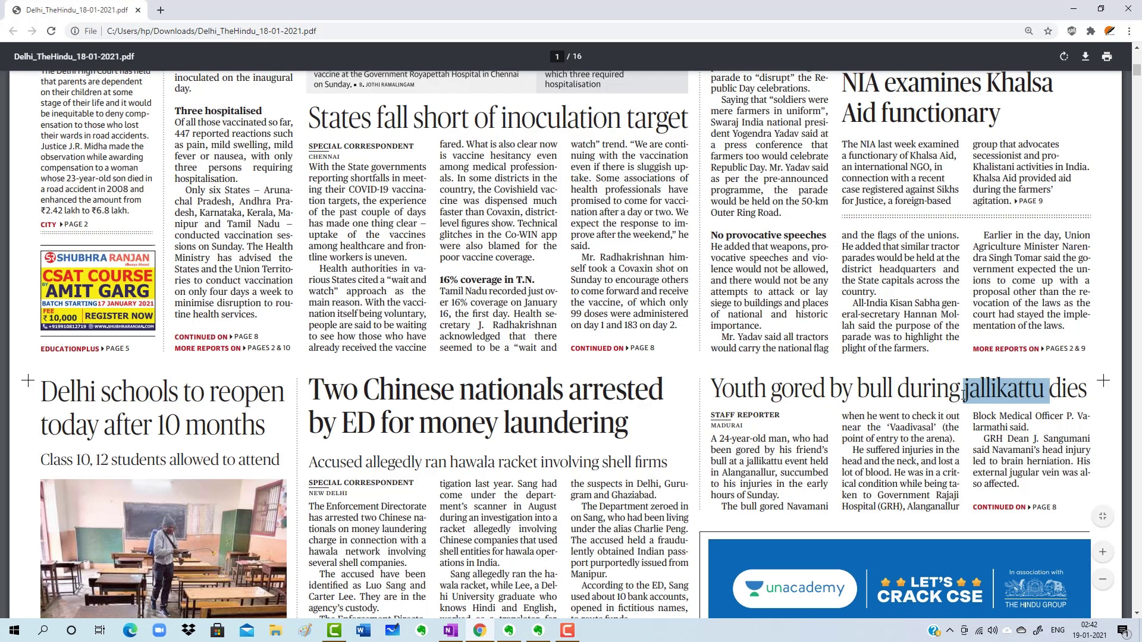
pyautogui.rightClick(988, 391)
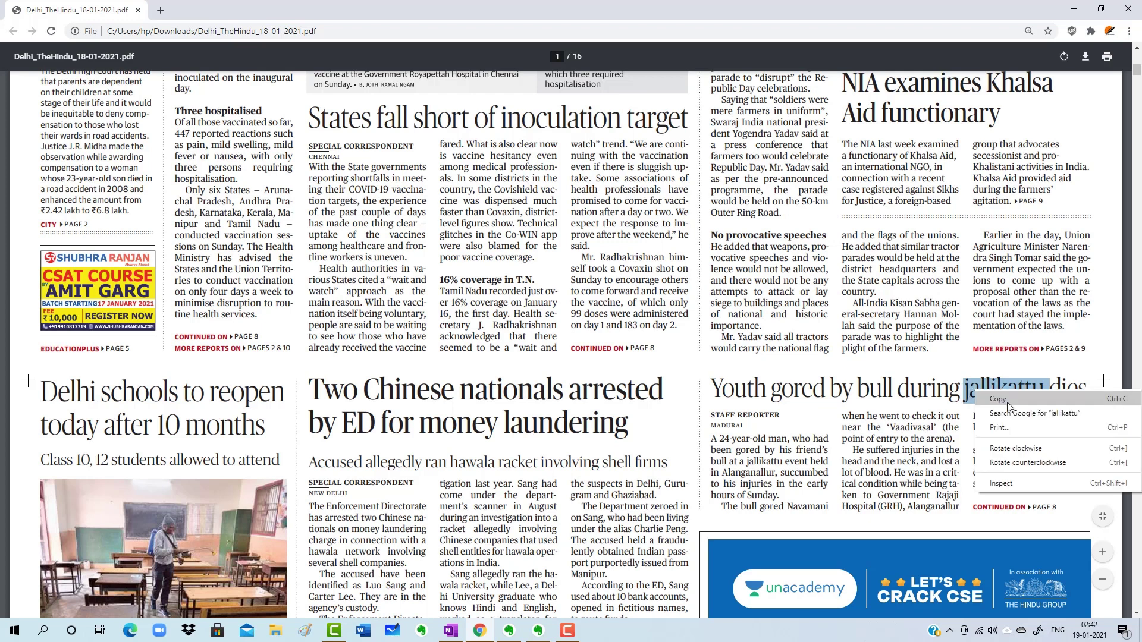
pyautogui.click(1014, 399)
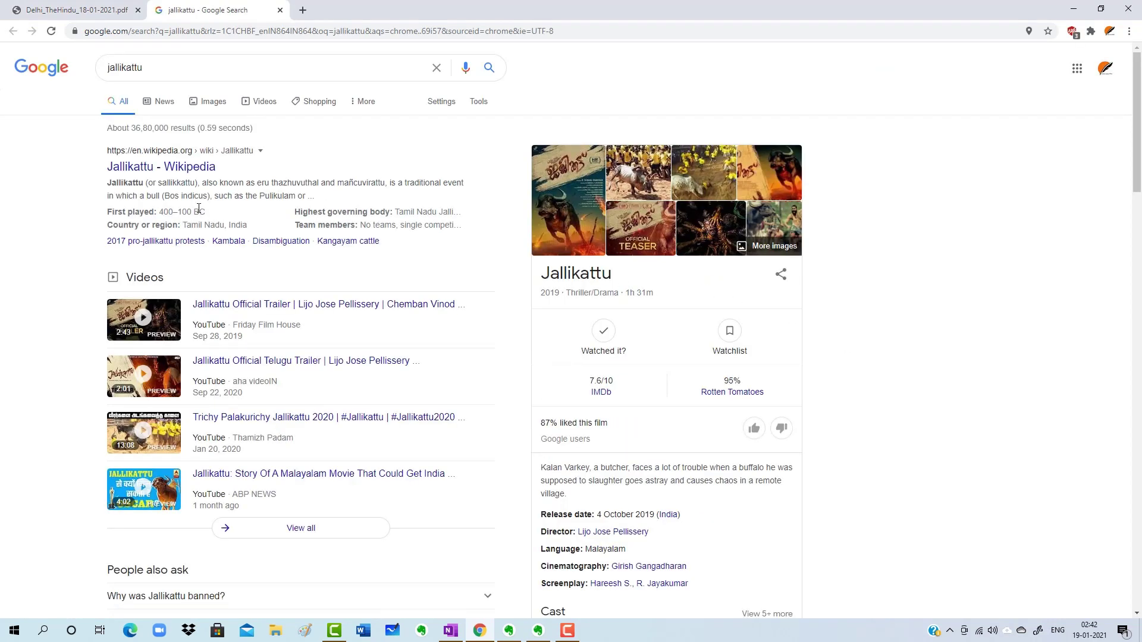
pyautogui.scroll(-5, 204, 223)
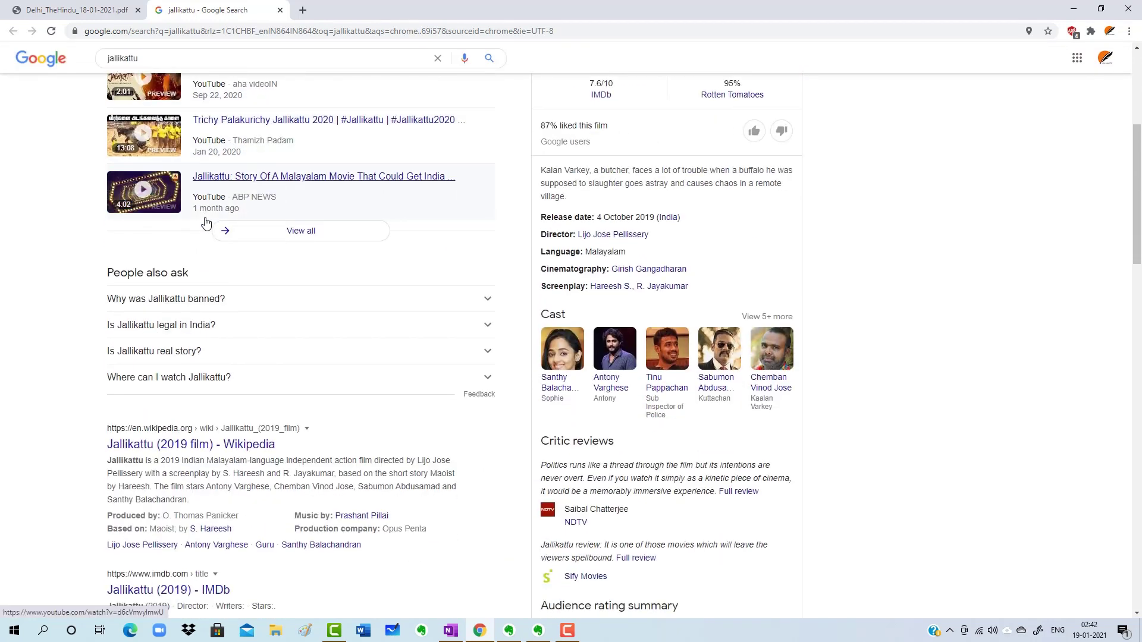
pyautogui.scroll(-3, 205, 222)
pyautogui.scroll(7, 206, 225)
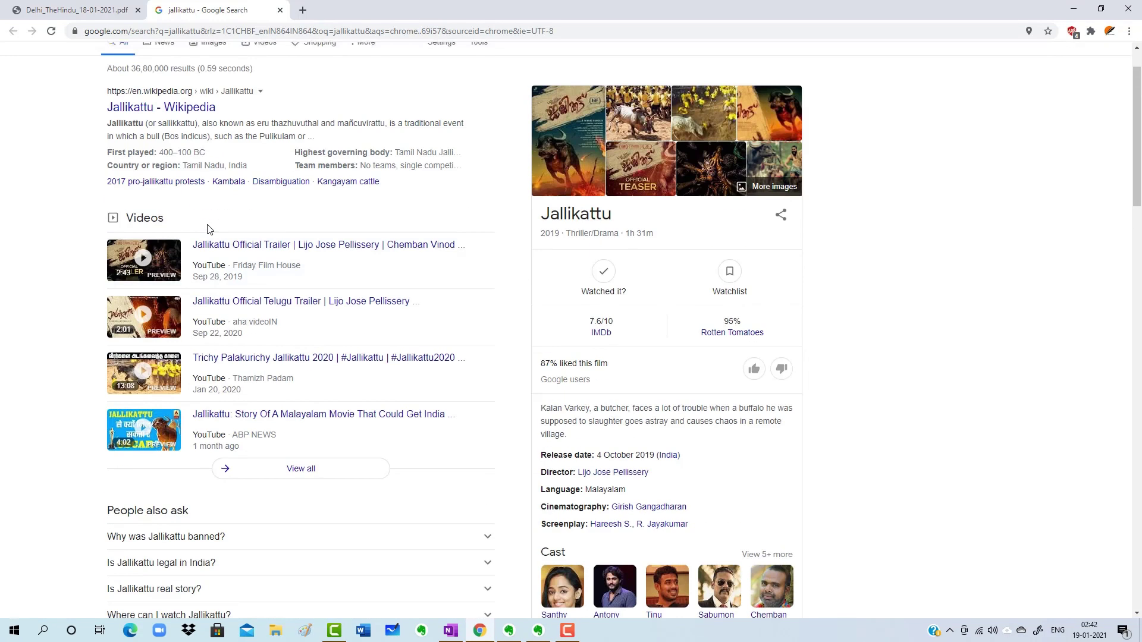
pyautogui.scroll(1, 209, 229)
# Refine the search to "jallikattu festival" and open the Indian Express article "Explained: As Jallikattu begins, recalling the cultural argument"
pyautogui.click(193, 68)
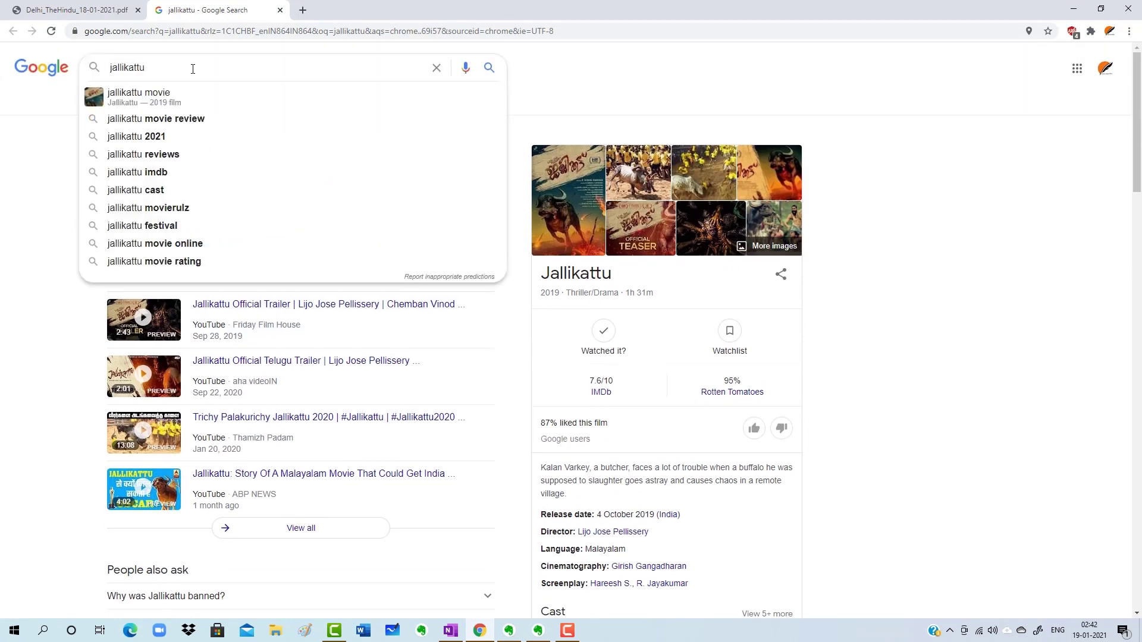
pyautogui.click(150, 232)
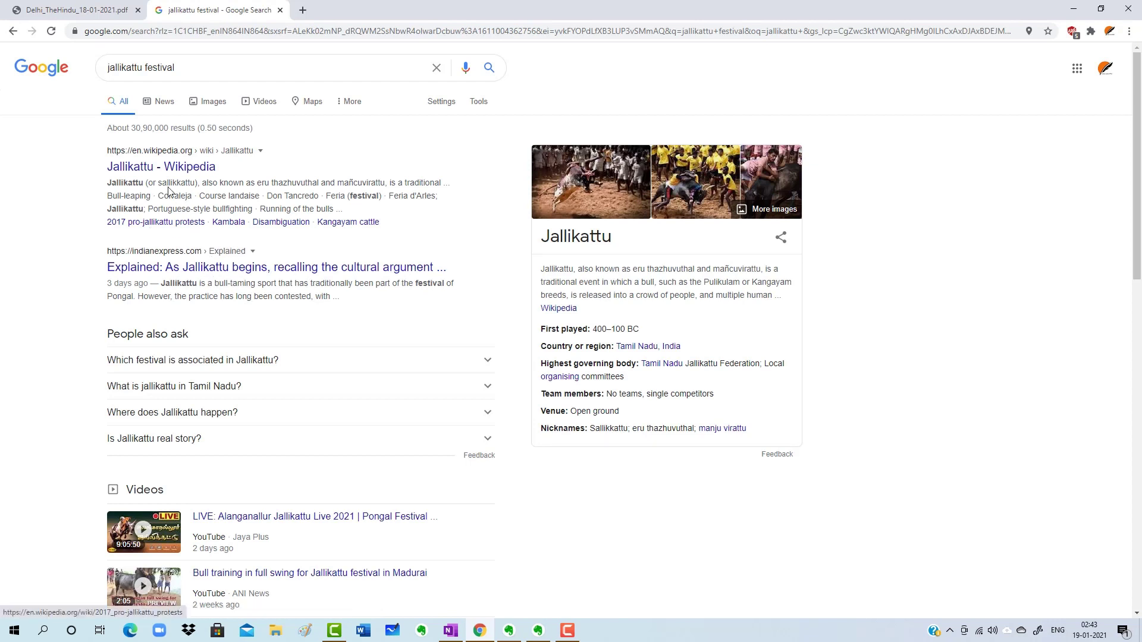
pyautogui.click(207, 269)
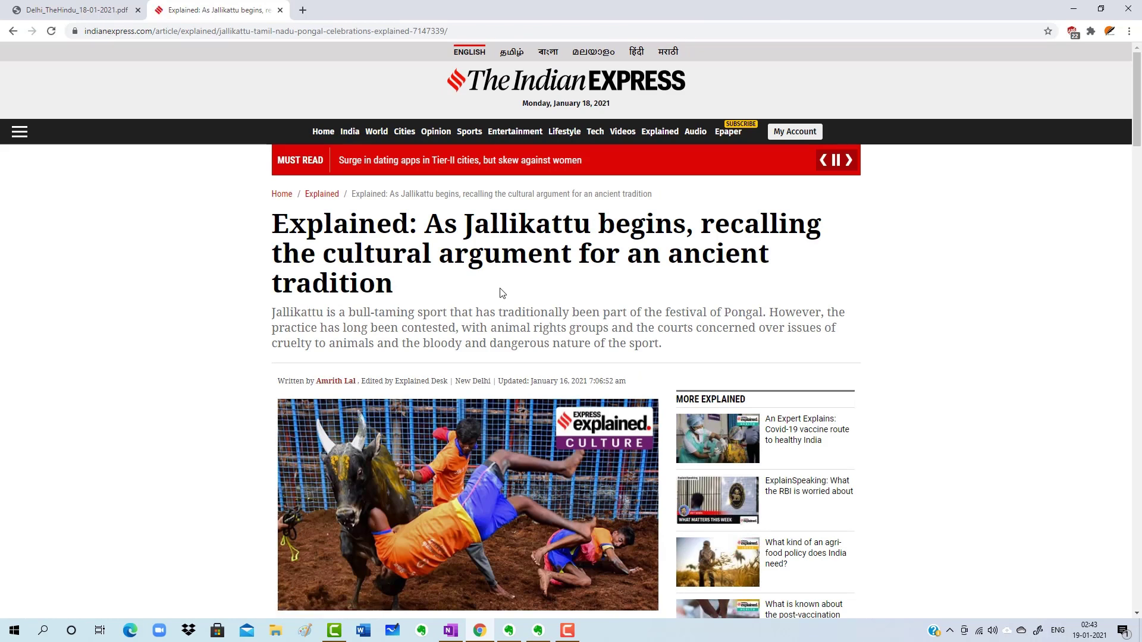
# Copy the article's paragraph introducing Jallikattu as a bull-taming sport, dismissing the pop-ups, and mark "Tamil Nadu" in the paragraph above it
pyautogui.scroll(-5, 500, 293)
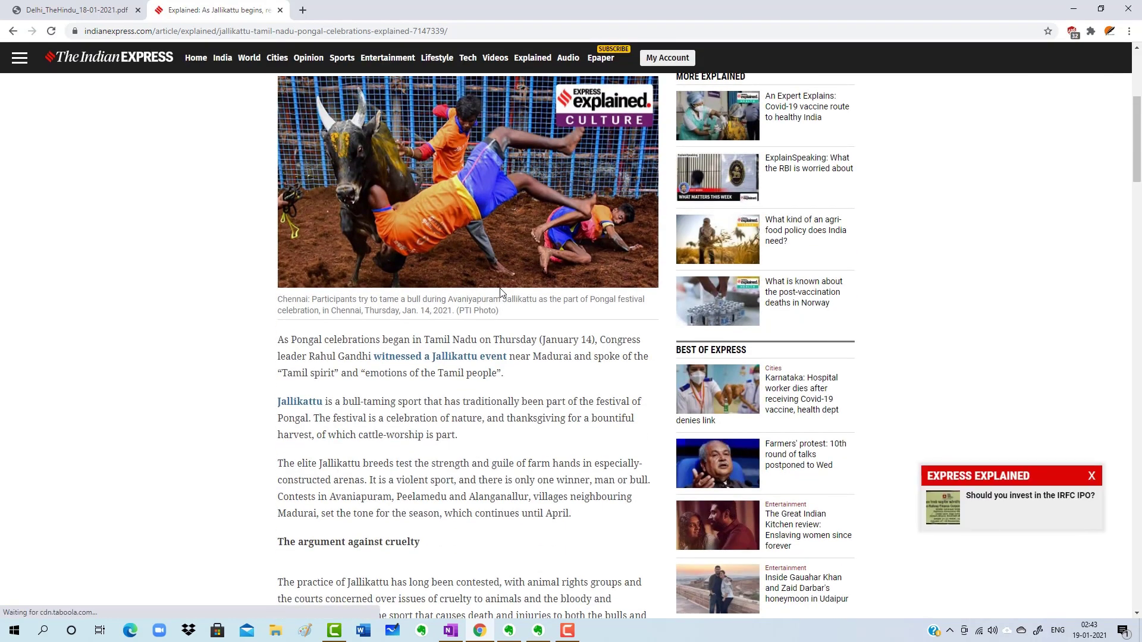
pyautogui.click(1092, 476)
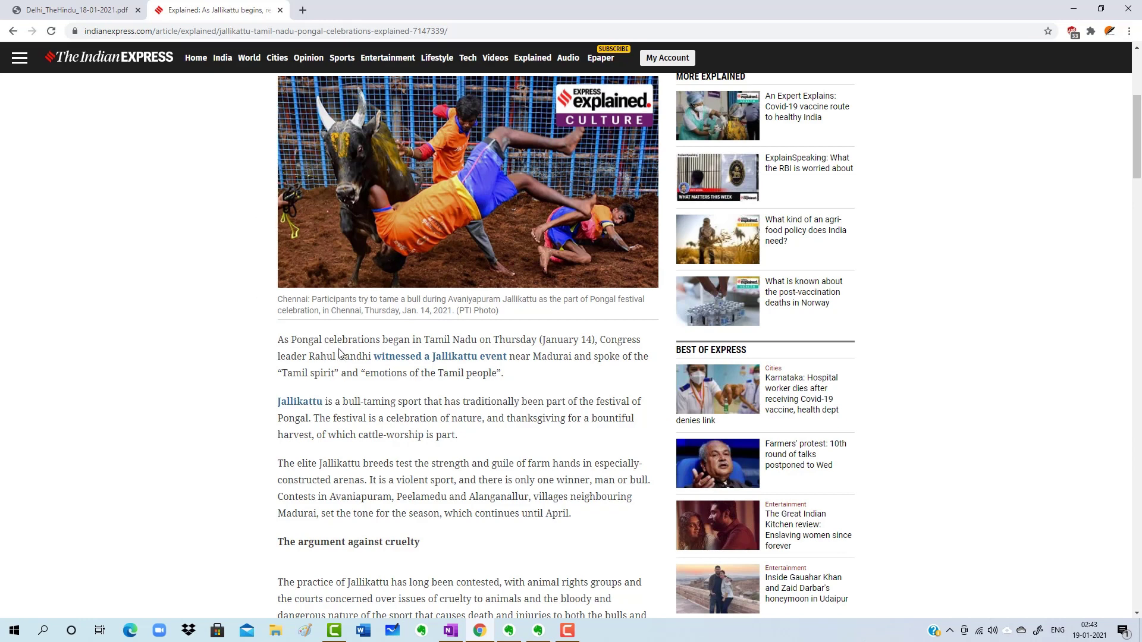
pyautogui.scroll(-2, 339, 354)
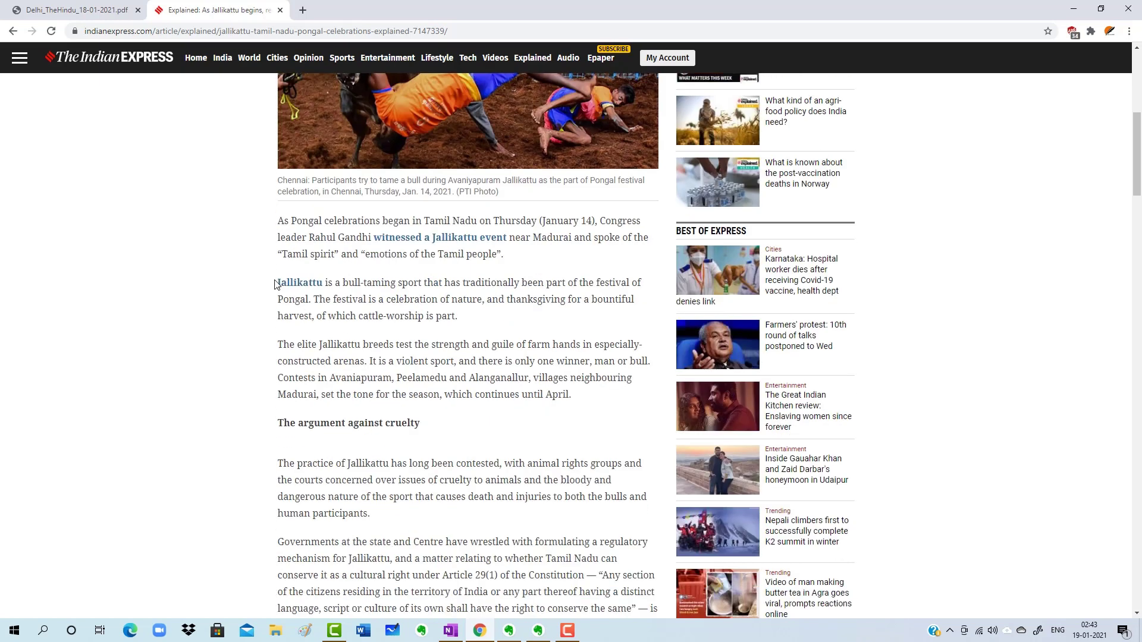
pyautogui.moveTo(279, 285); pyautogui.dragTo(481, 316)
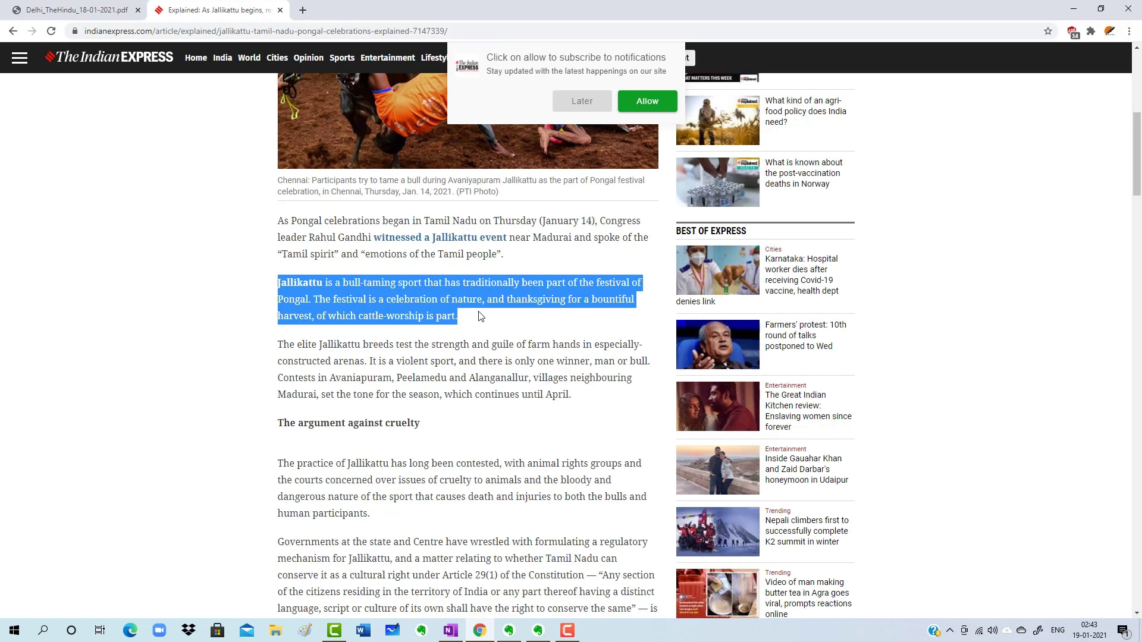
pyautogui.click(573, 106)
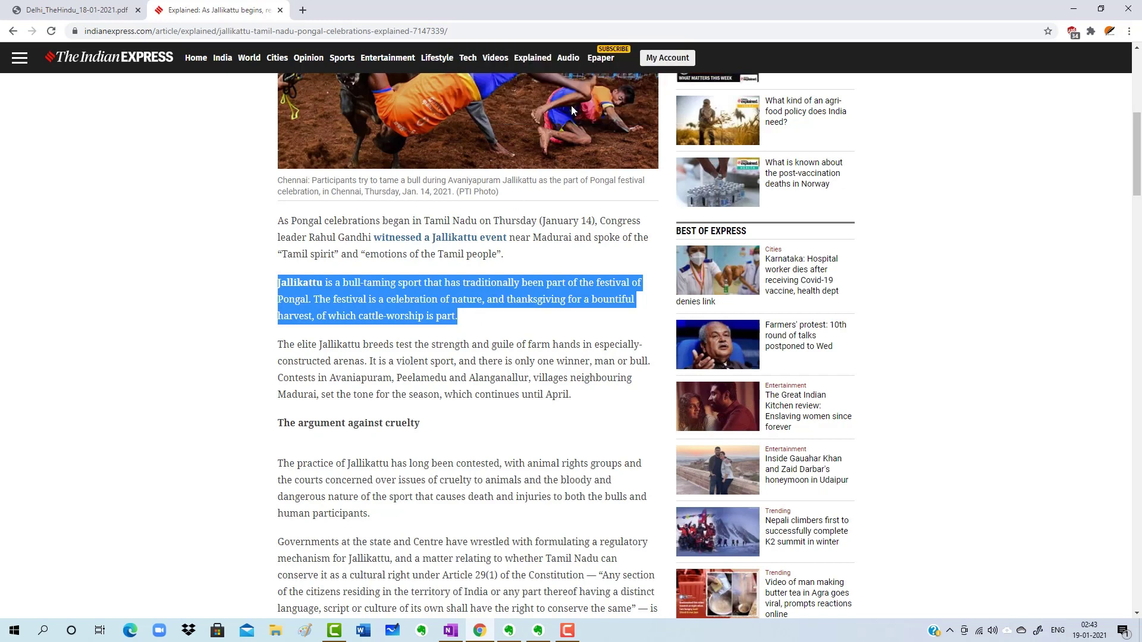
pyautogui.click(474, 374)
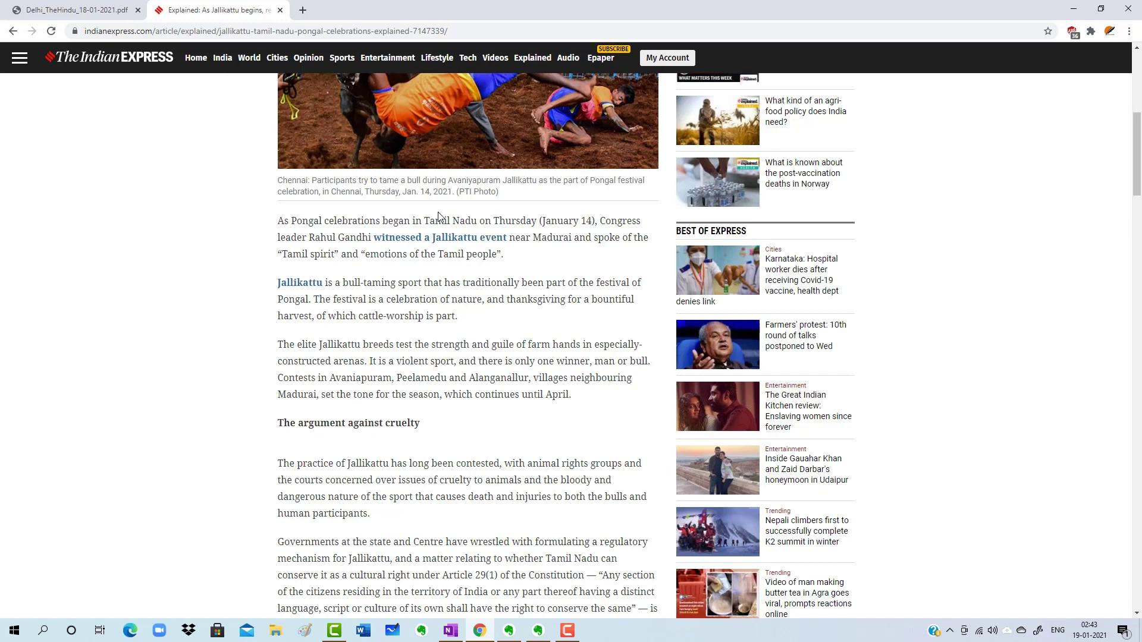
pyautogui.moveTo(425, 221); pyautogui.dragTo(477, 225)
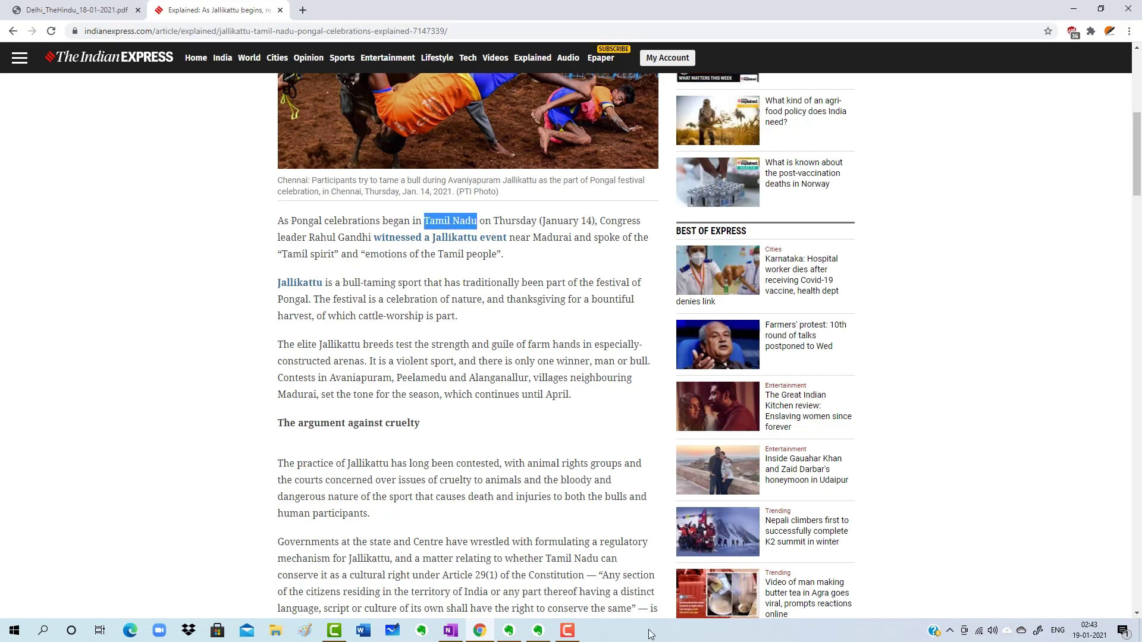
# Switch to Evernote, create a note in the Ancient History notebook and paste the copied Jallikattu paragraph into it
pyautogui.click(509, 633)
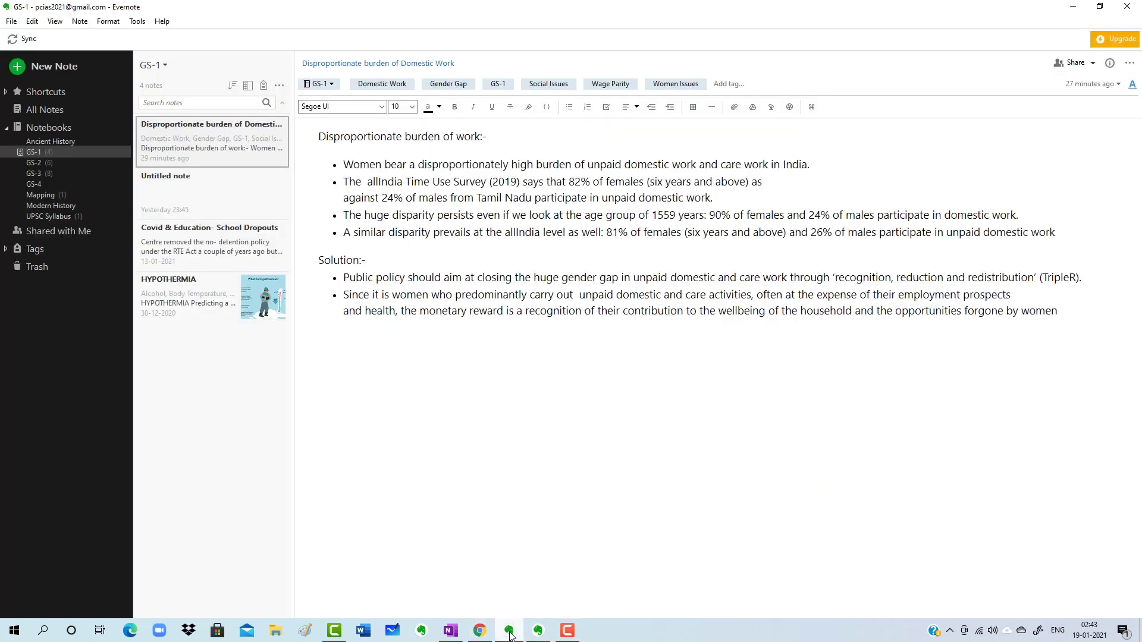
pyautogui.click(56, 141)
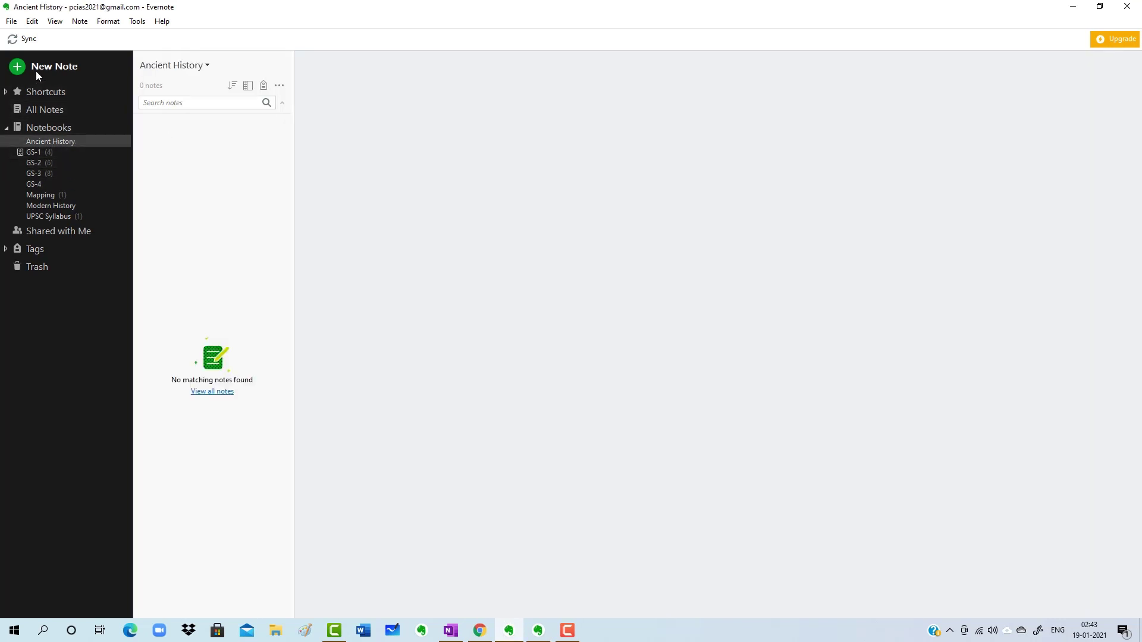
pyautogui.click(44, 150)
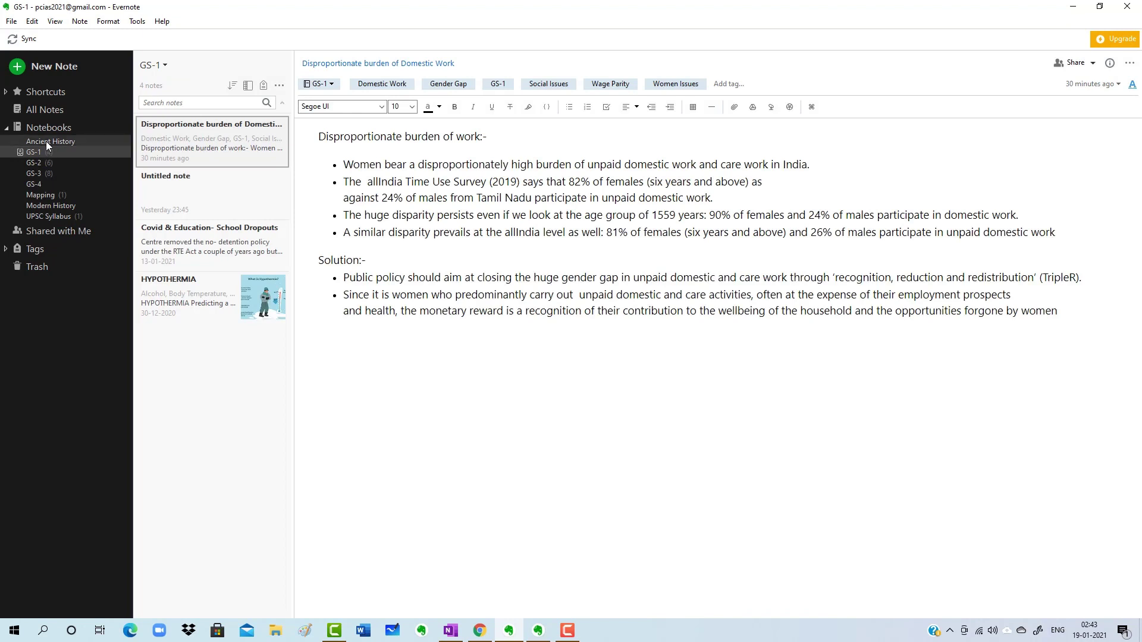
pyautogui.click(46, 141)
pyautogui.click(18, 70)
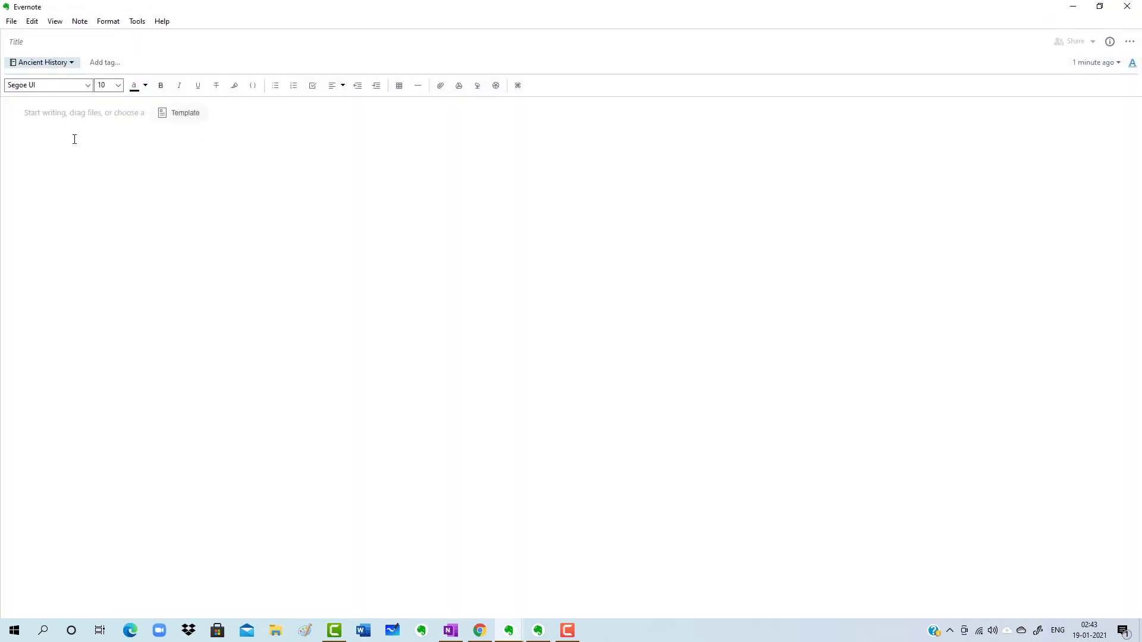
pyautogui.hotkey('ctrl', 'v')
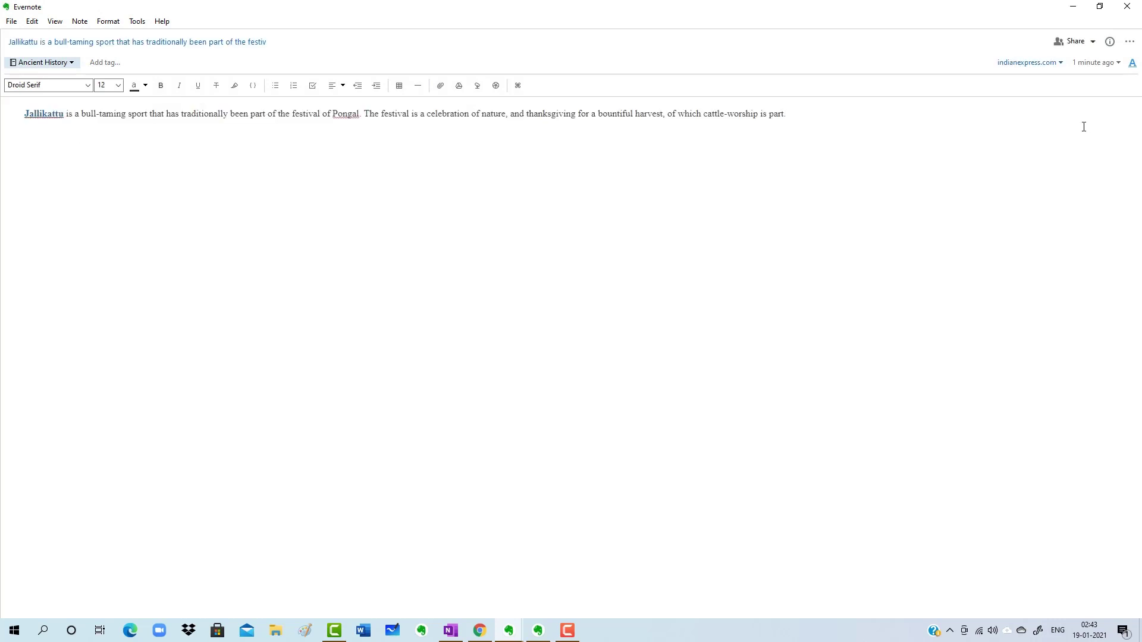
# Set the pasted Jallikattu paragraph's font size to 14 and close the separate note window
pyautogui.moveTo(839, 120); pyautogui.dragTo(8, 123)
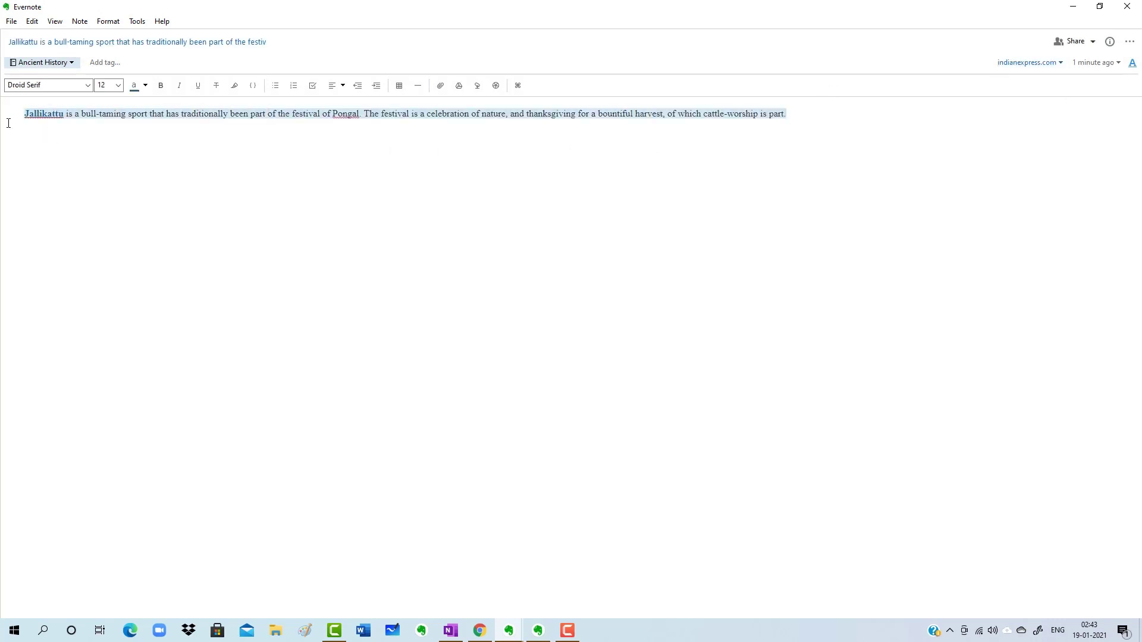
pyautogui.click(118, 85)
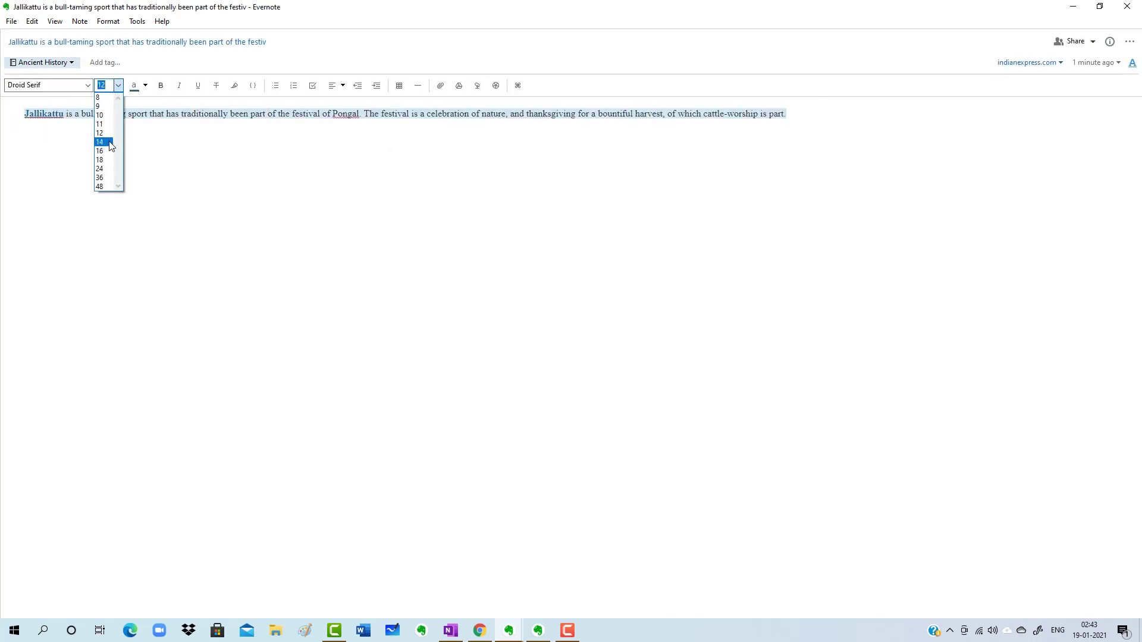
pyautogui.click(107, 146)
pyautogui.click(674, 191)
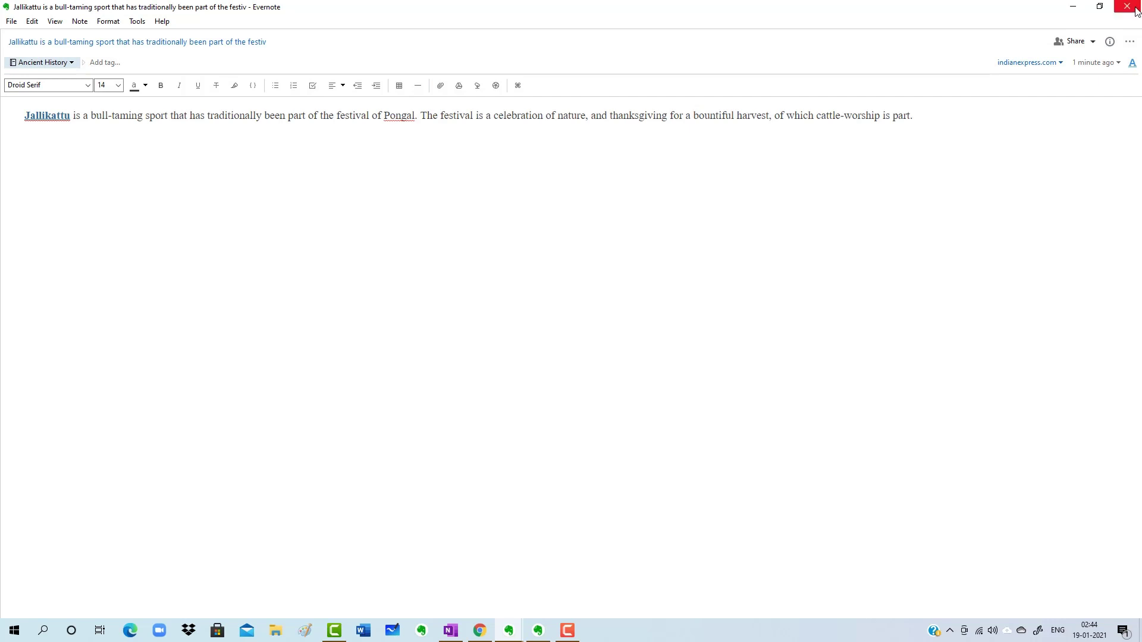
pyautogui.press('Escape')
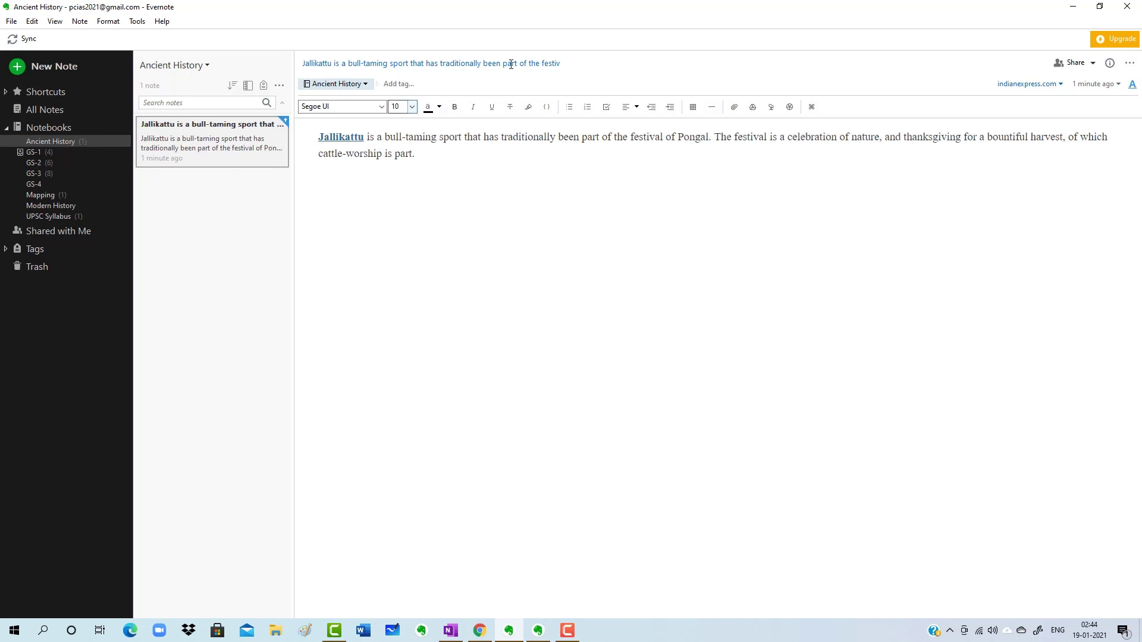
# Shorten the new note's title to "Jallikattu"
pyautogui.click(565, 63)
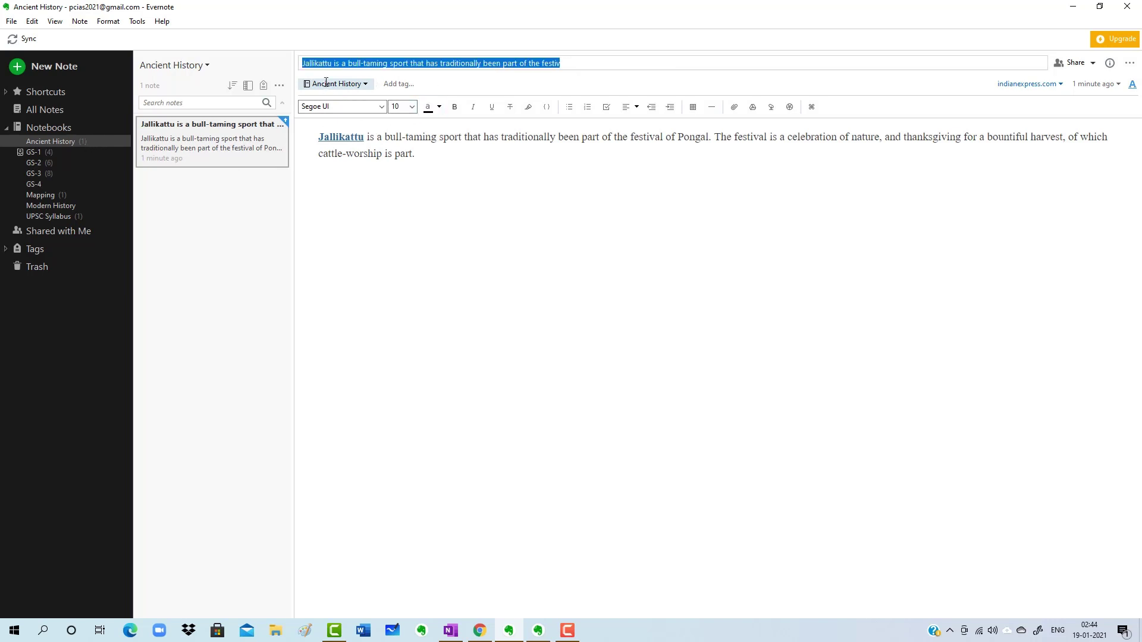
pyautogui.moveTo(336, 63); pyautogui.dragTo(333, 63)
pyautogui.press('BackSpace')
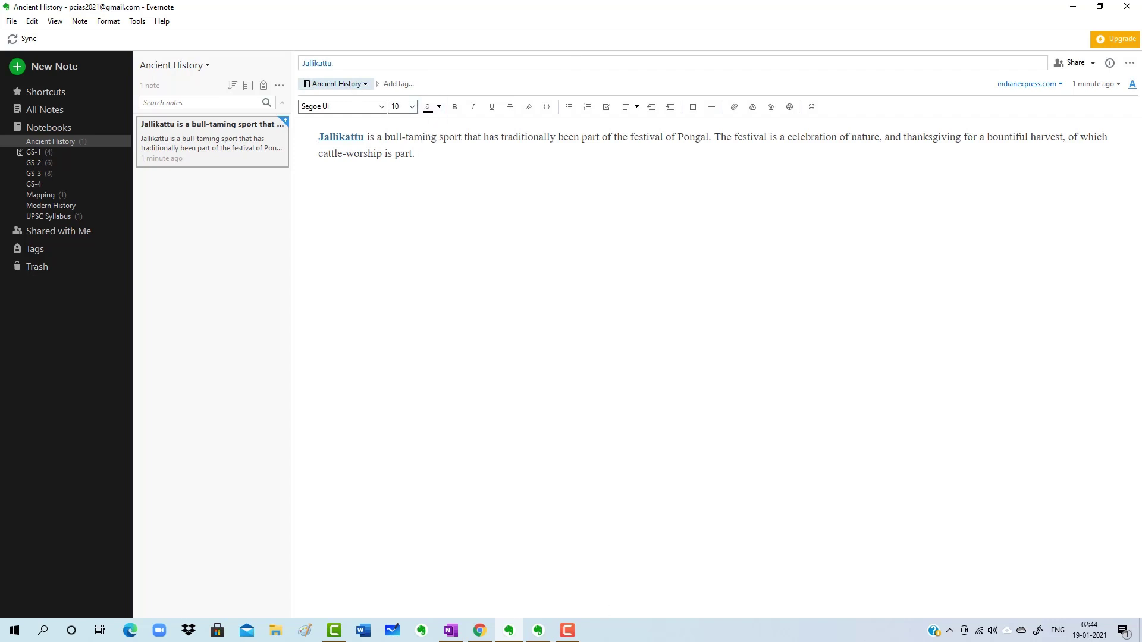
# Switch to Chrome and examine the Jallikattu article's arguments on cruelty and culture, marking "argument against cruelty" and "cultural right under Article 29(1)"
pyautogui.click(480, 630)
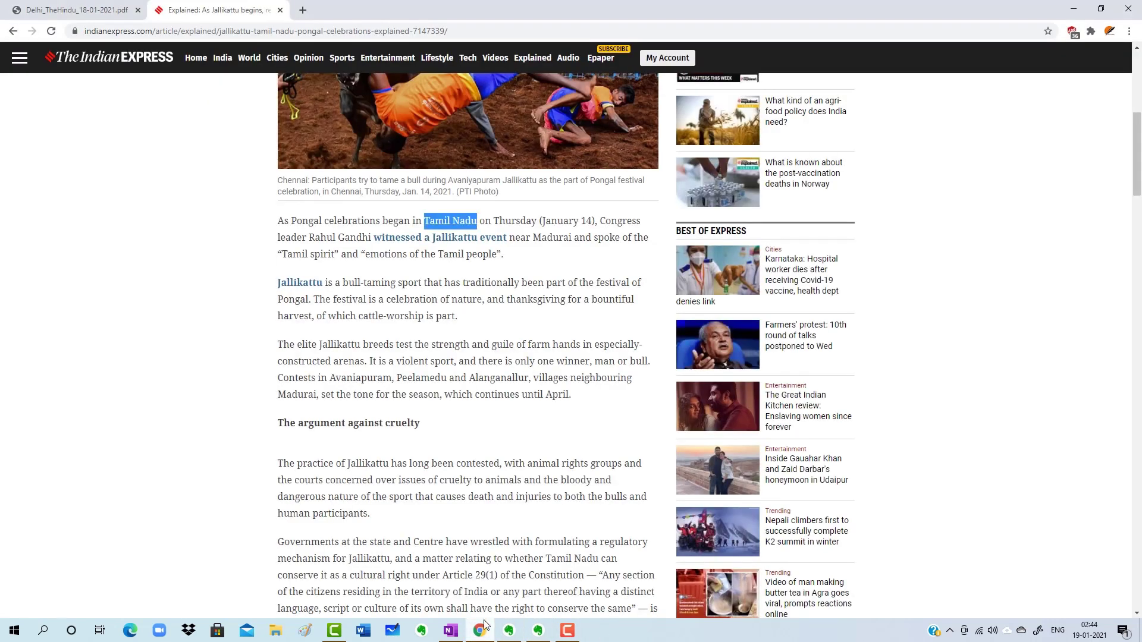
pyautogui.scroll(-3, 382, 412)
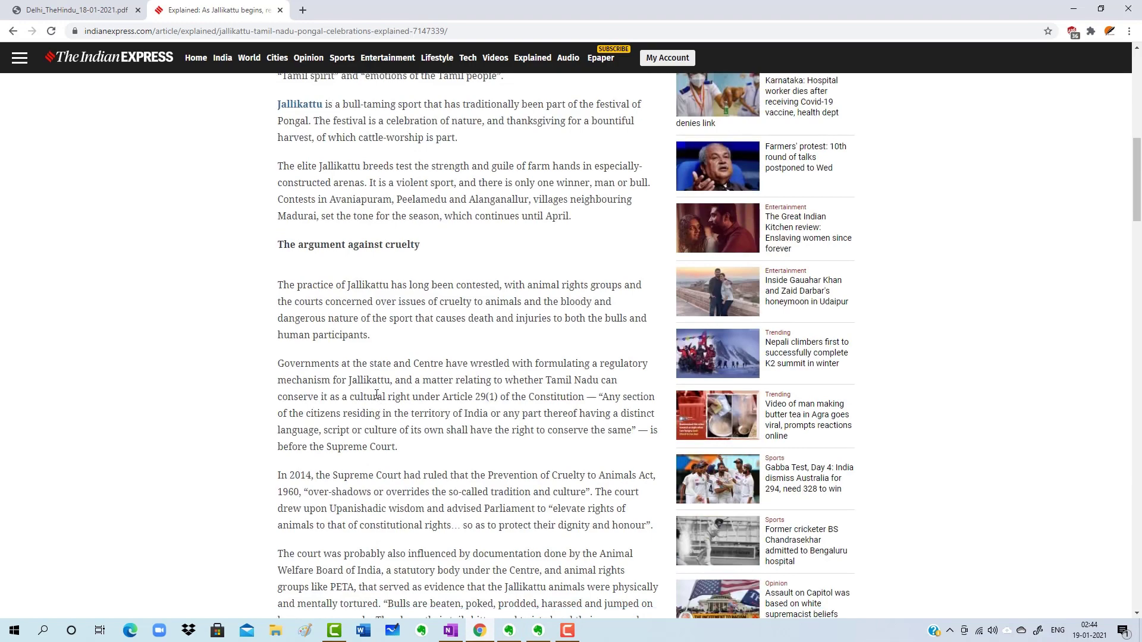
pyautogui.scroll(-3, 369, 341)
pyautogui.scroll(-5, 370, 357)
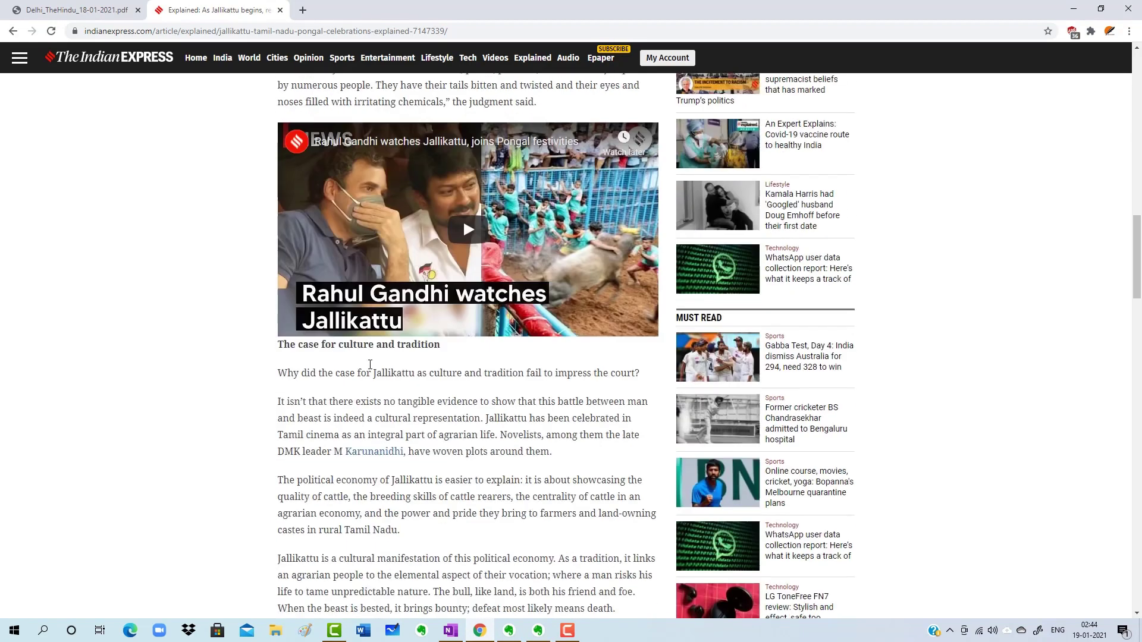
pyautogui.scroll(8, 370, 364)
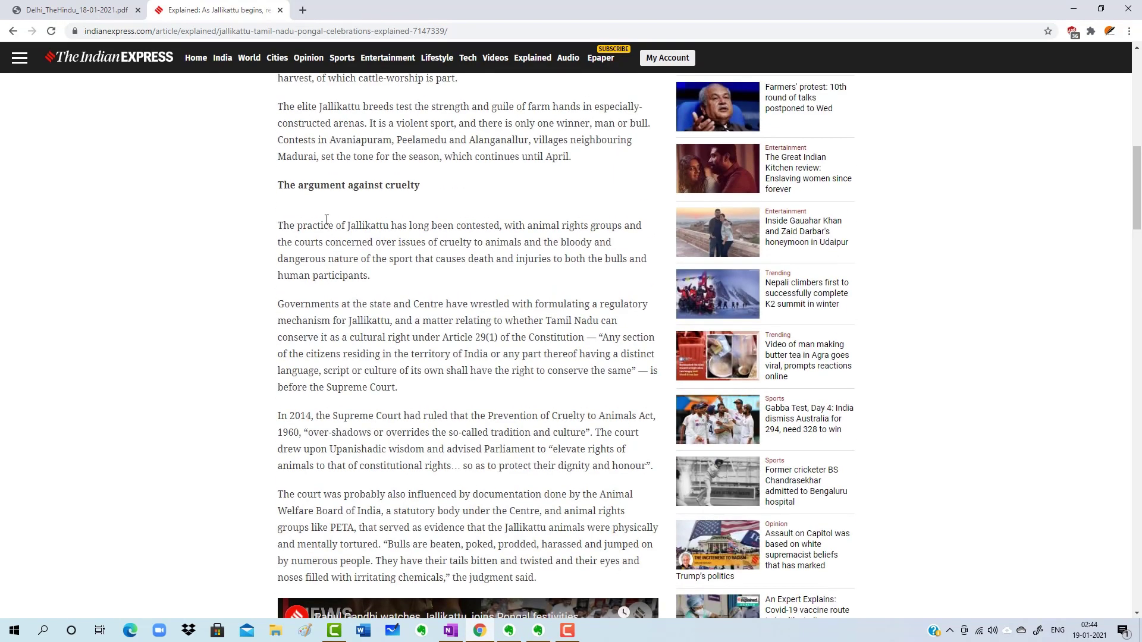
pyautogui.moveTo(307, 186); pyautogui.dragTo(424, 196)
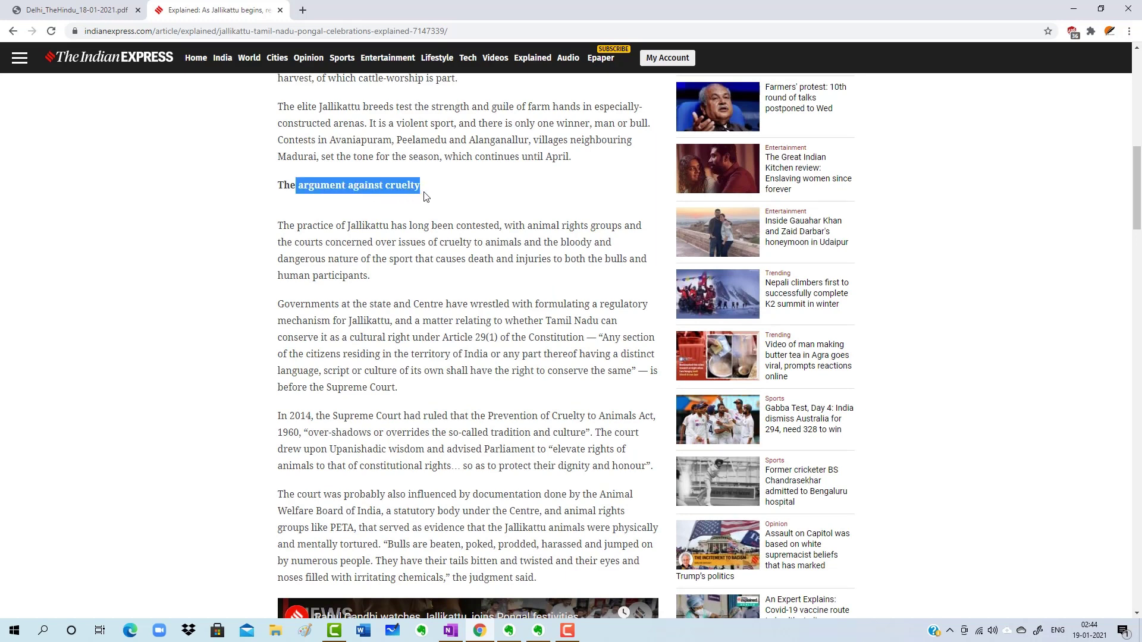
pyautogui.click(416, 336)
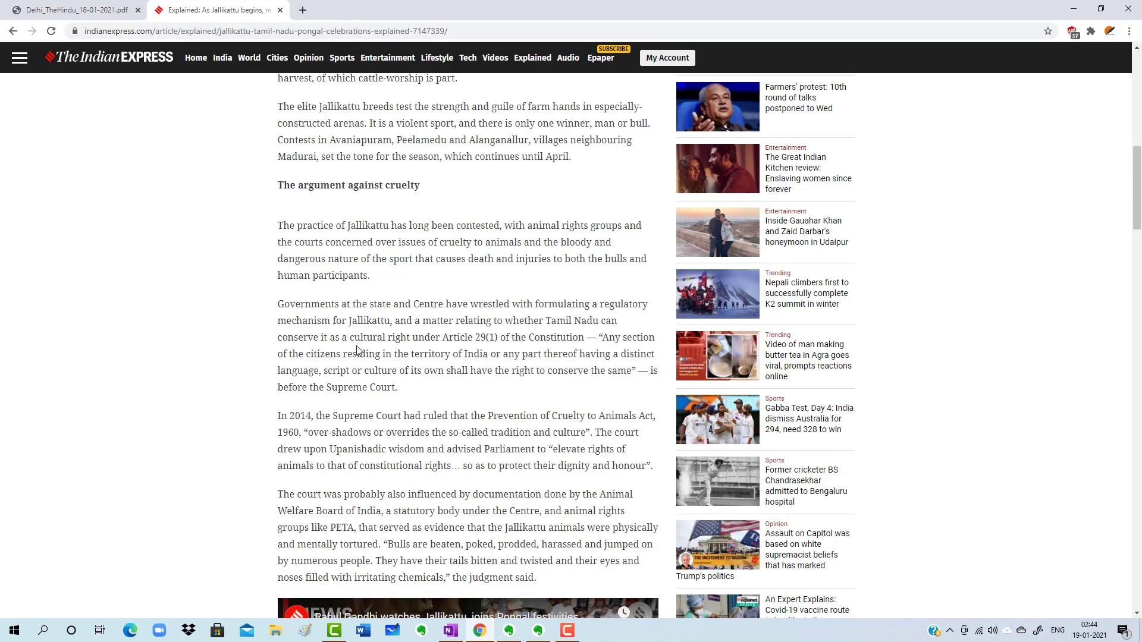
pyautogui.moveTo(354, 342); pyautogui.dragTo(501, 350)
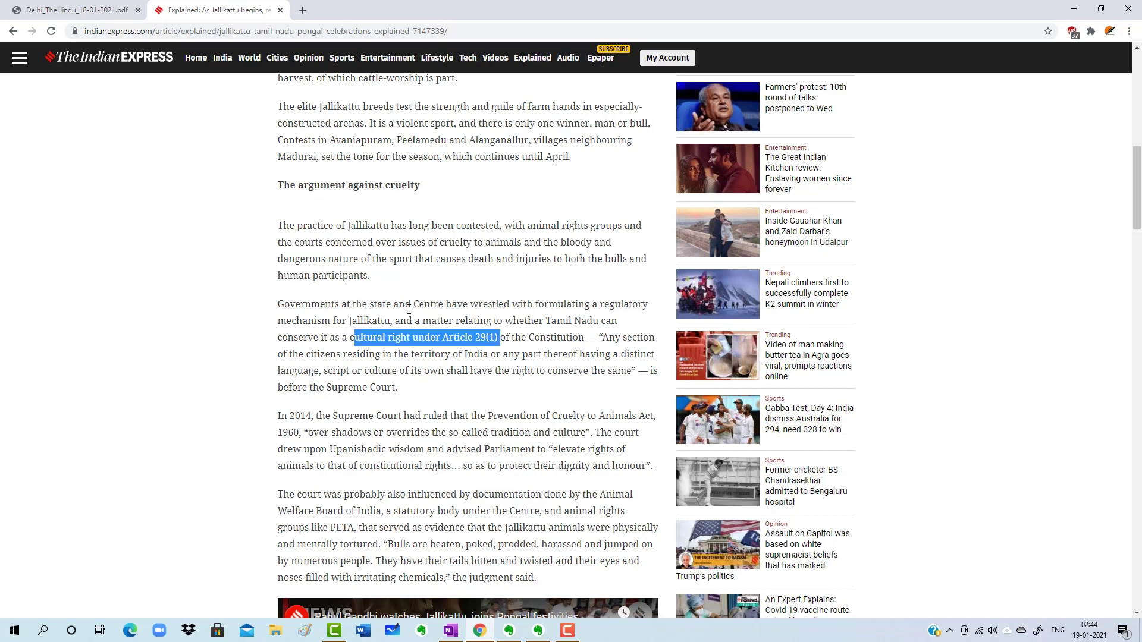
# Leave the Indian Express article in Chrome, return to the "jallikattu festival" search results and open the Wikipedia page on Jallikattu
pyautogui.moveTo(289, 226); pyautogui.dragTo(393, 271)
pyautogui.scroll(-4, 418, 405)
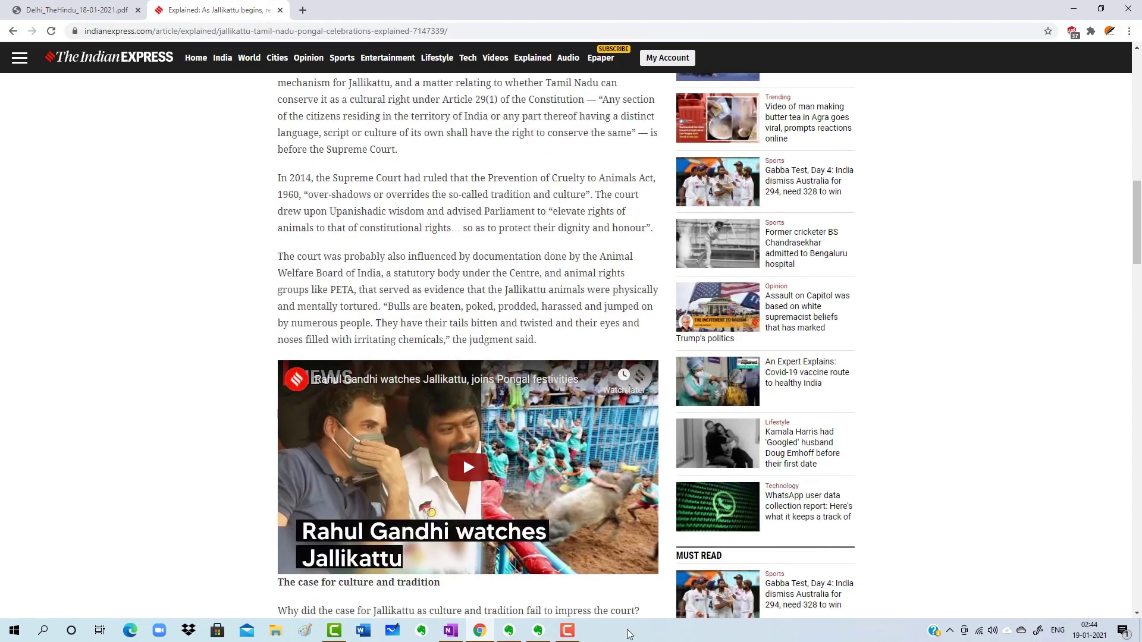
pyautogui.click(516, 632)
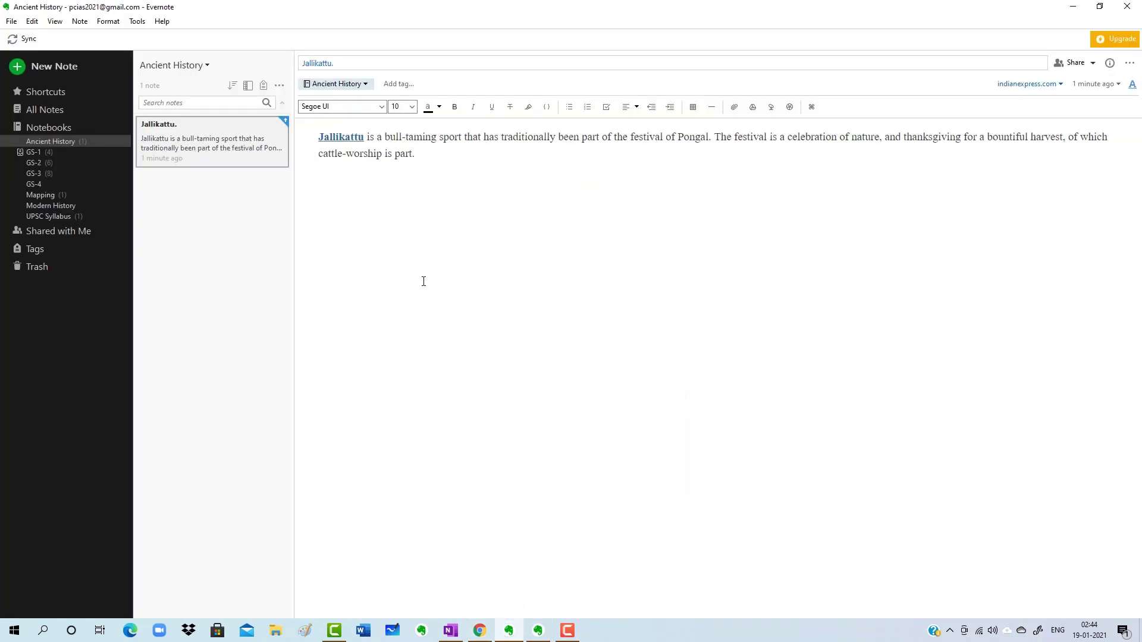
pyautogui.click(480, 631)
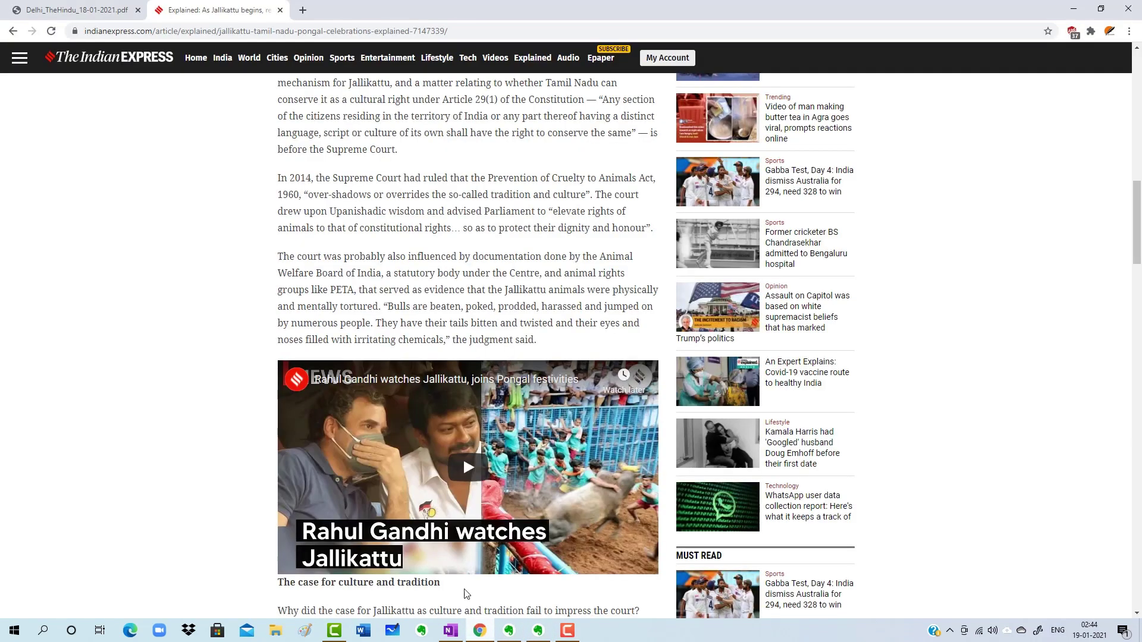
pyautogui.click(11, 31)
pyautogui.click(11, 31)
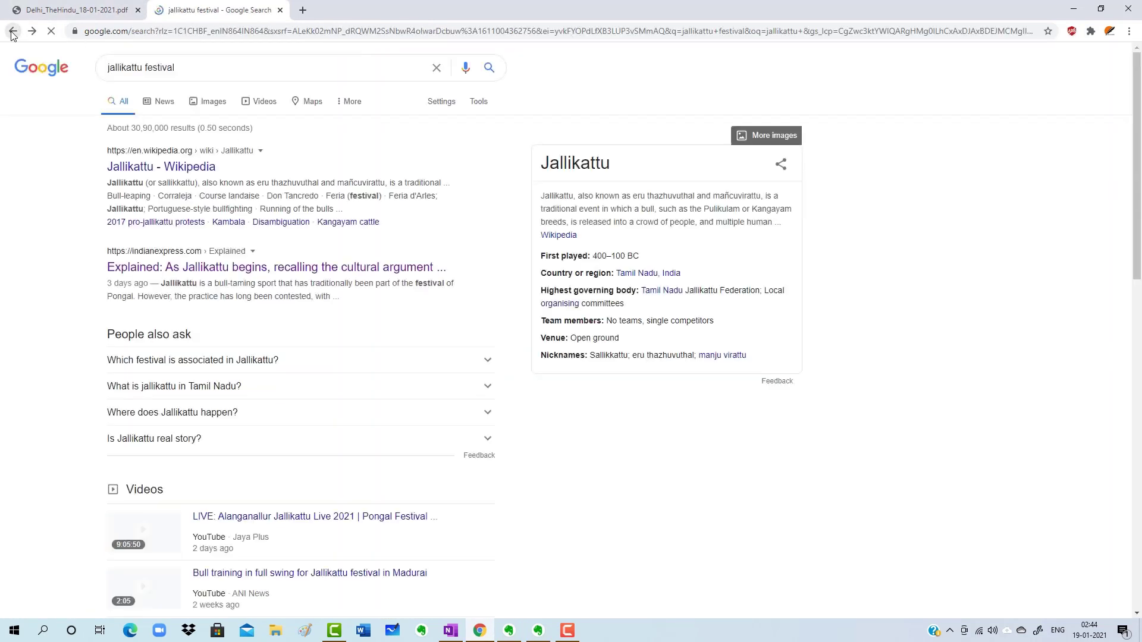
pyautogui.click(156, 170)
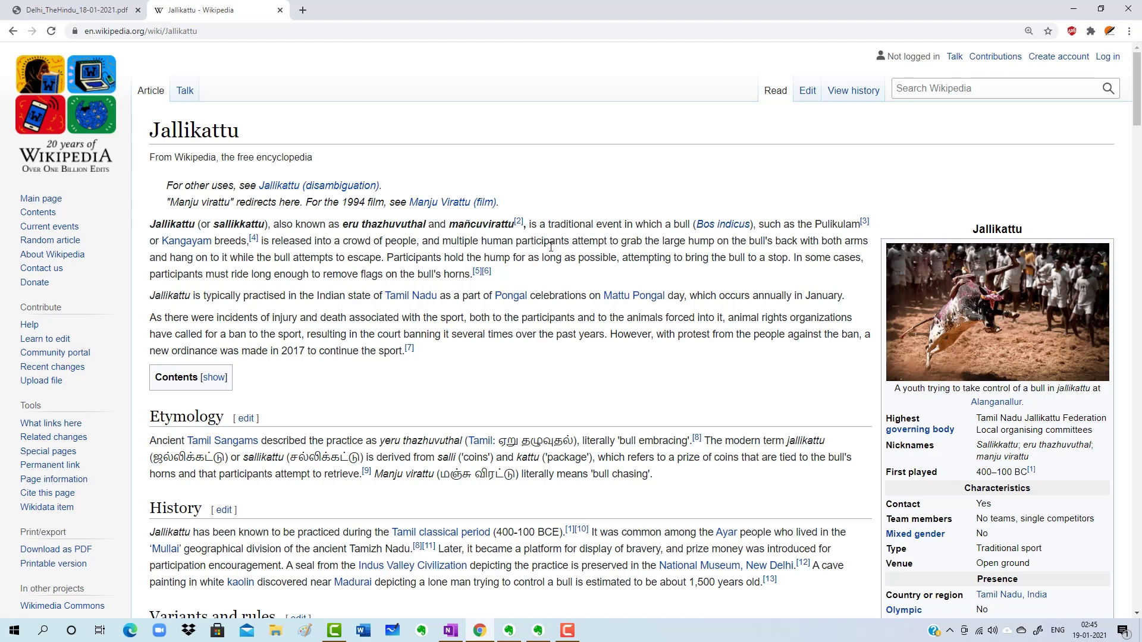
# Mark how participants grab the bull's hump, and copy the sentence about Jallikattu being practised in Tamil Nadu on Mattu Pongal day
pyautogui.moveTo(573, 245); pyautogui.dragTo(803, 246)
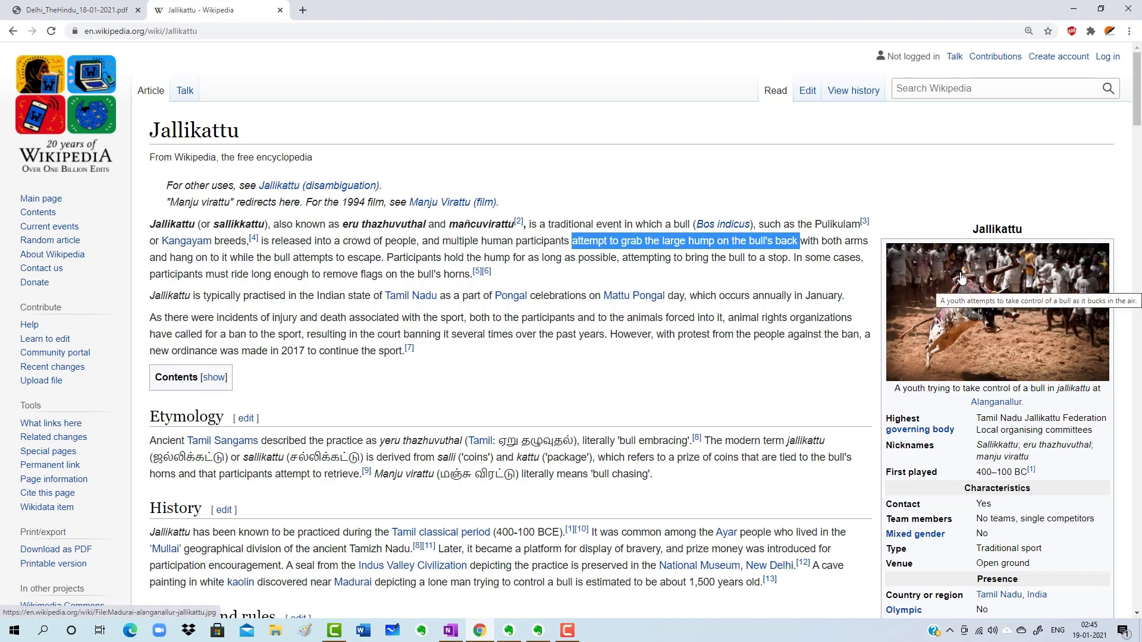
pyautogui.click(139, 301)
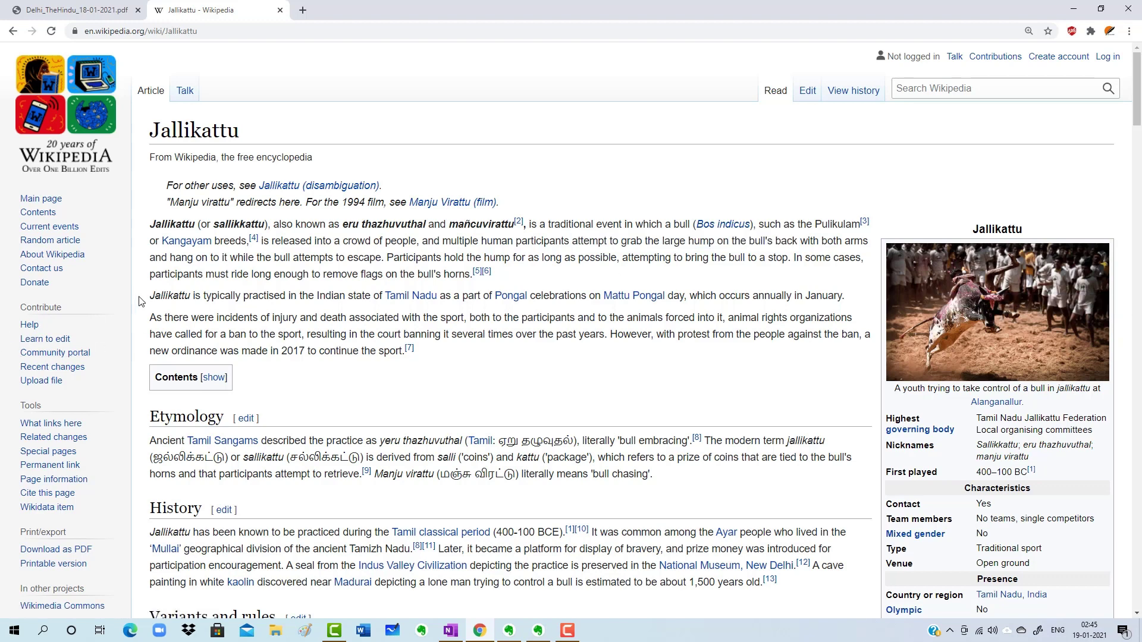
pyautogui.moveTo(140, 301); pyautogui.dragTo(849, 297)
pyautogui.hotkey('ctrl', 'c')
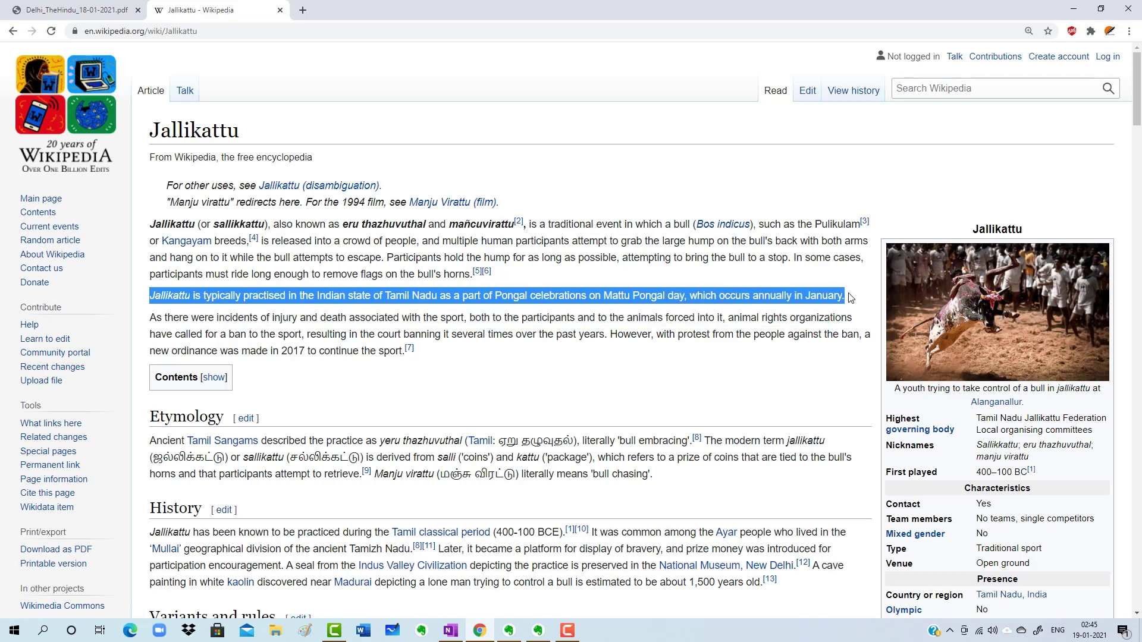
pyautogui.click(549, 382)
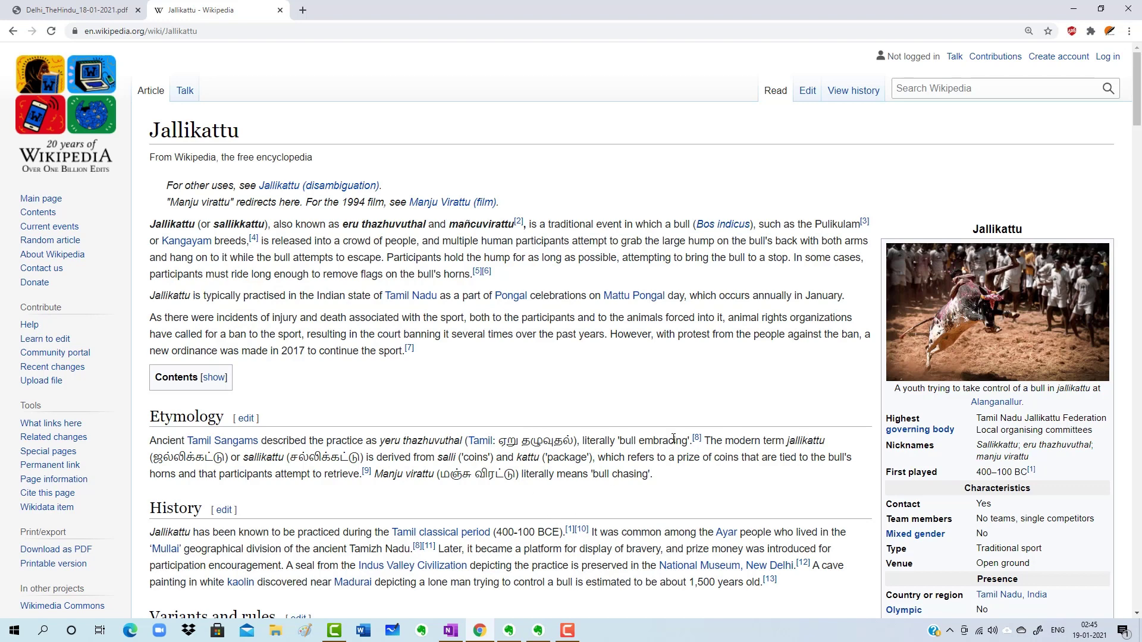
pyautogui.scroll(-1, 330, 431)
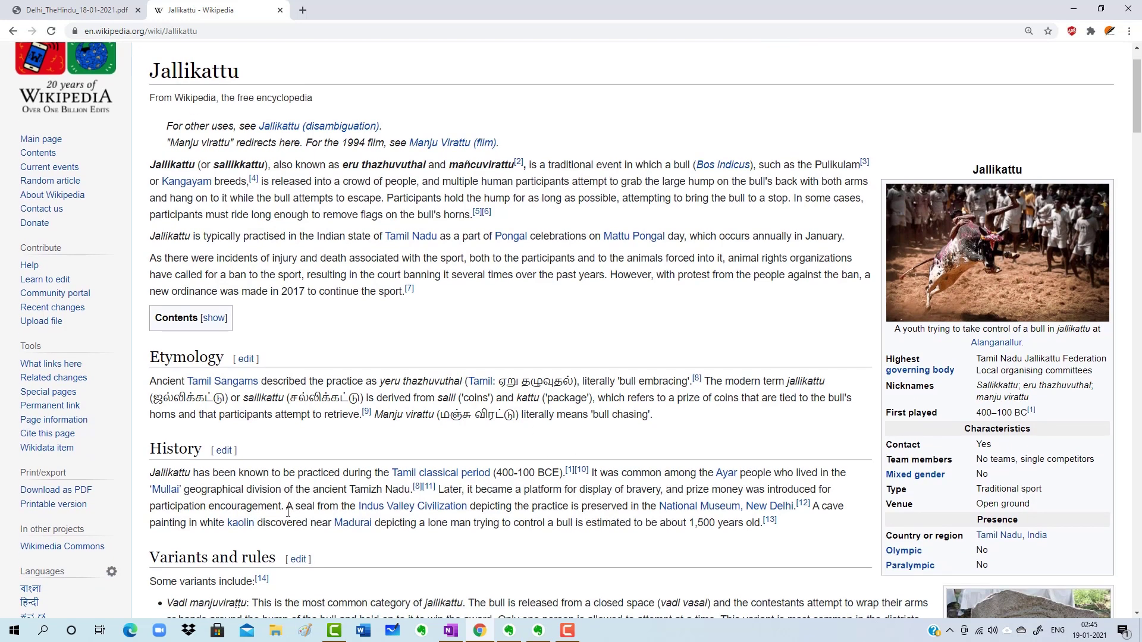
# Switch to Evernote, paste the copied sentence as a bullet below the Jallikattu paragraph and set its font size to 16
pyautogui.click(509, 632)
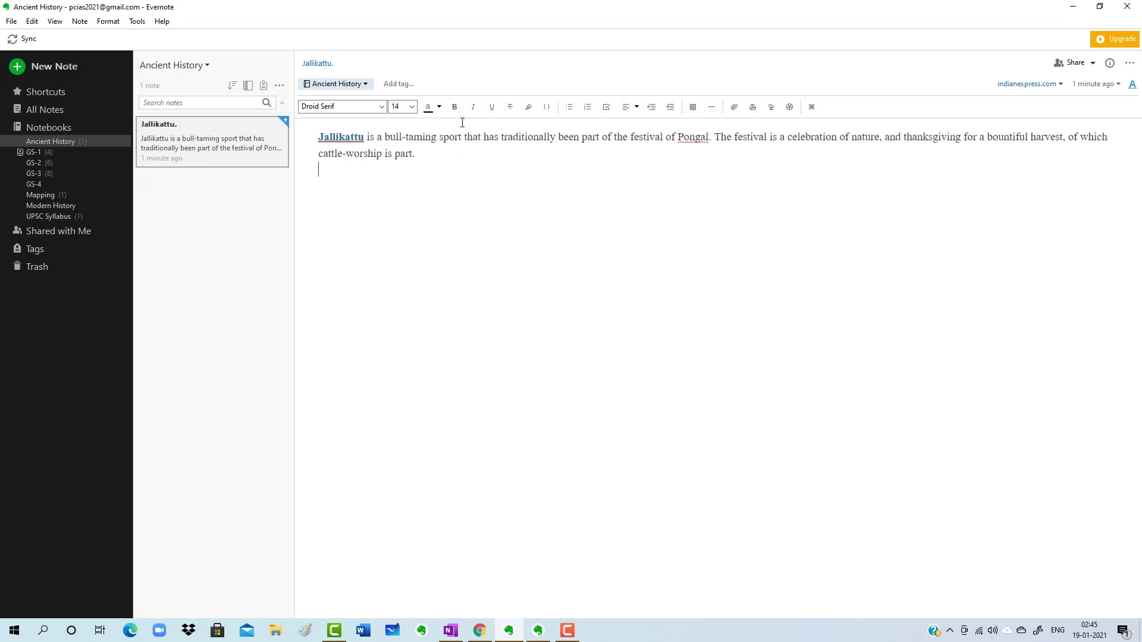
pyautogui.click(569, 107)
pyautogui.hotkey('ctrl', 'v')
pyautogui.moveTo(899, 170); pyautogui.dragTo(343, 169)
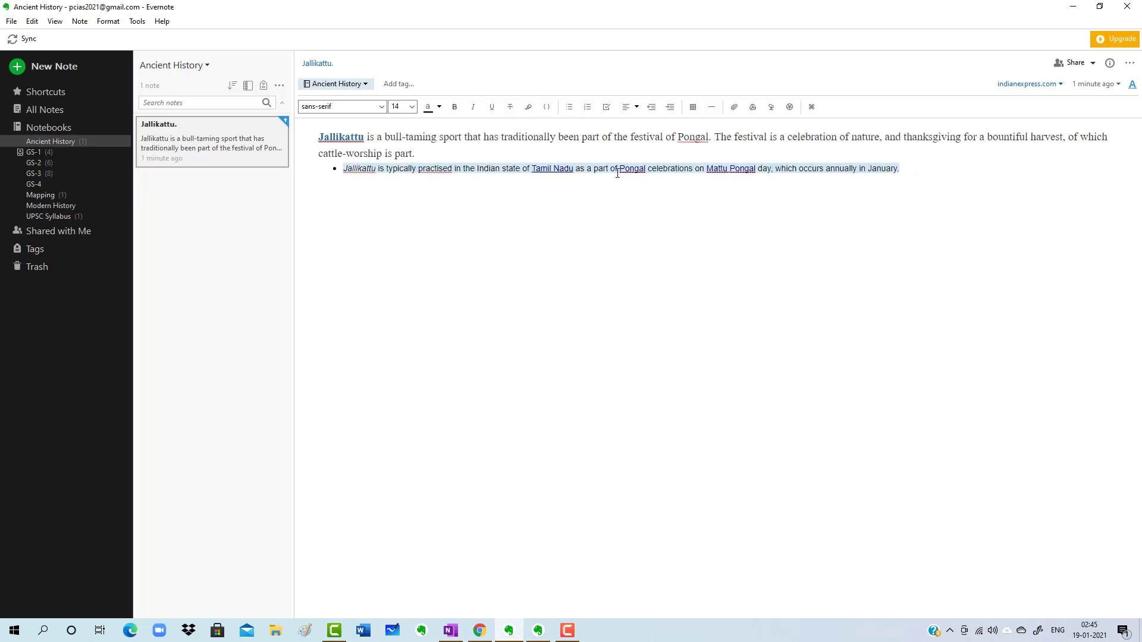
pyautogui.click(410, 107)
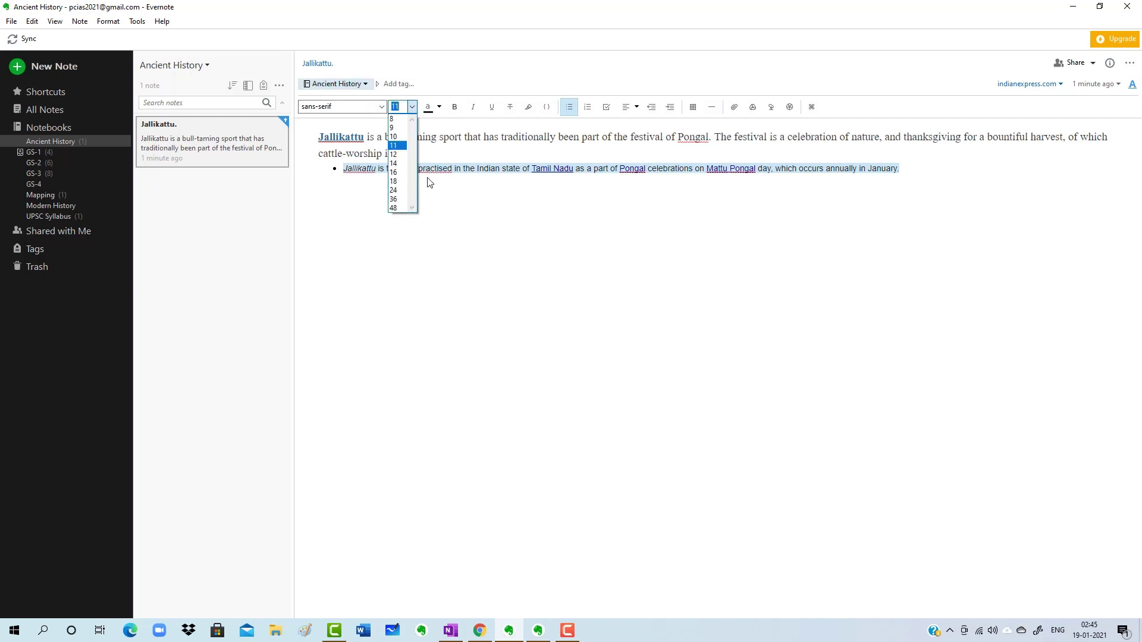
pyautogui.click(398, 173)
pyautogui.click(614, 214)
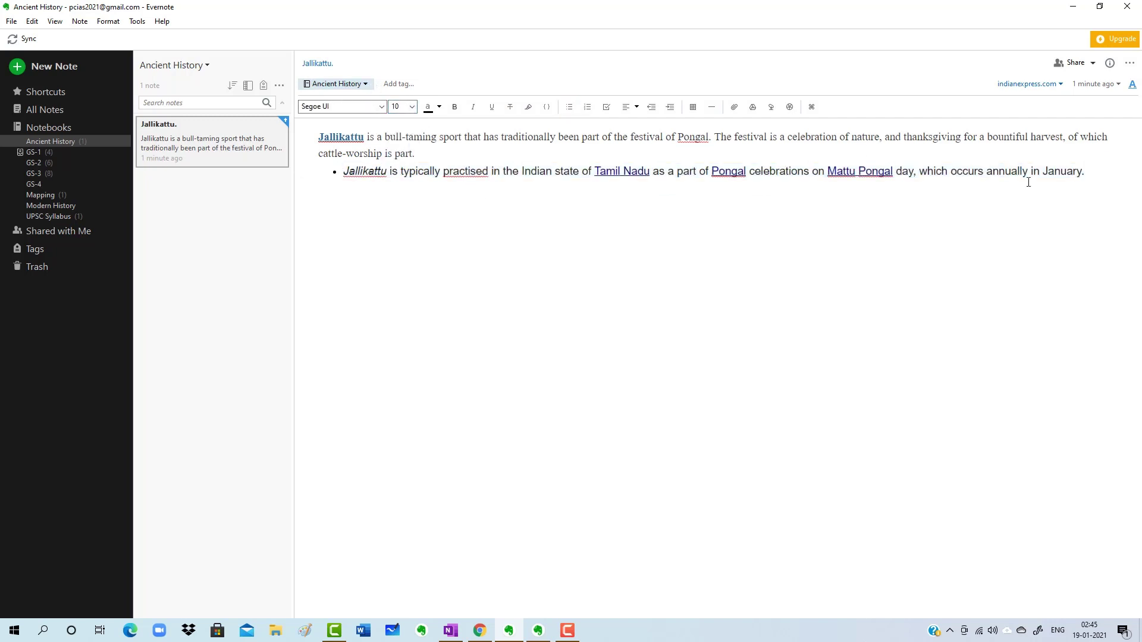
# Add a second bullet containing the sentence about the Indus Valley Civilization seal, copied from the Wikipedia page in Chrome
pyautogui.press('Return')
pyautogui.click(487, 634)
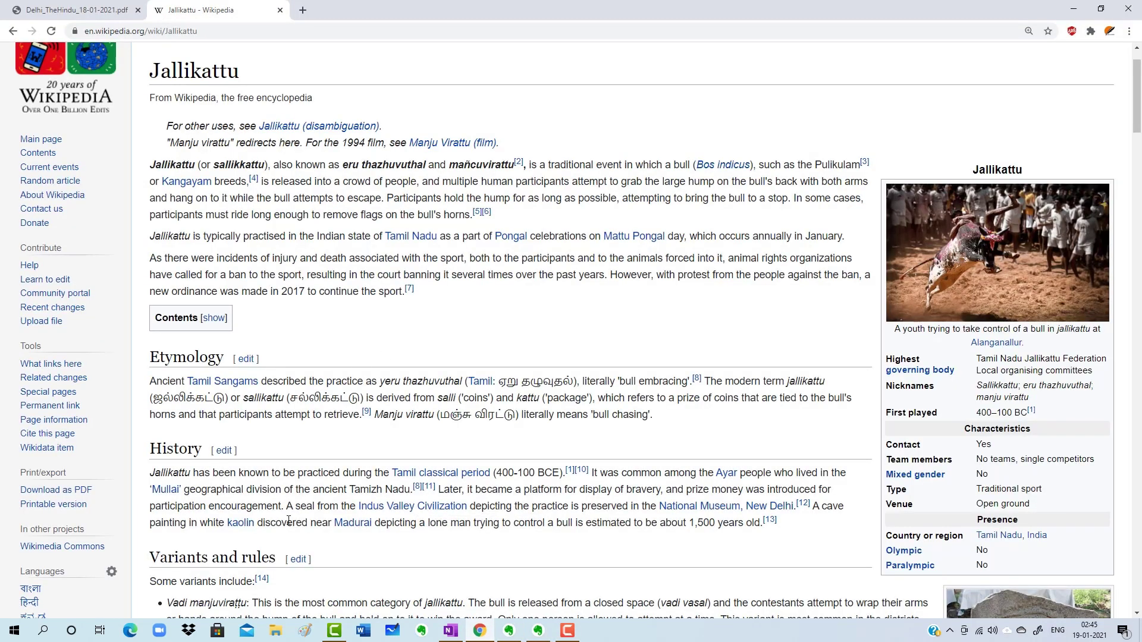
pyautogui.moveTo(287, 506); pyautogui.dragTo(797, 518)
pyautogui.hotkey('ctrl', 'c')
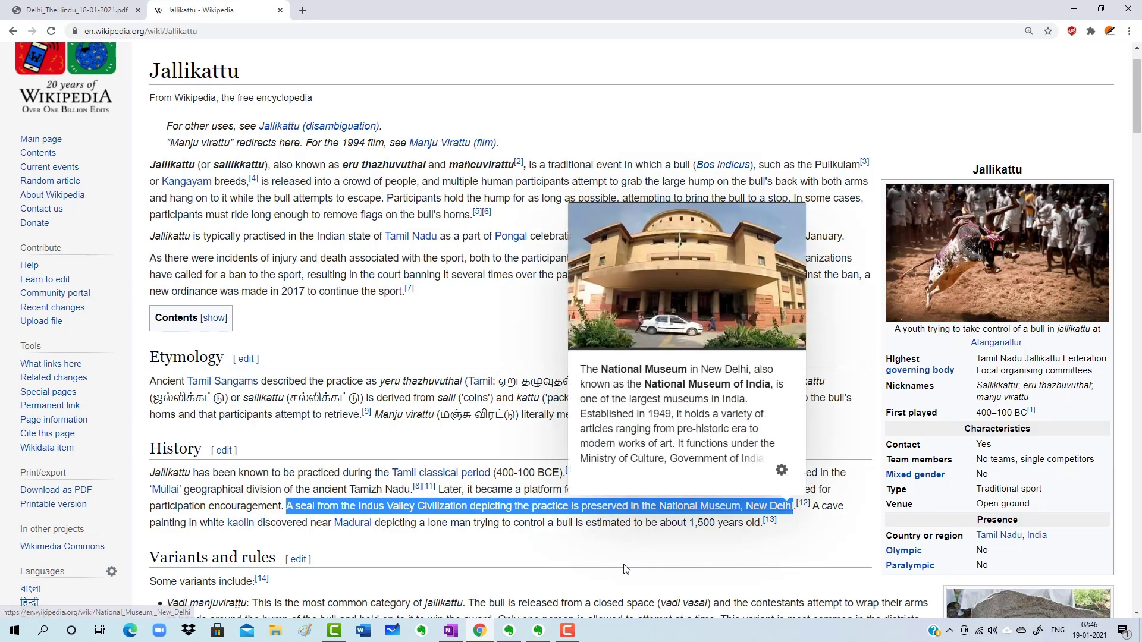
pyautogui.click(510, 631)
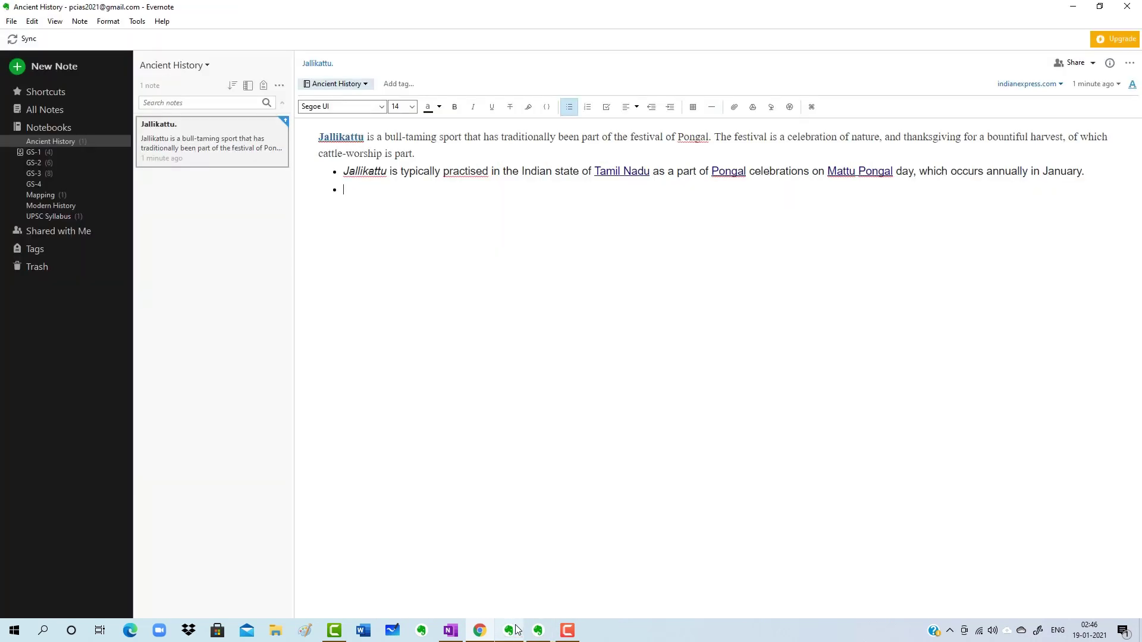
pyautogui.hotkey('ctrl', 'v')
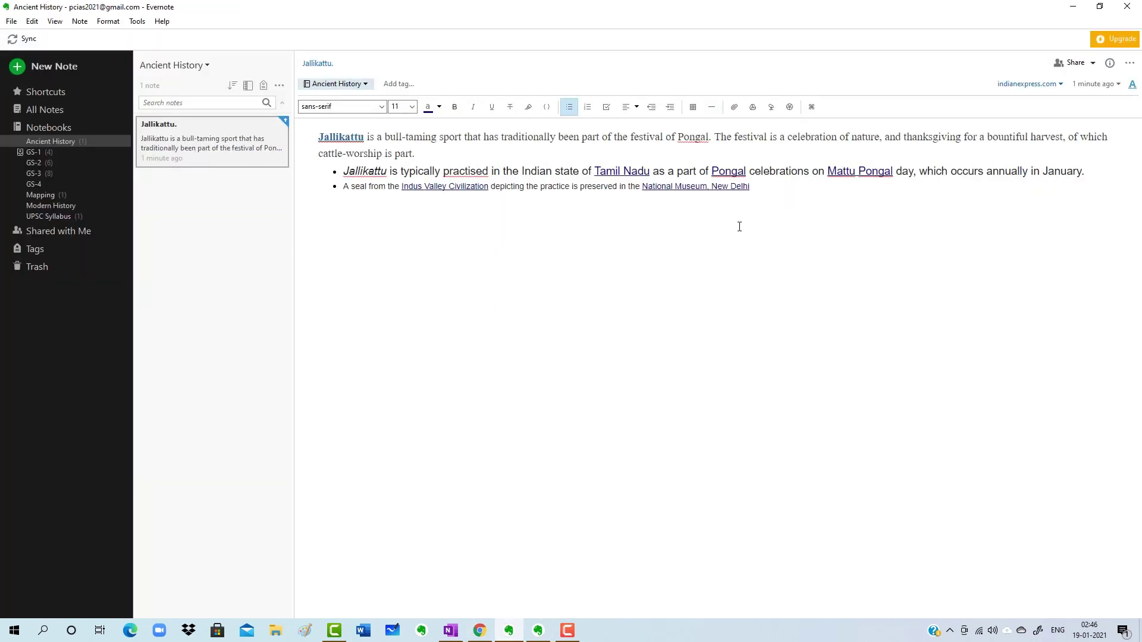
# Set the font size of the Indus Valley Civilization seal bullet to 16
pyautogui.moveTo(760, 193); pyautogui.dragTo(343, 171)
pyautogui.moveTo(751, 187); pyautogui.dragTo(336, 189)
pyautogui.click(396, 106)
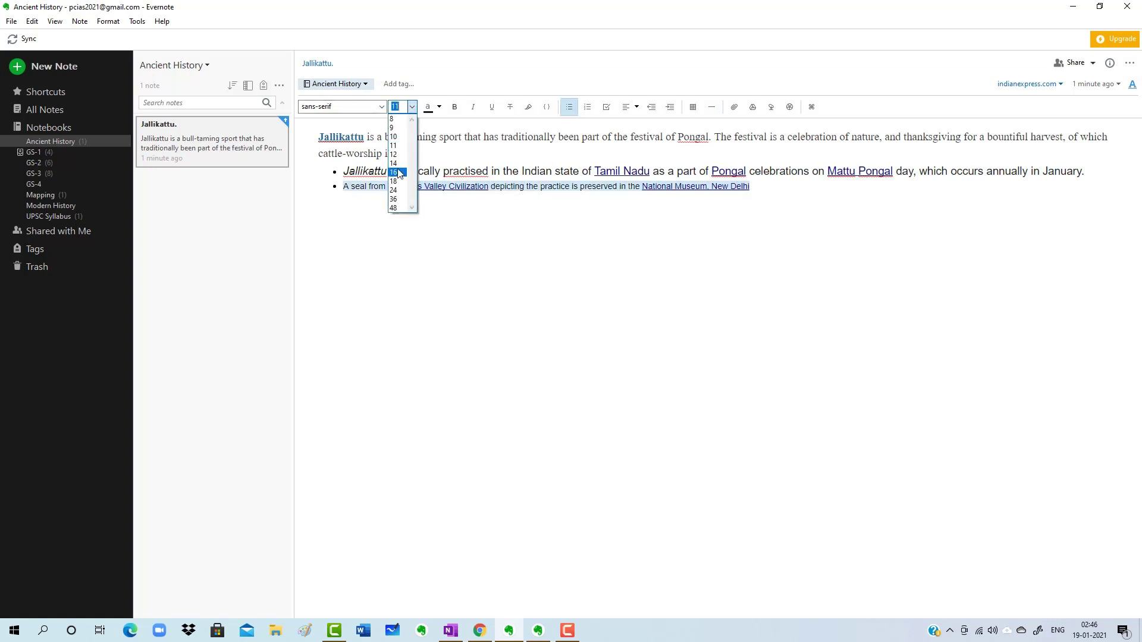
pyautogui.click(396, 170)
pyautogui.click(942, 261)
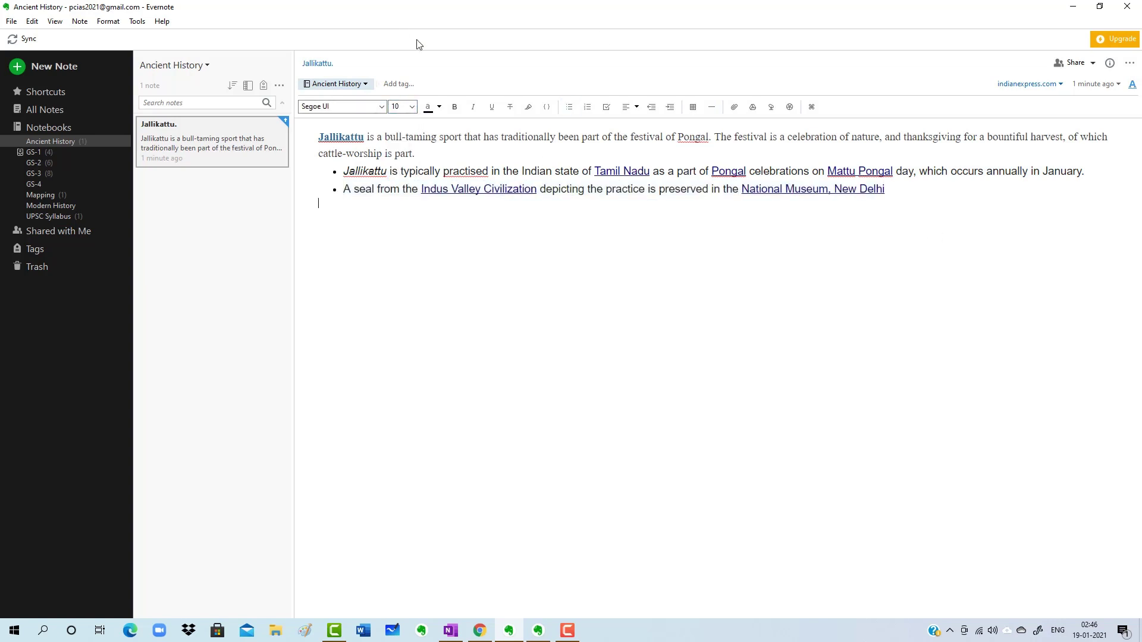
# Copy the bull-taming photo from the Wikipedia page in Chrome, paste it below the bullets in the Evernote note and preview it
pyautogui.click(479, 631)
pyautogui.scroll(1, 907, 427)
pyautogui.rightClick(957, 353)
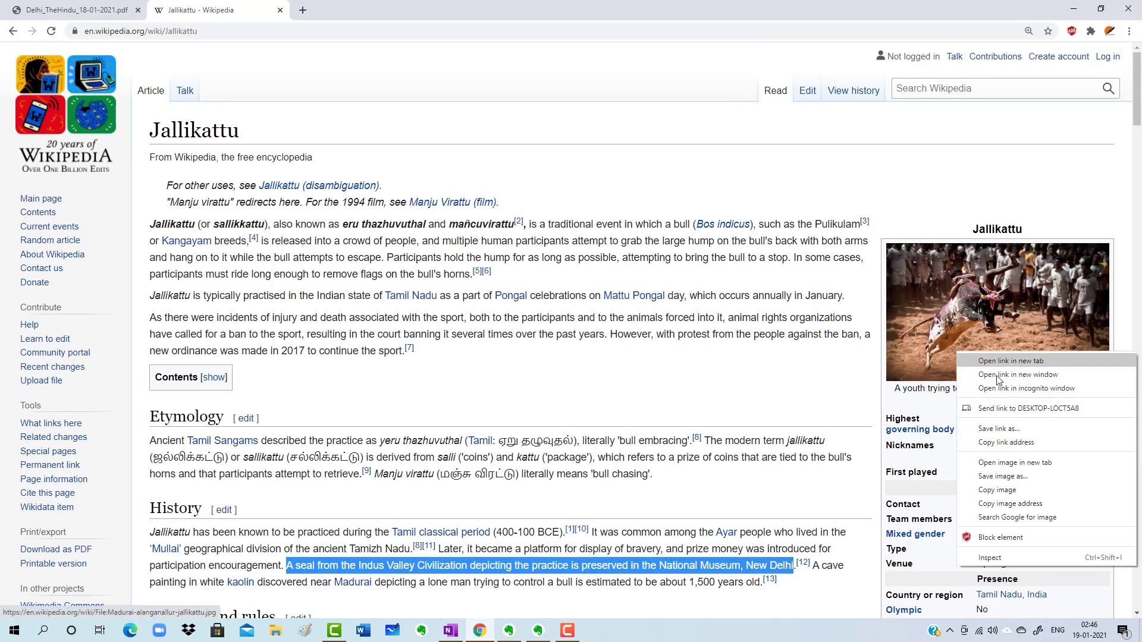
pyautogui.click(991, 489)
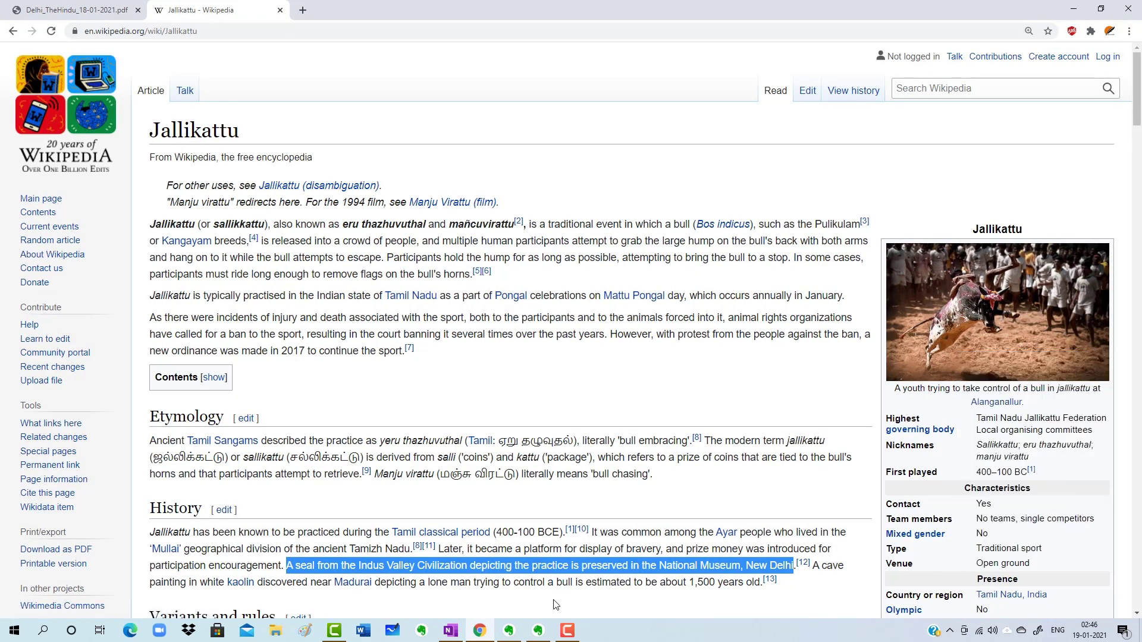
pyautogui.click(508, 630)
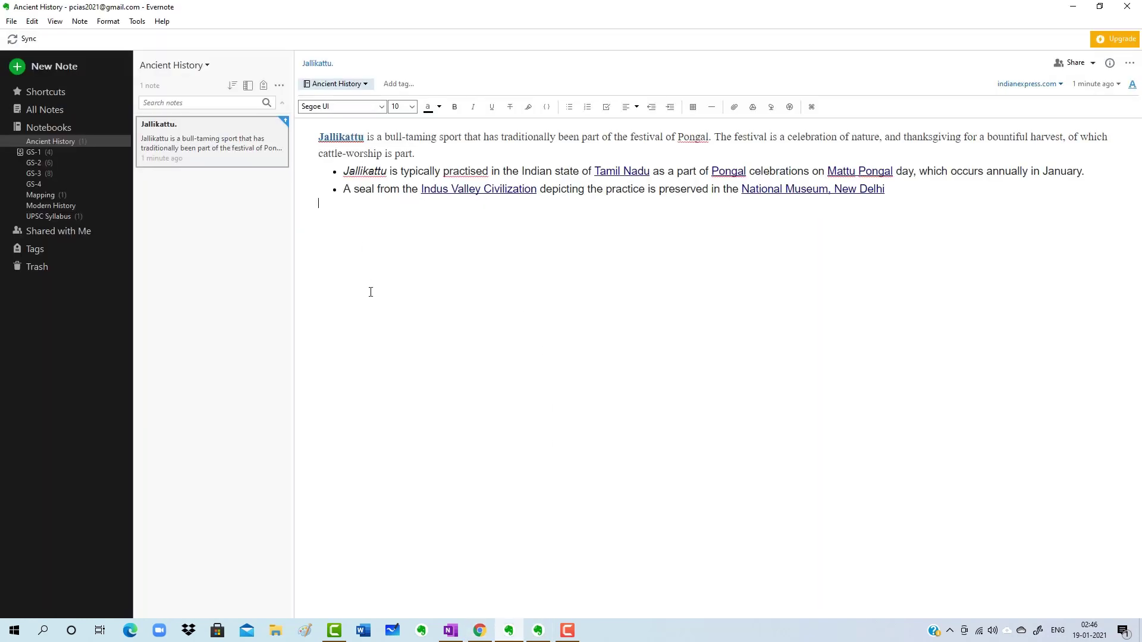
pyautogui.hotkey('ctrl', 'v')
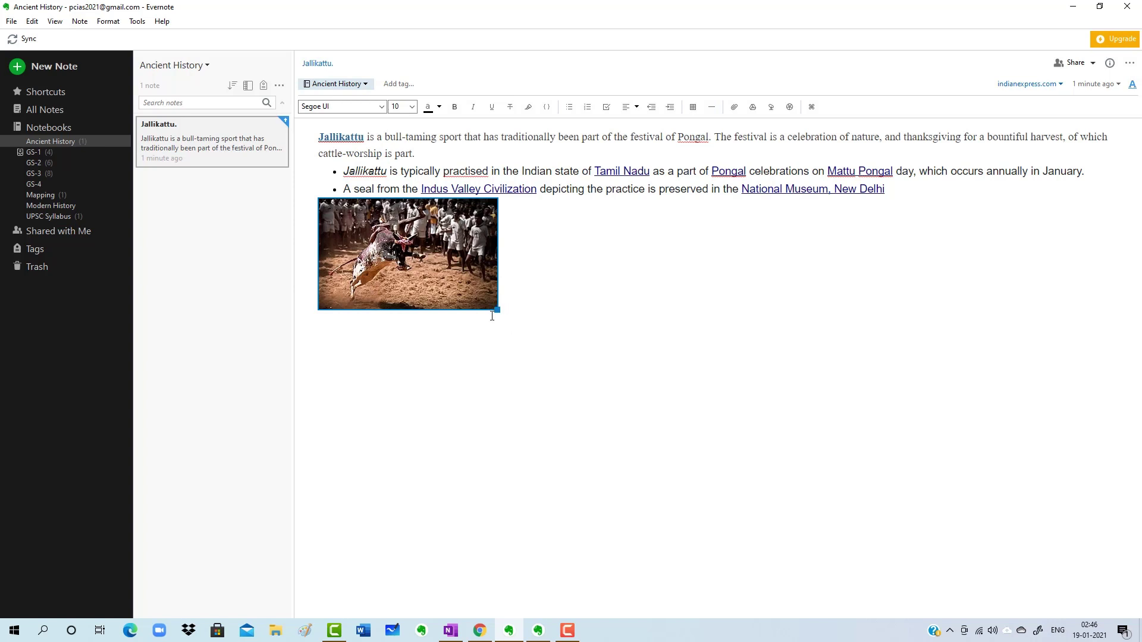
pyautogui.doubleClick(451, 268)
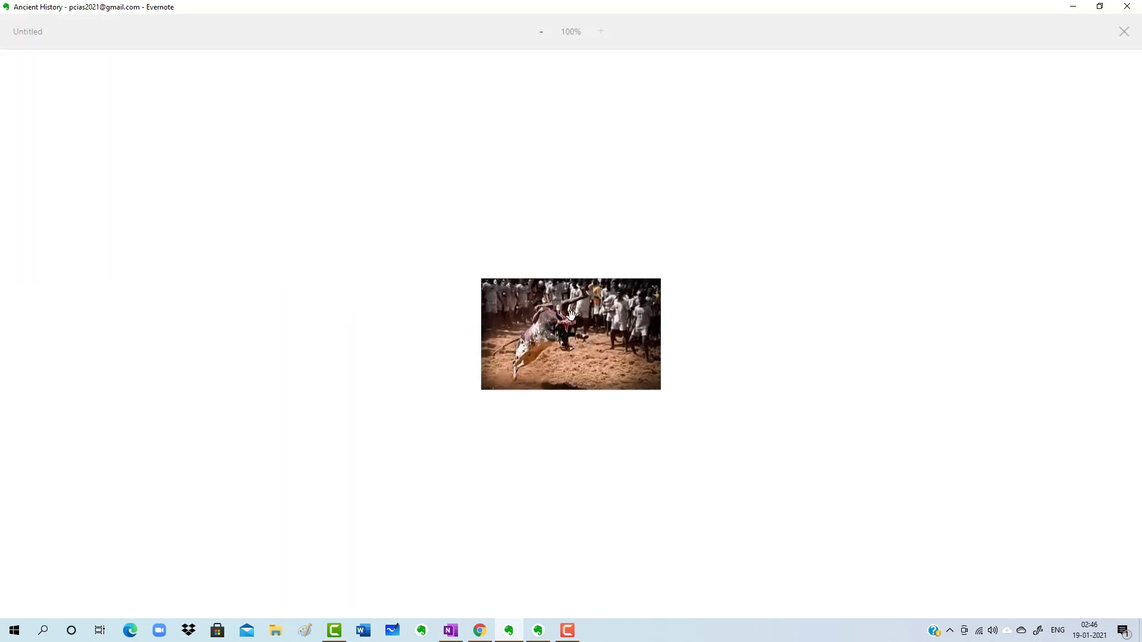
pyautogui.press('Escape')
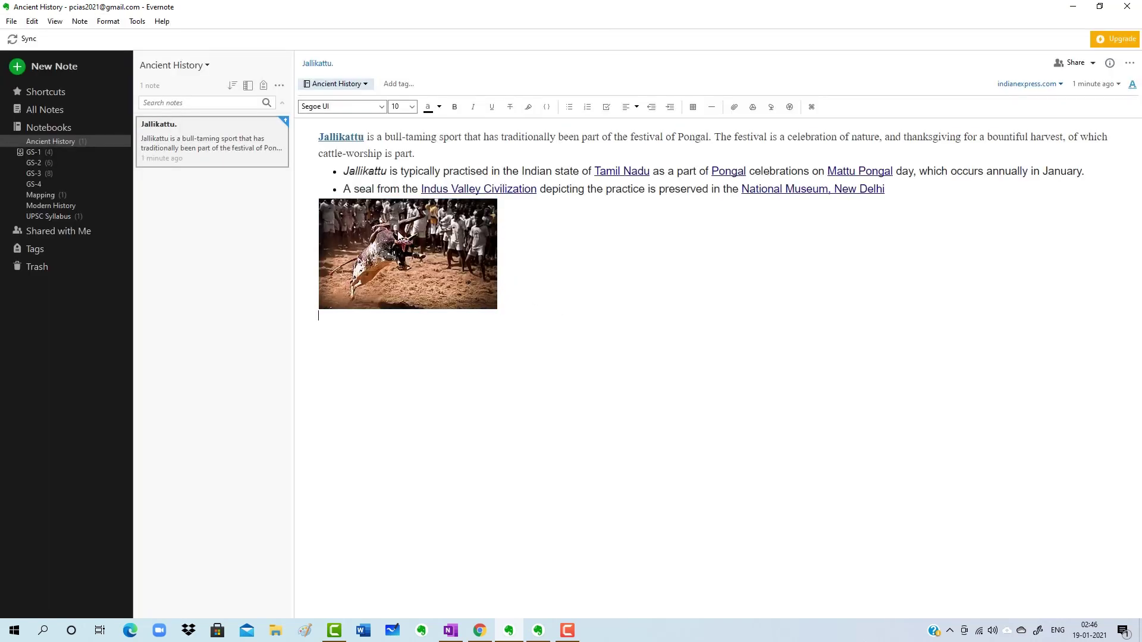
# Show the list of all notes and open the Jallikattu note from it
pyautogui.click(46, 153)
pyautogui.click(48, 111)
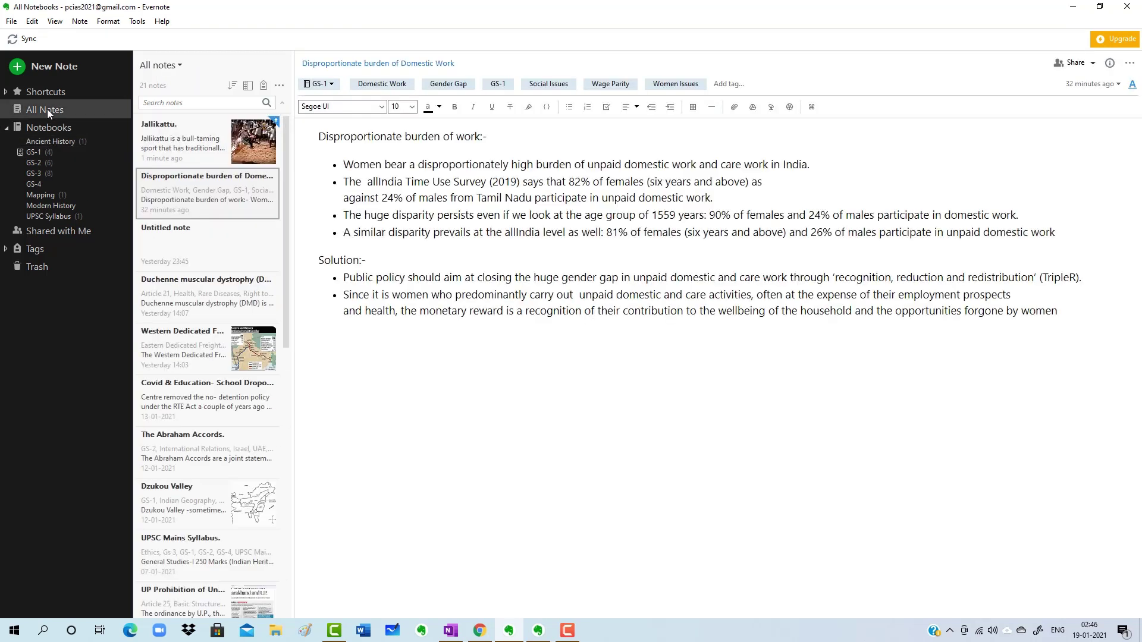
pyautogui.click(200, 143)
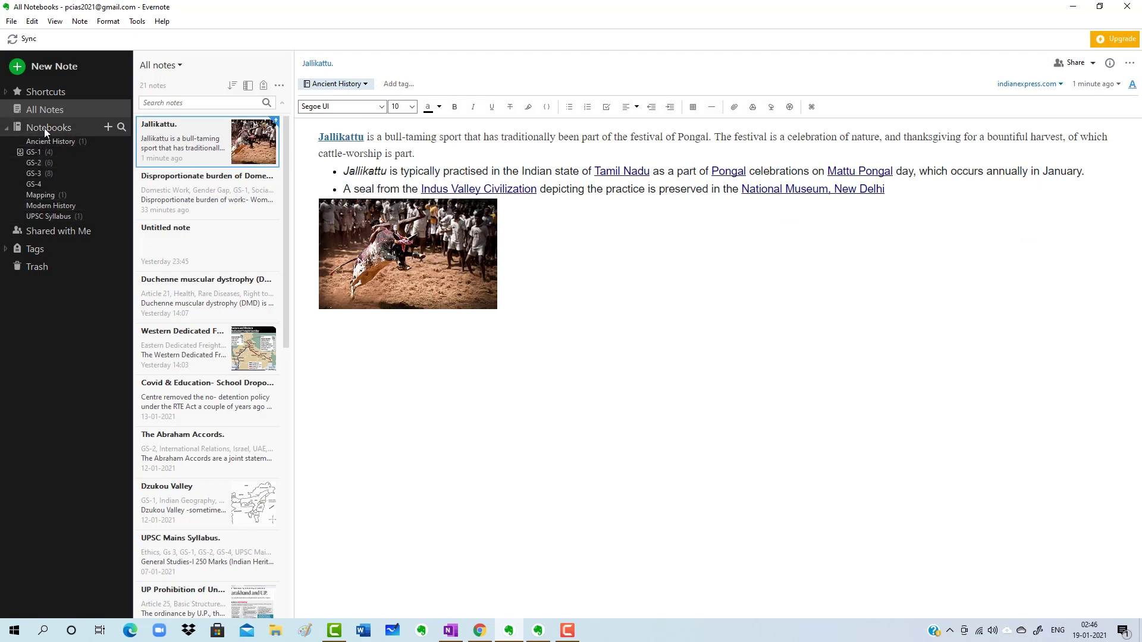
pyautogui.moveTo(44, 127)
pyautogui.mouseDown()
pyautogui.moveTo(41, 170)
pyautogui.moveTo(55, 128)
pyautogui.mouseUp()
pyautogui.click(20, 67)
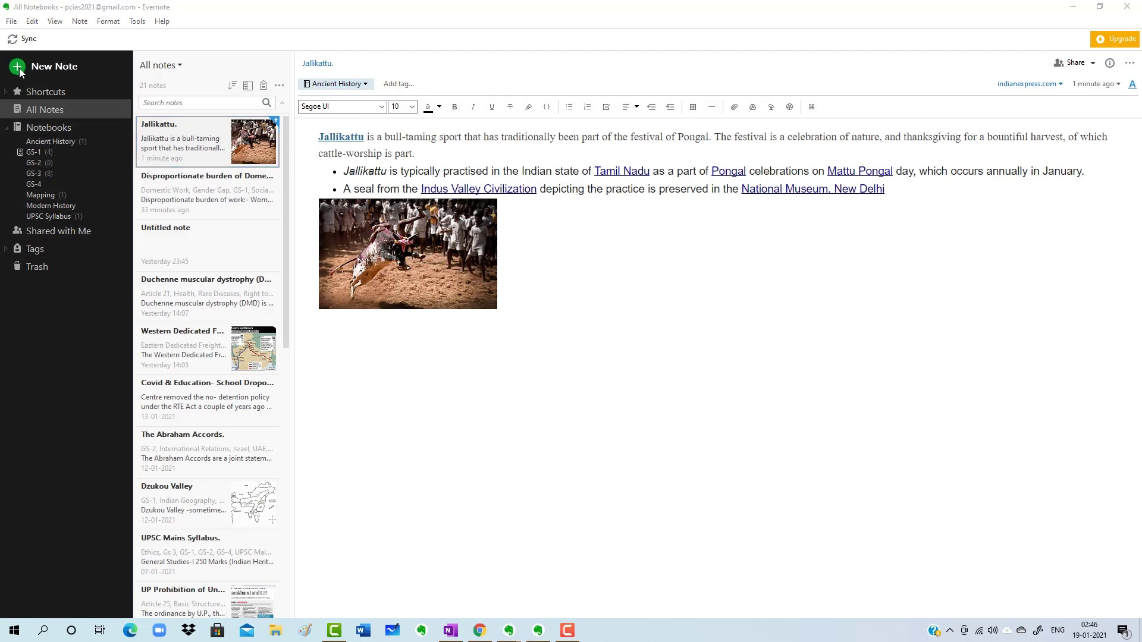
pyautogui.click(1127, 6)
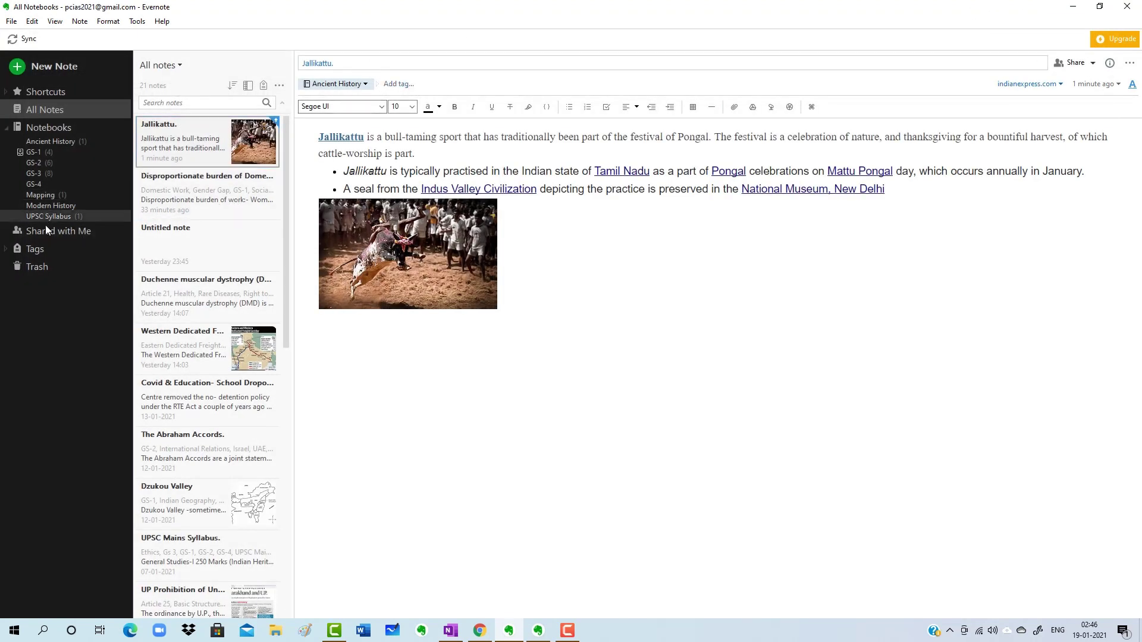
# Look through the overview of all tags and return to the Jallikattu note's empty tag field
pyautogui.click(46, 247)
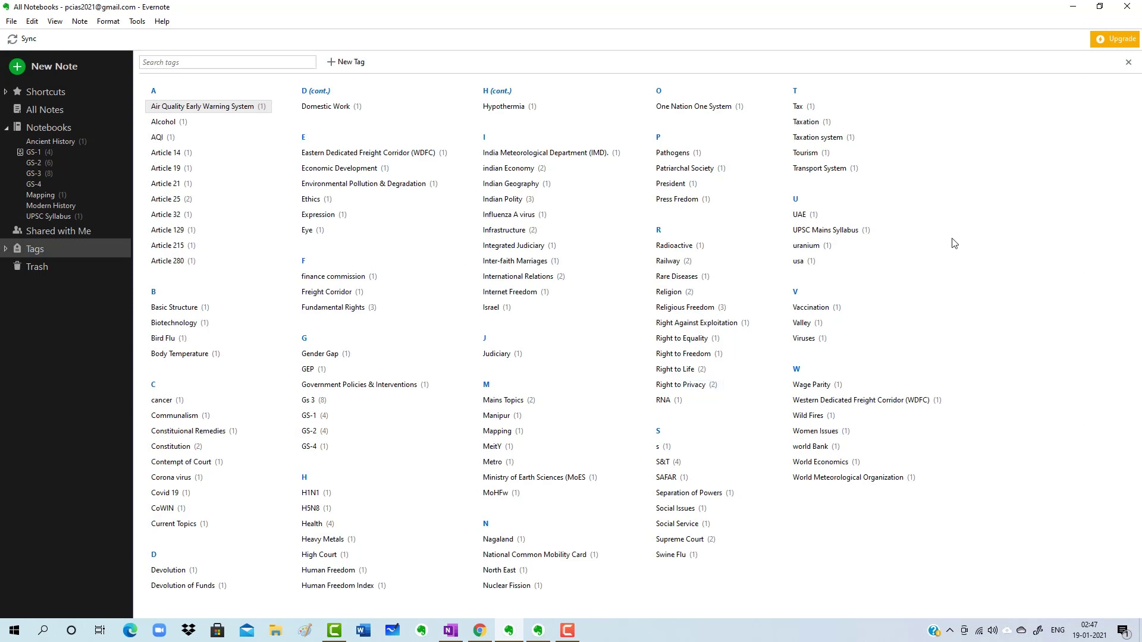
pyautogui.click(37, 115)
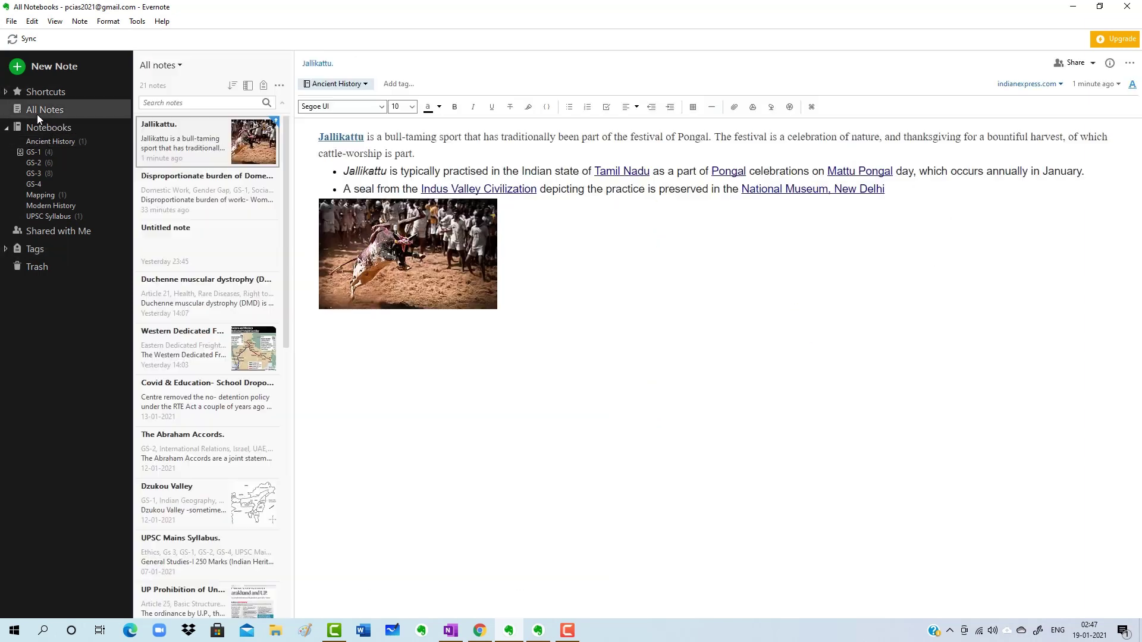
pyautogui.click(395, 84)
# Filter the notes by the Indian Polity tag and open the Human Freedom Index 2020 note
pyautogui.click(38, 247)
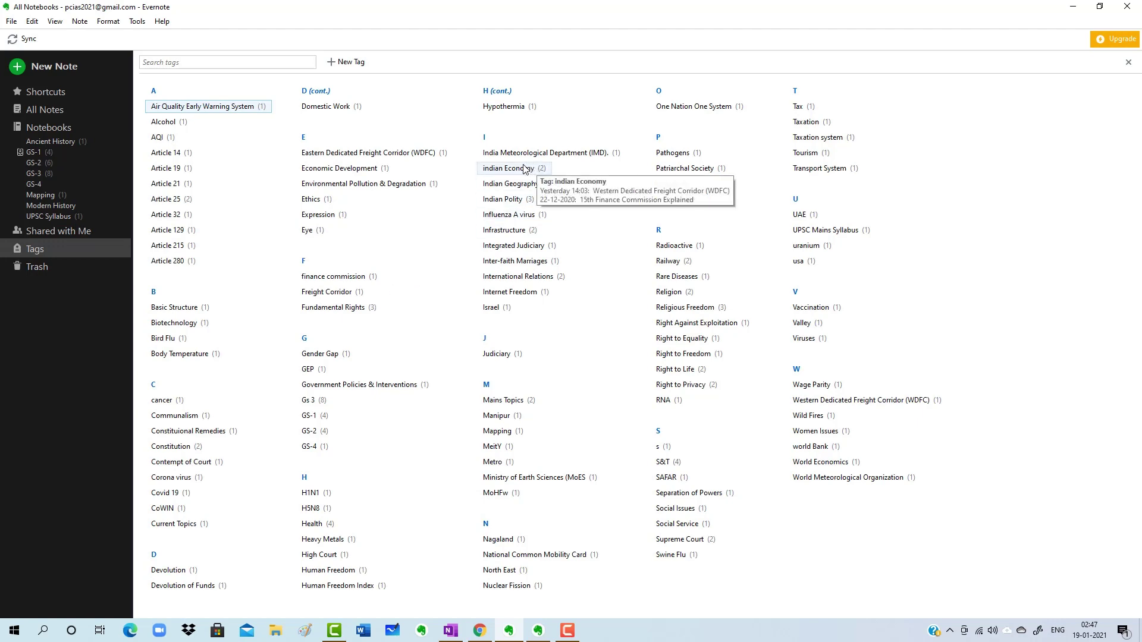
pyautogui.click(508, 202)
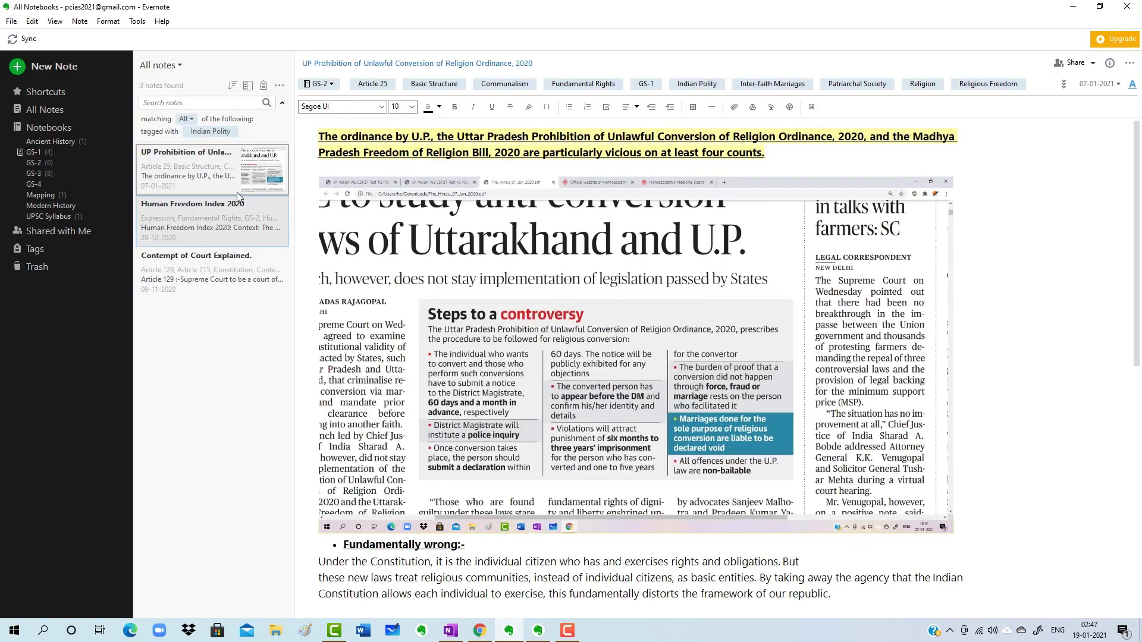
pyautogui.click(195, 229)
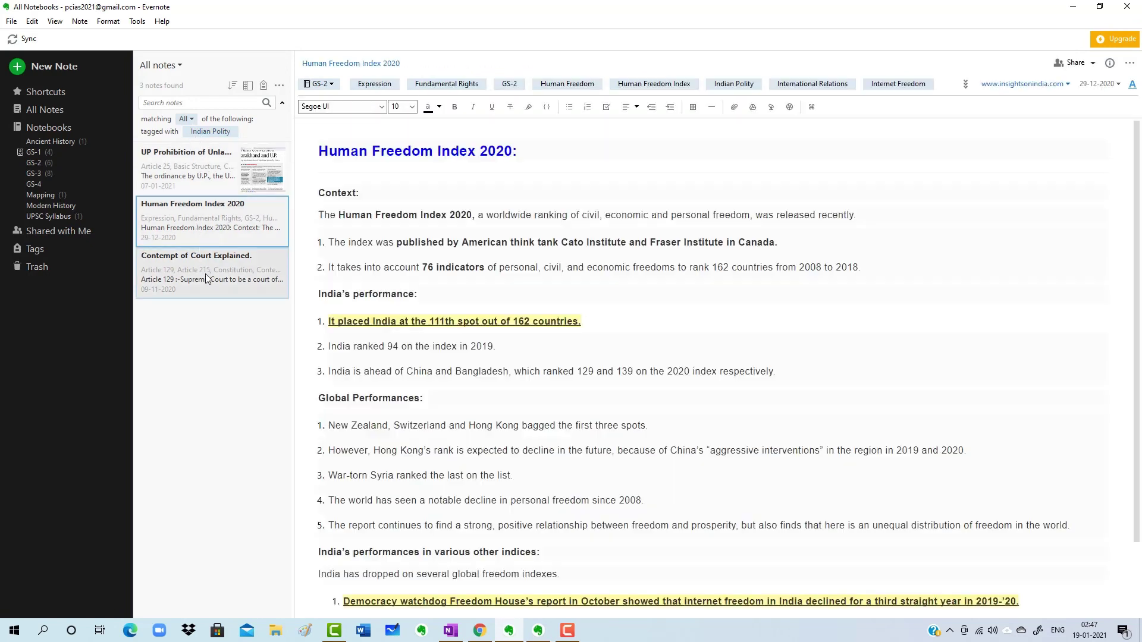
# Look through the Contempt of Court, Human Freedom Index 2020 and UP Prohibition of Unlawful Conversion notes in the filtered list
pyautogui.click(205, 274)
pyautogui.click(220, 223)
pyautogui.click(231, 175)
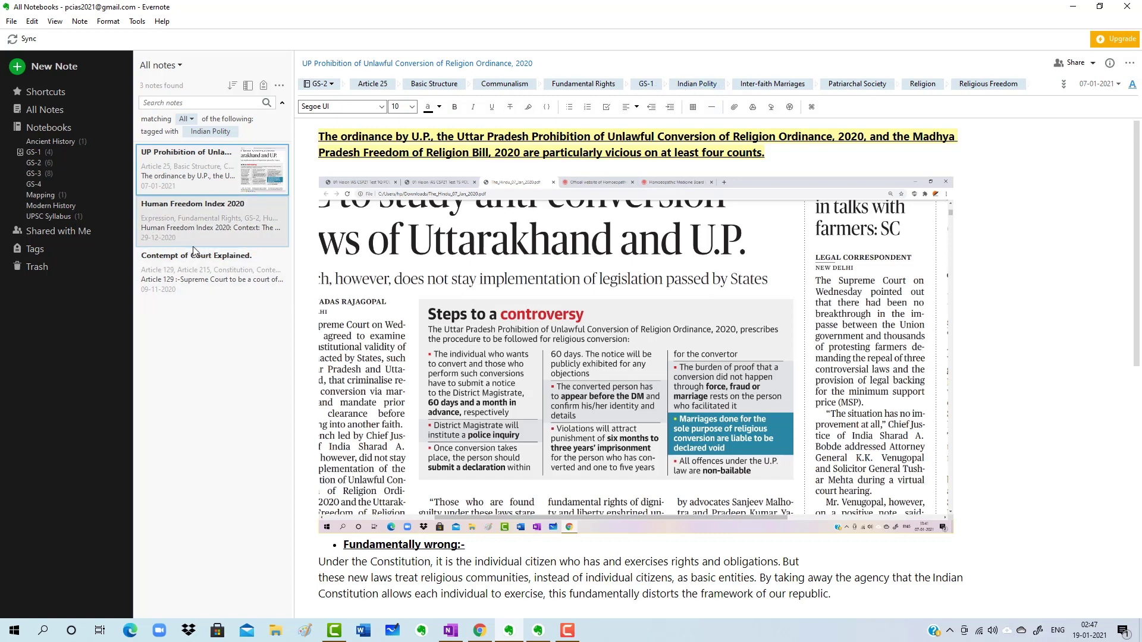
# Open the Jallikattu note in the Ancient History notebook and tag it with the existing GS-1 tag
pyautogui.click(48, 141)
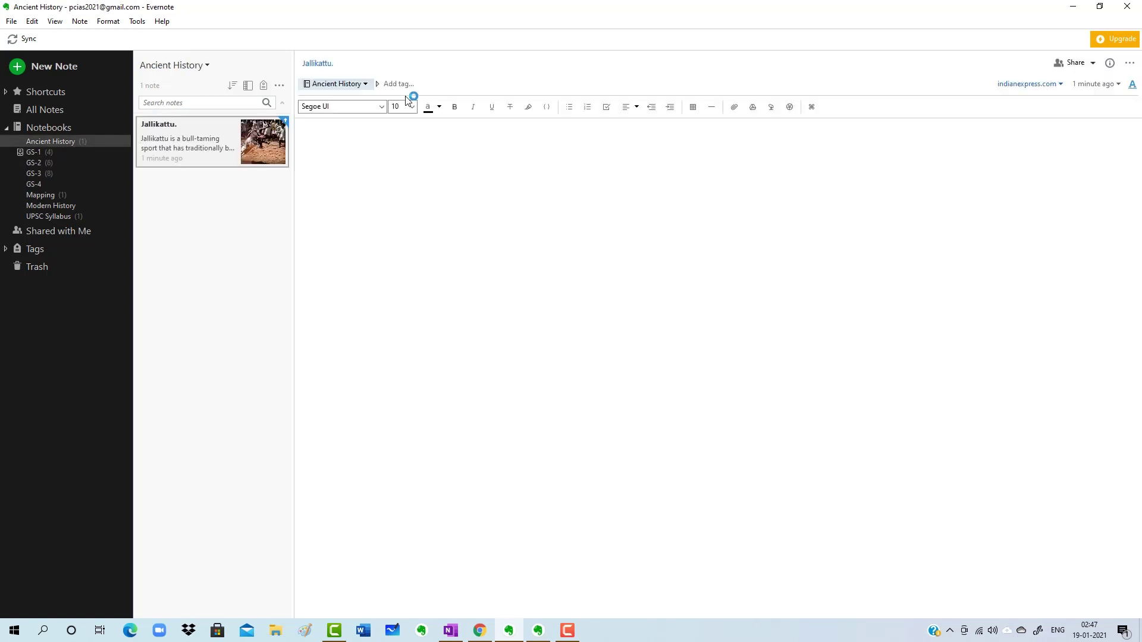
pyautogui.click(399, 82)
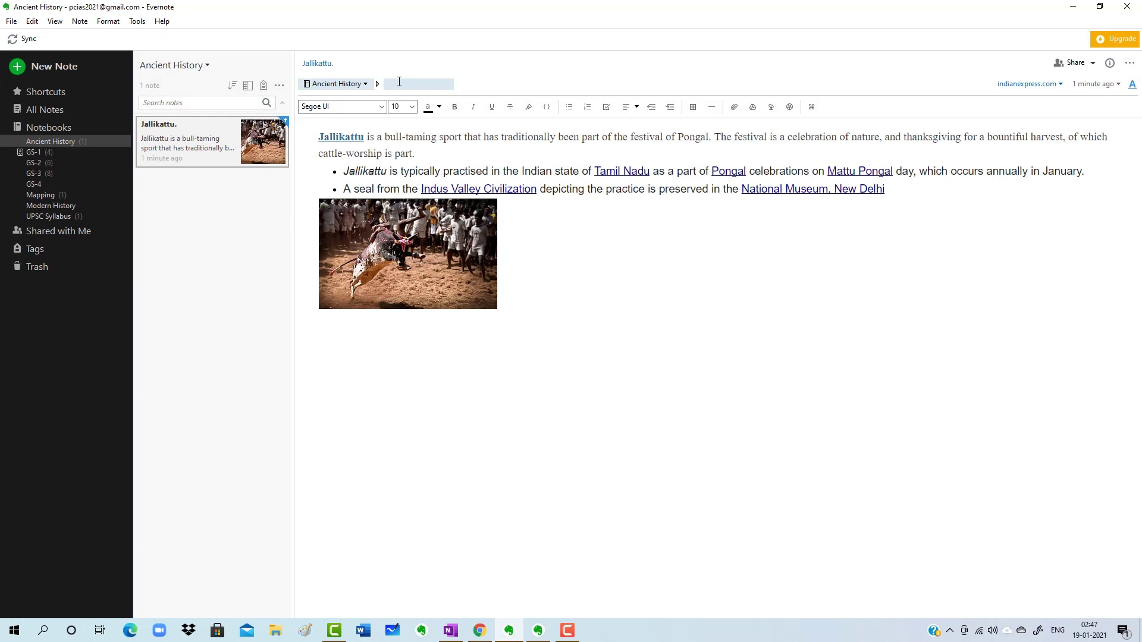
pyautogui.write('gs 3')
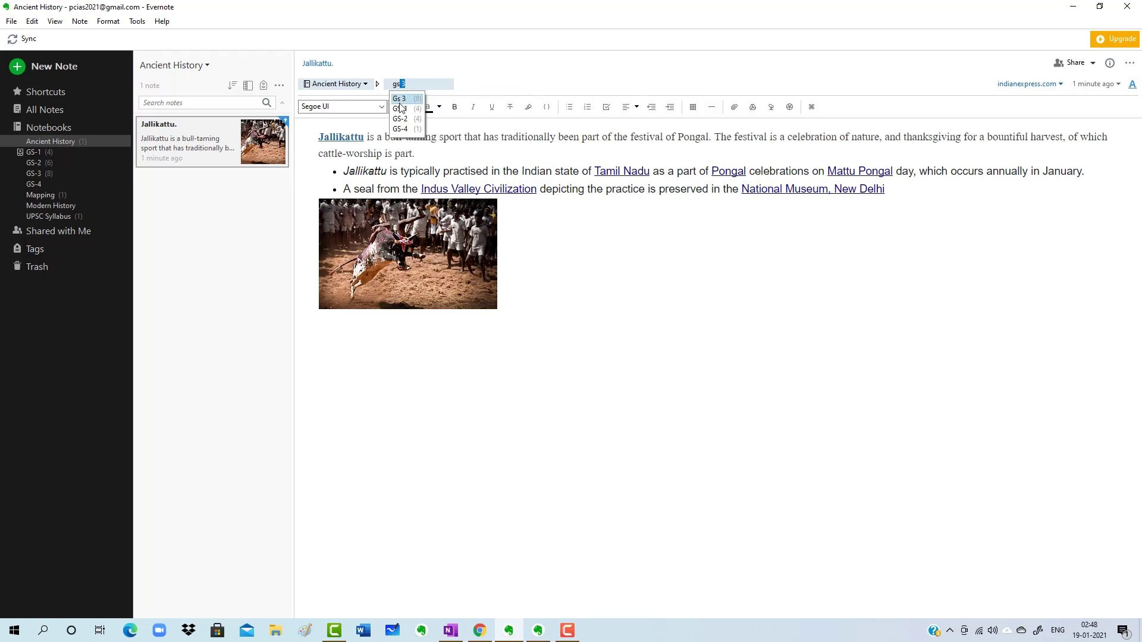
pyautogui.click(401, 109)
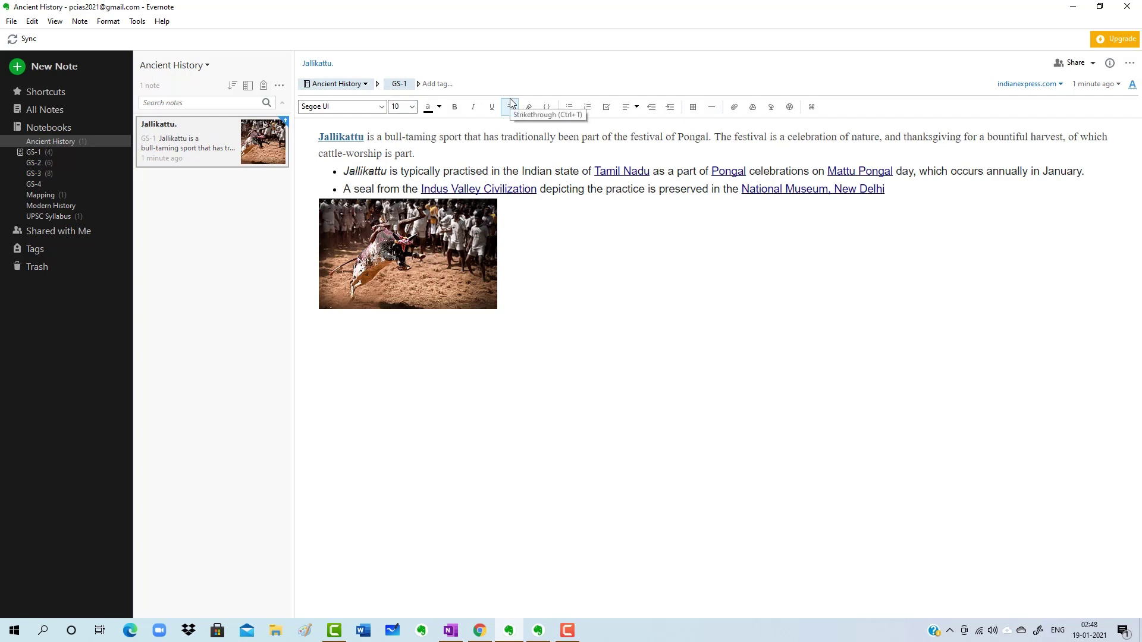
# Add the tag "Ancient History" to the Jallikattu note
pyautogui.click(441, 83)
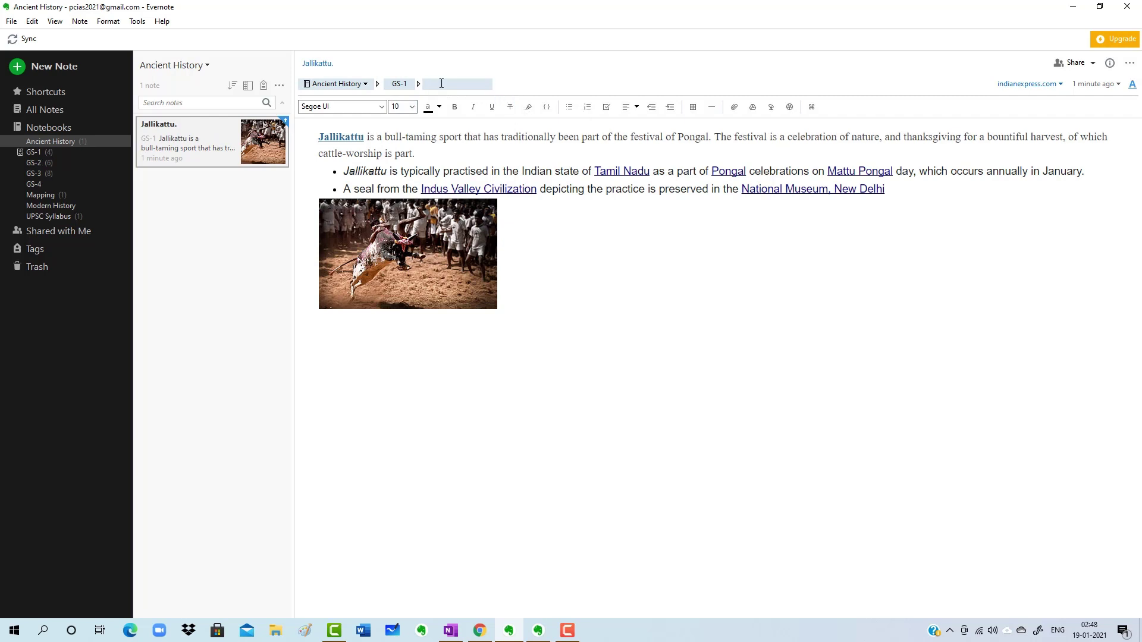
pyautogui.write('anc')
pyautogui.press('BackSpace')
pyautogui.press('BackSpace')
pyautogui.press('BackSpace')
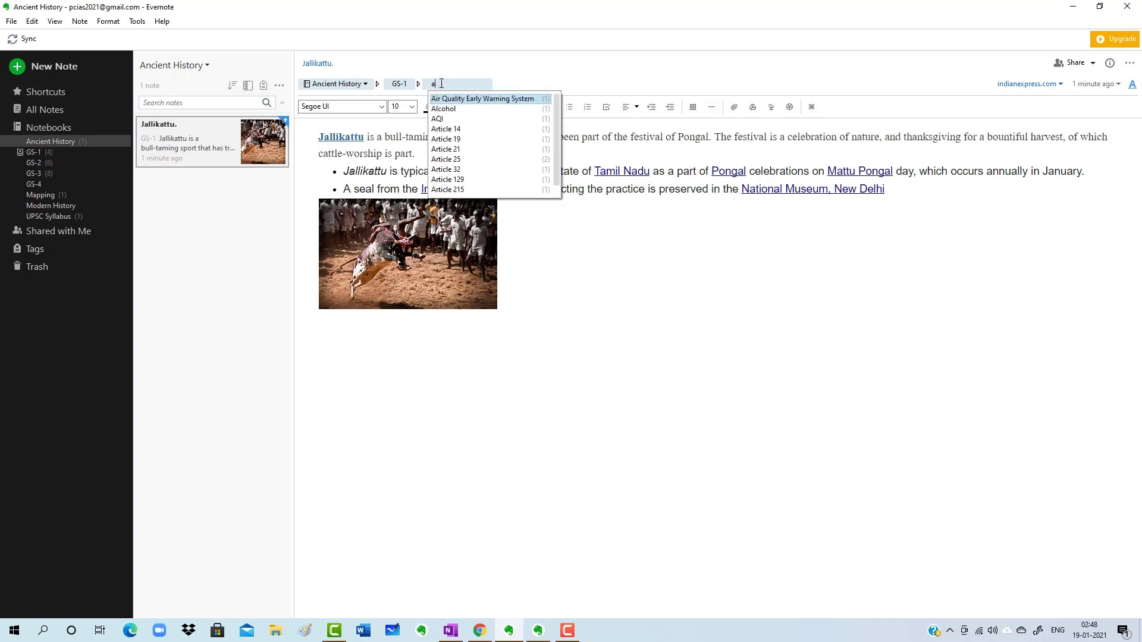
pyautogui.write('Anc')
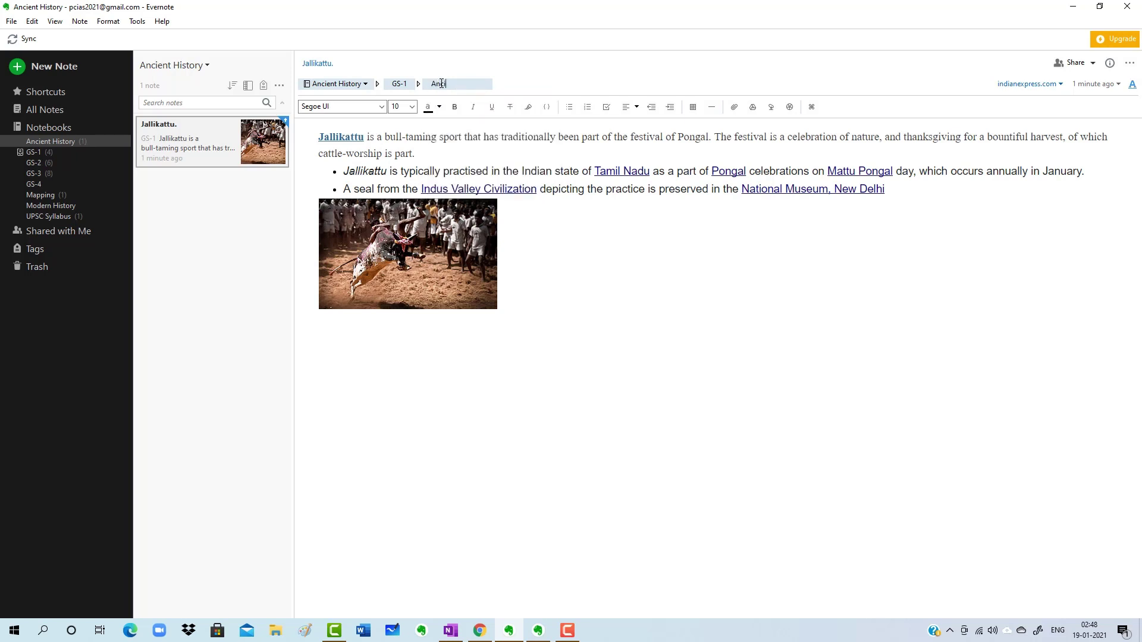
pyautogui.write('ient Hitory')
pyautogui.press('BackSpace')
pyautogui.press('BackSpace')
pyautogui.write('story')
pyautogui.press('Return')
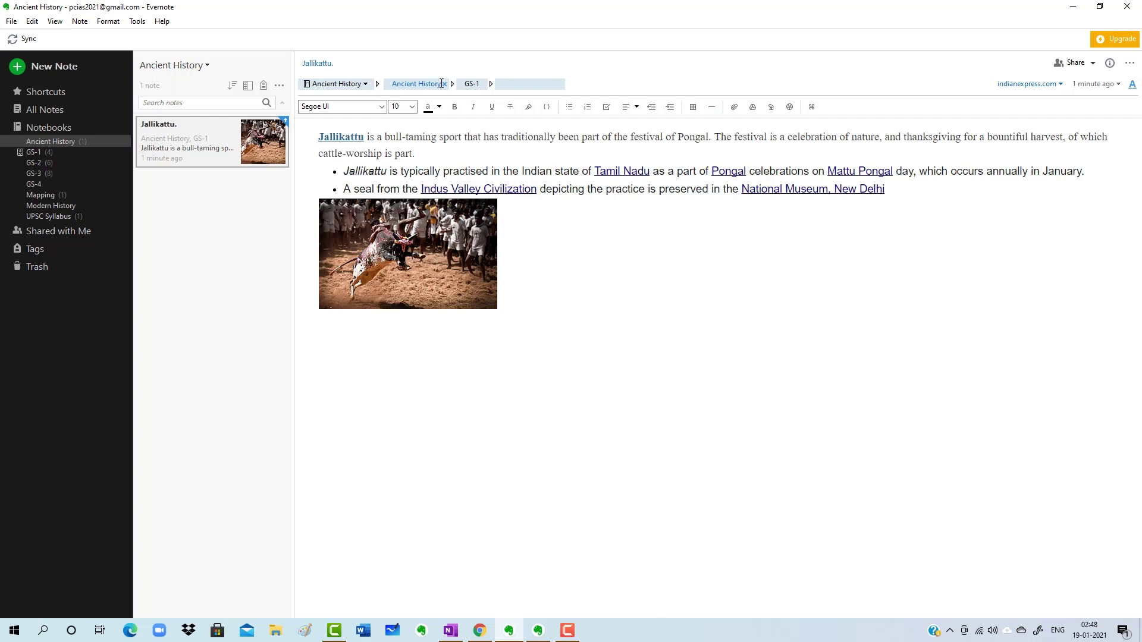
# Add the tag "indus valley" to the Jallikattu note
pyautogui.write('iv')
pyautogui.press('BackSpace')
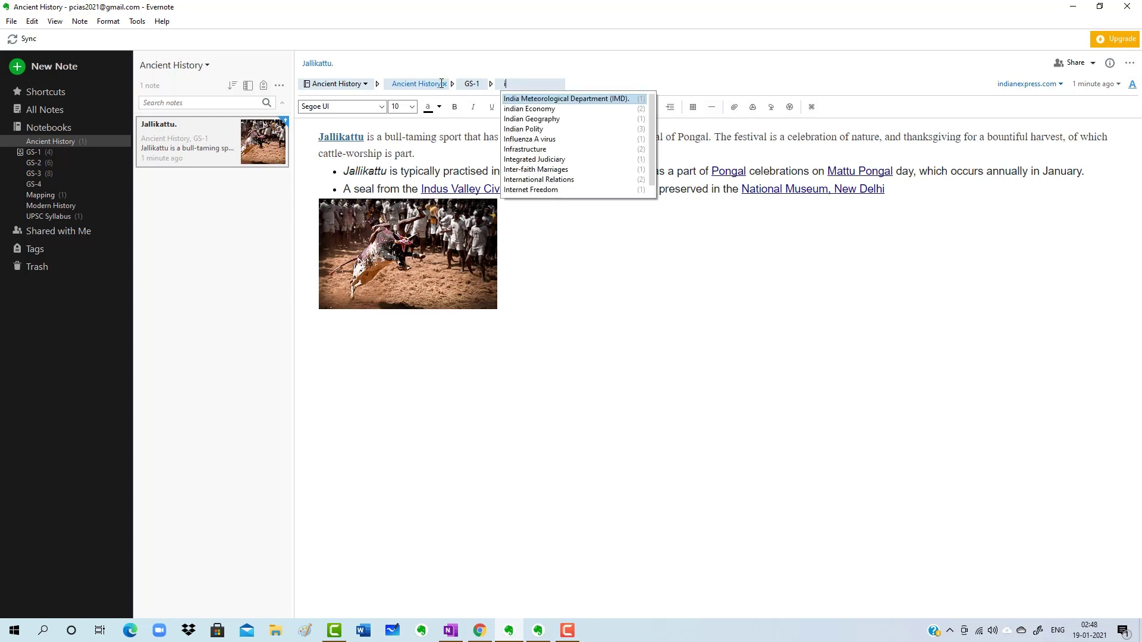
pyautogui.write('ndus ')
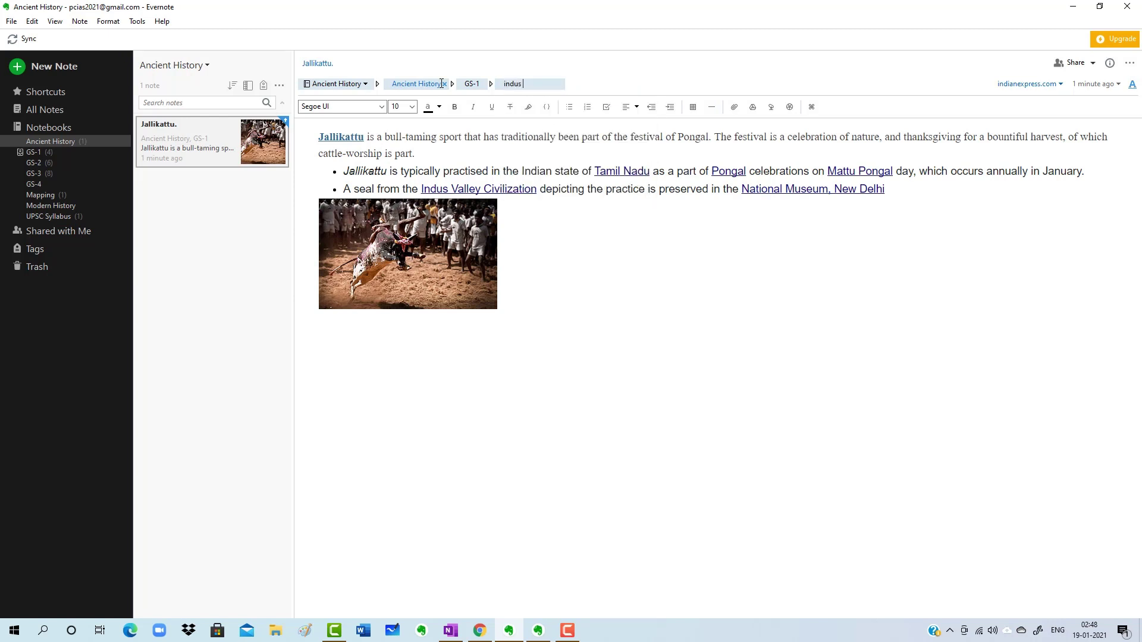
pyautogui.write('valley')
pyautogui.press('Return')
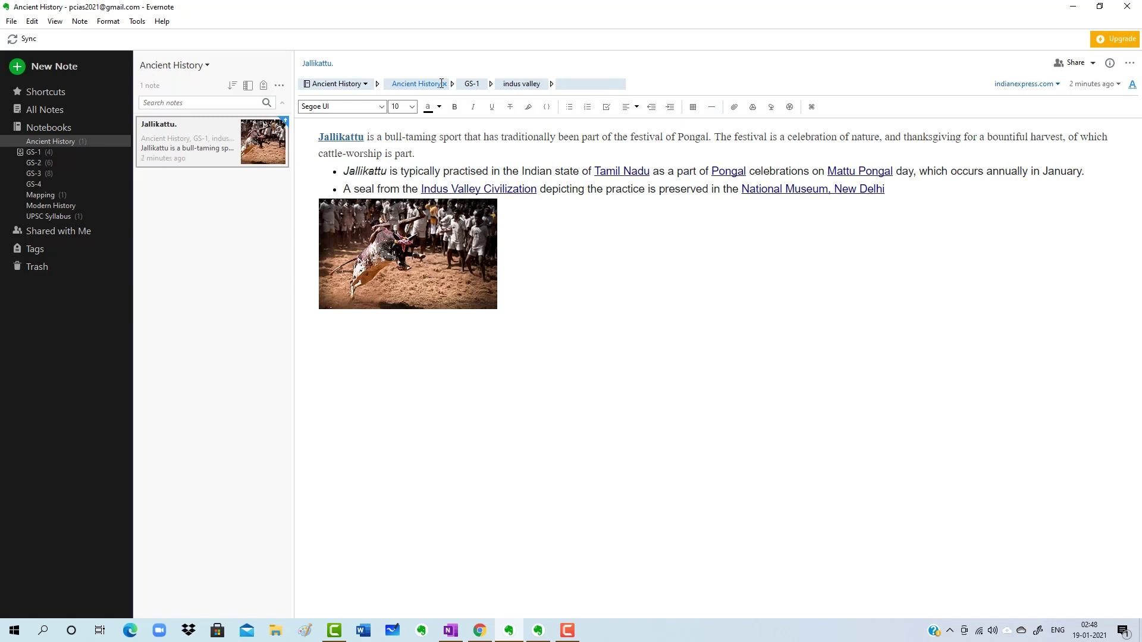
# Add the tags "harppa" and "pongal" to the Jallikattu note
pyautogui.write('harr')
pyautogui.press('BackSpace')
pyautogui.write('arppa')
pyautogui.press('Return')
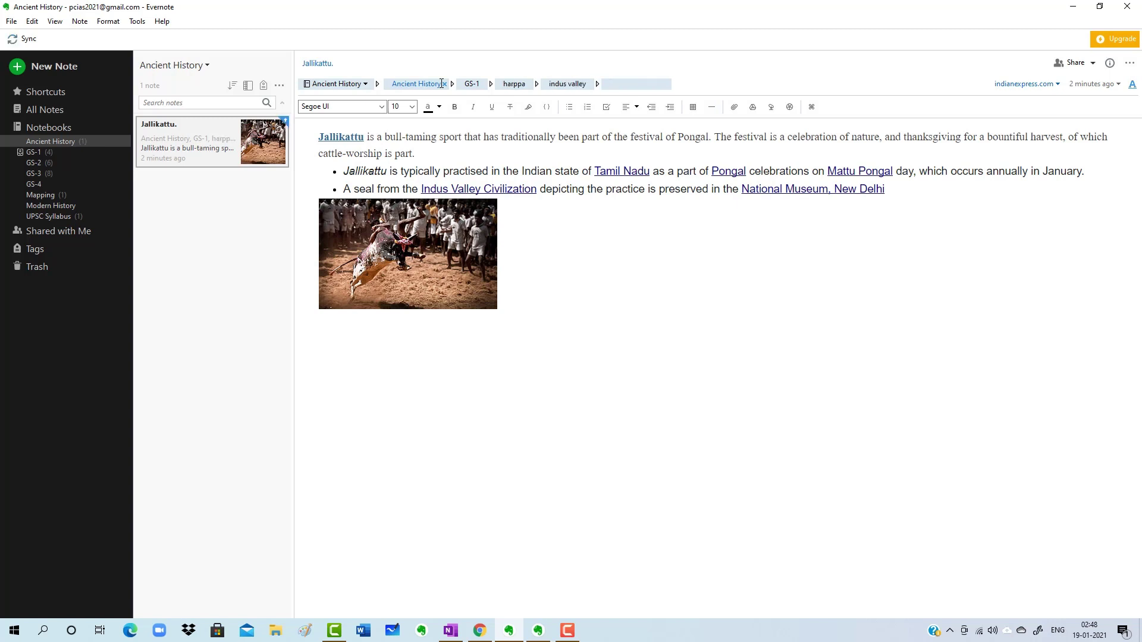
pyautogui.write('pongal')
pyautogui.press('Return')
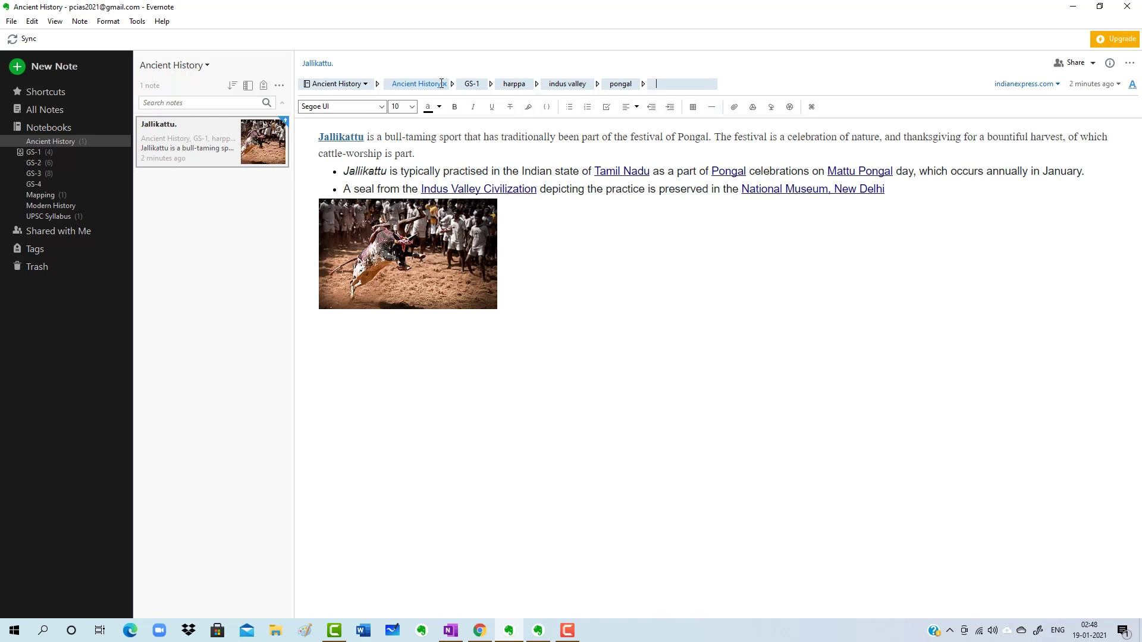
# Add the tag "Art and Culture" to the Jallikattu note
pyautogui.write('Warning System')
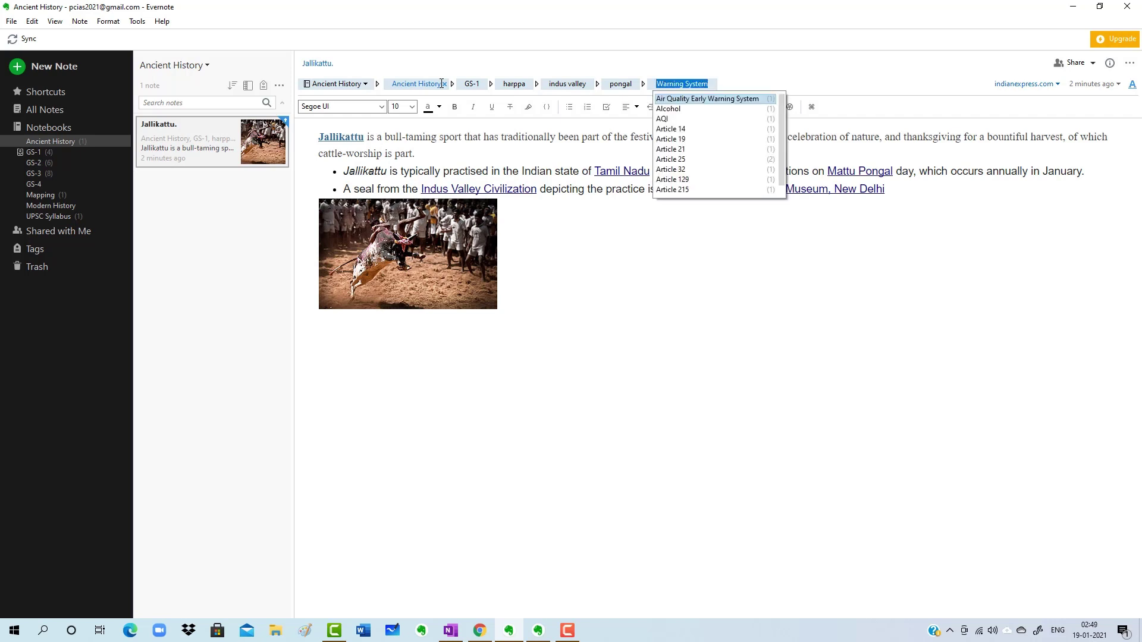
pyautogui.write('a$')
pyautogui.press('BackSpace')
pyautogui.write('&')
pyautogui.press('BackSpace')
pyautogui.press('BackSpace')
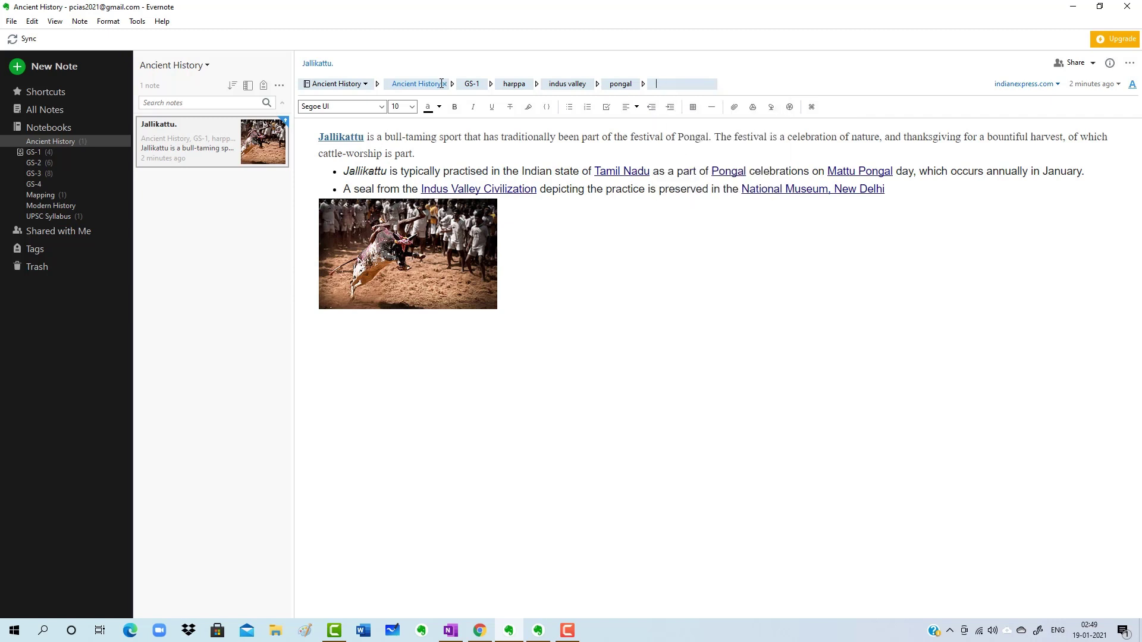
pyautogui.write('Art and Culture')
pyautogui.press('Return')
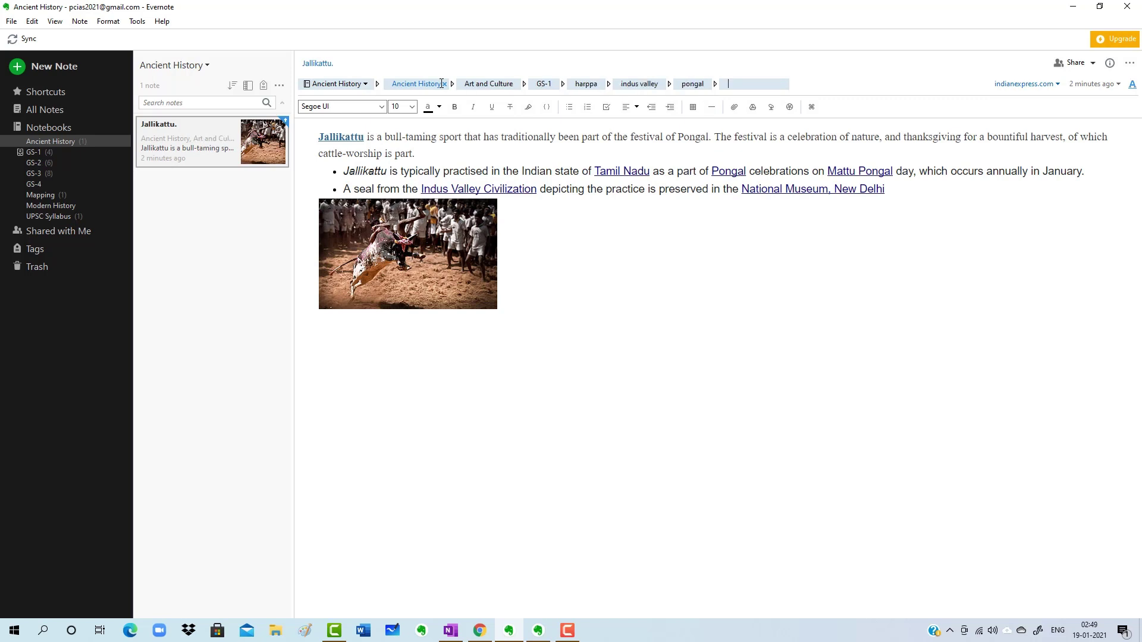
# Add the tags "Jallikattu" and "Taming Game" to the Jallikattu note
pyautogui.write('J')
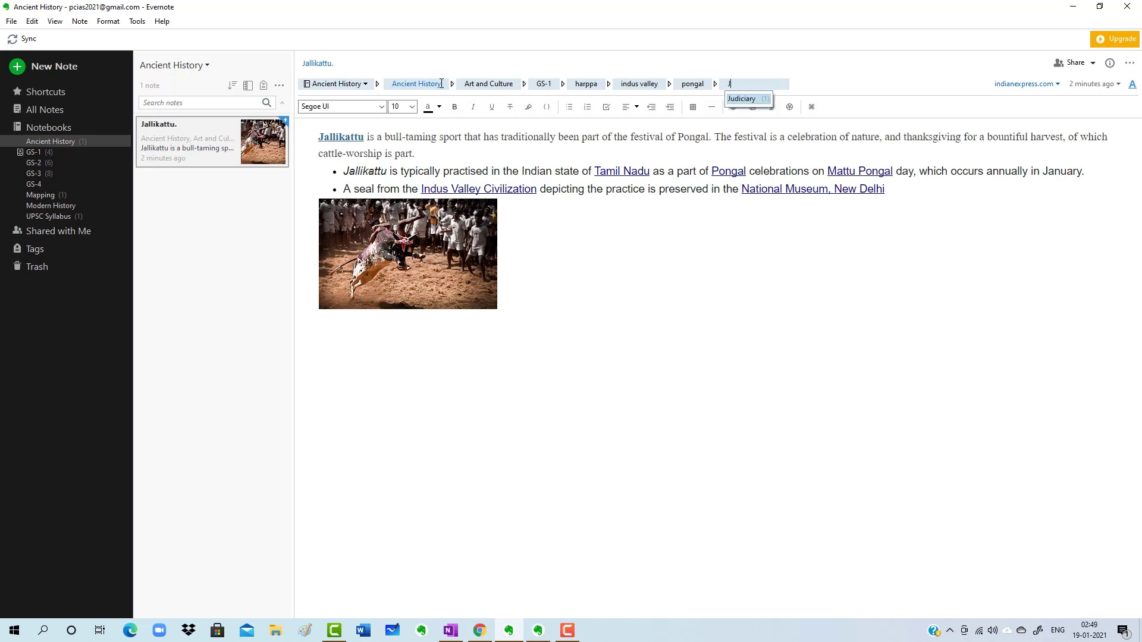
pyautogui.write('alli')
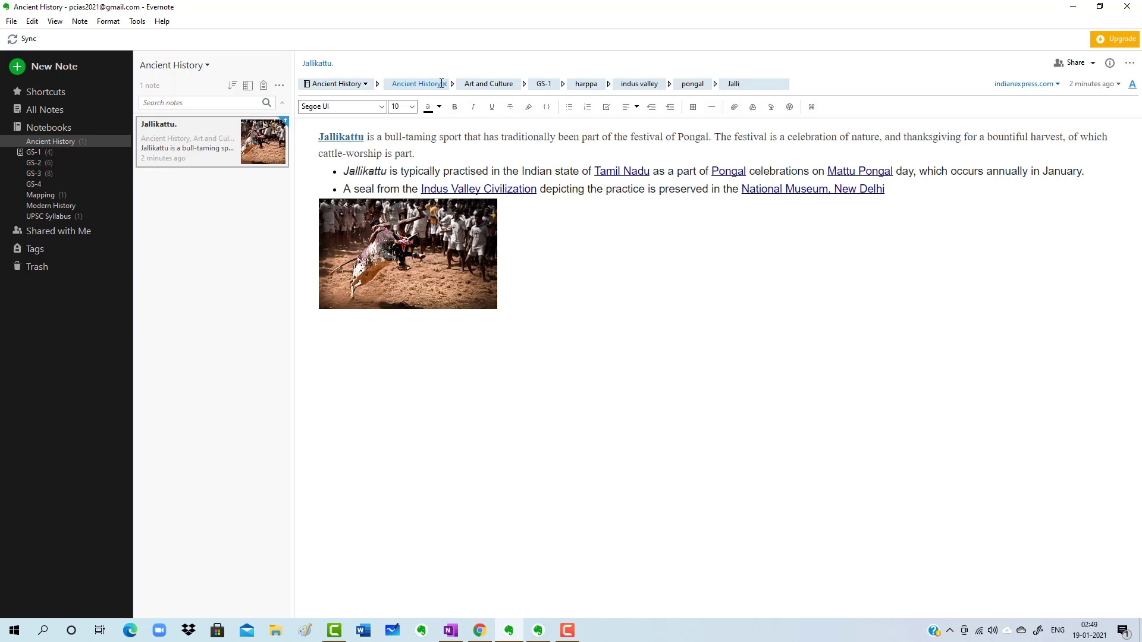
pyautogui.write('kattu')
pyautogui.press('Return')
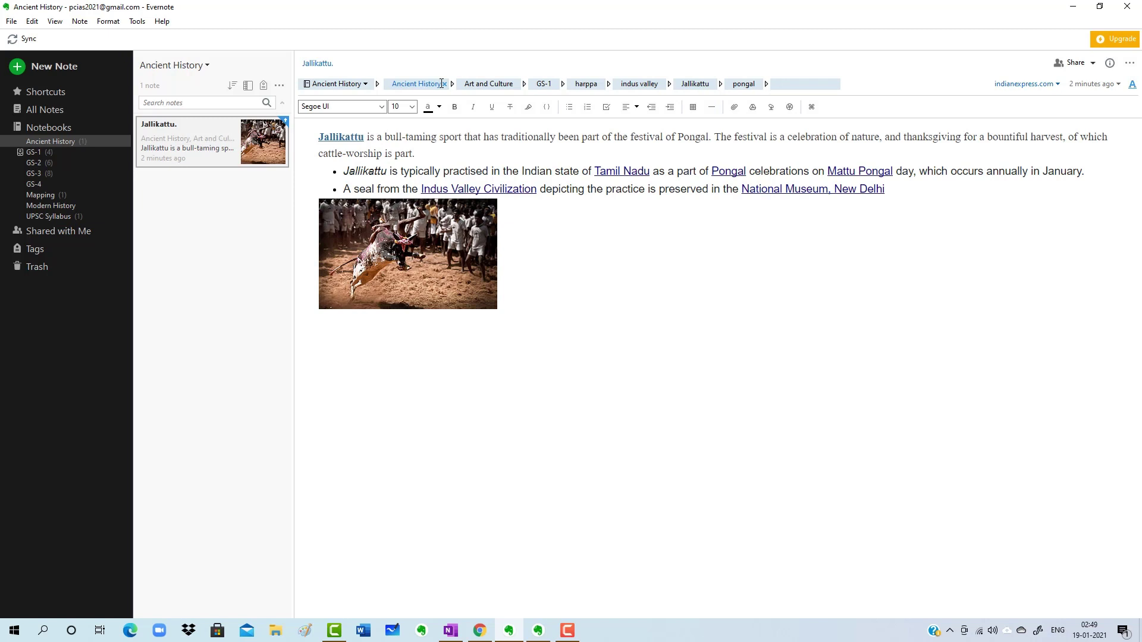
pyautogui.write('Taming Game')
pyautogui.press('Return')
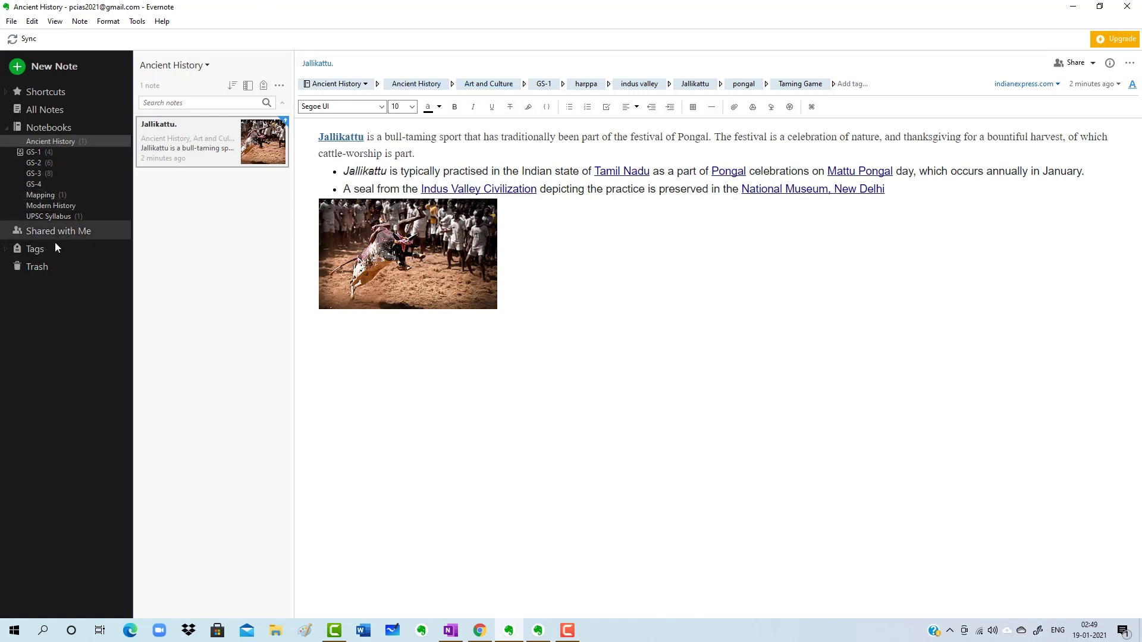
# View the overview of all tags and examine the General Studies-I bullet on Indian culture in the UPSC Mains Syllabus note
pyautogui.click(79, 246)
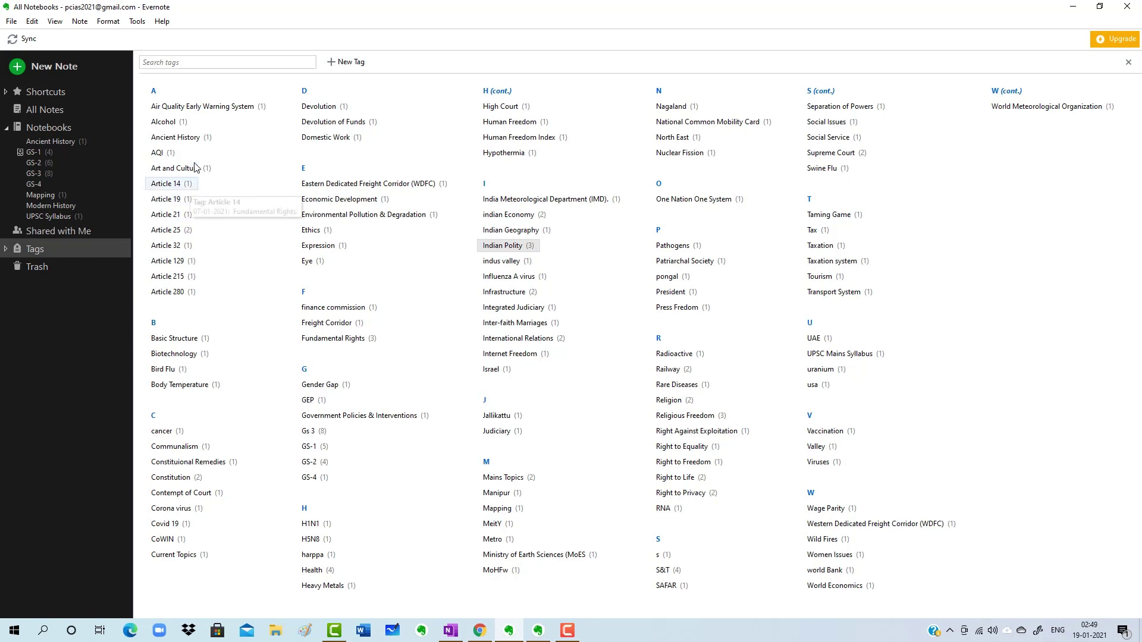
pyautogui.click(55, 216)
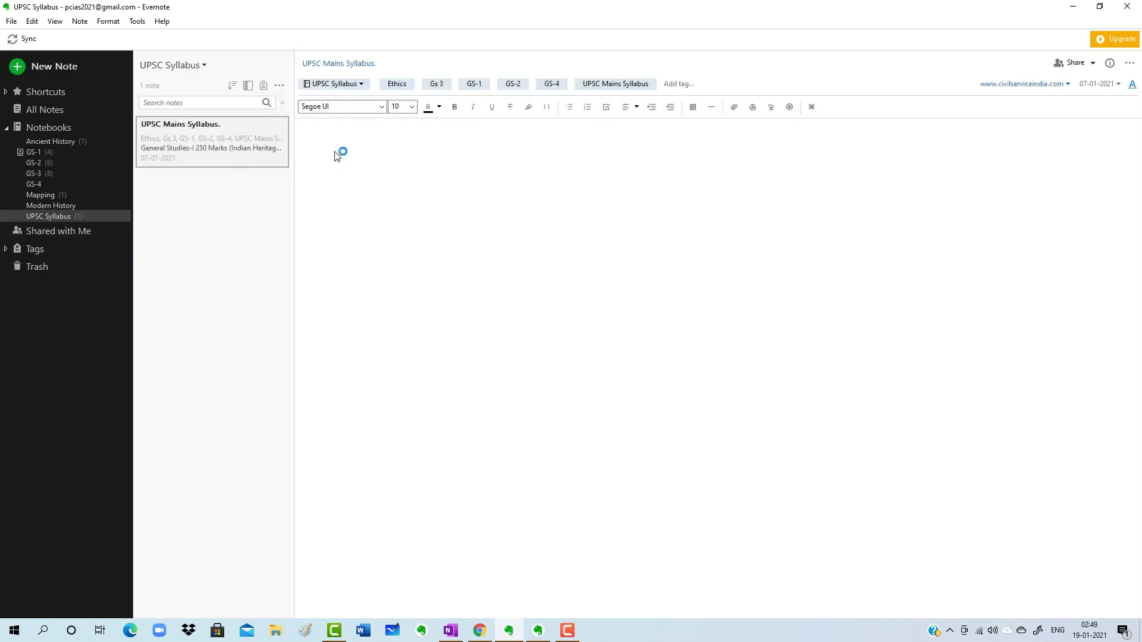
pyautogui.scroll(-3, 389, 166)
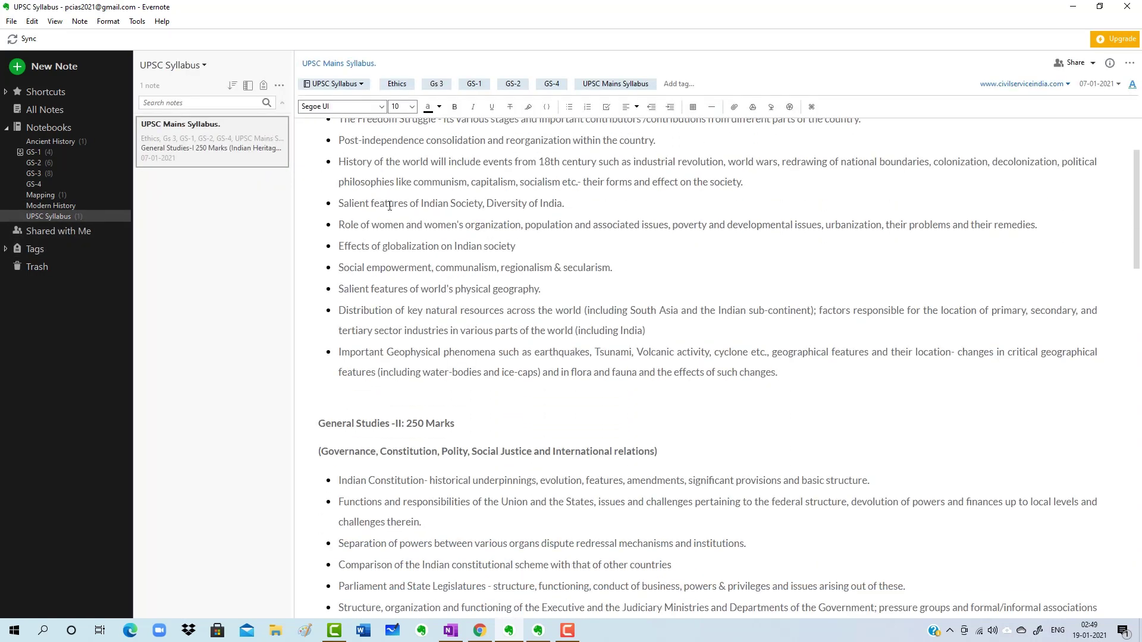
pyautogui.scroll(3, 393, 213)
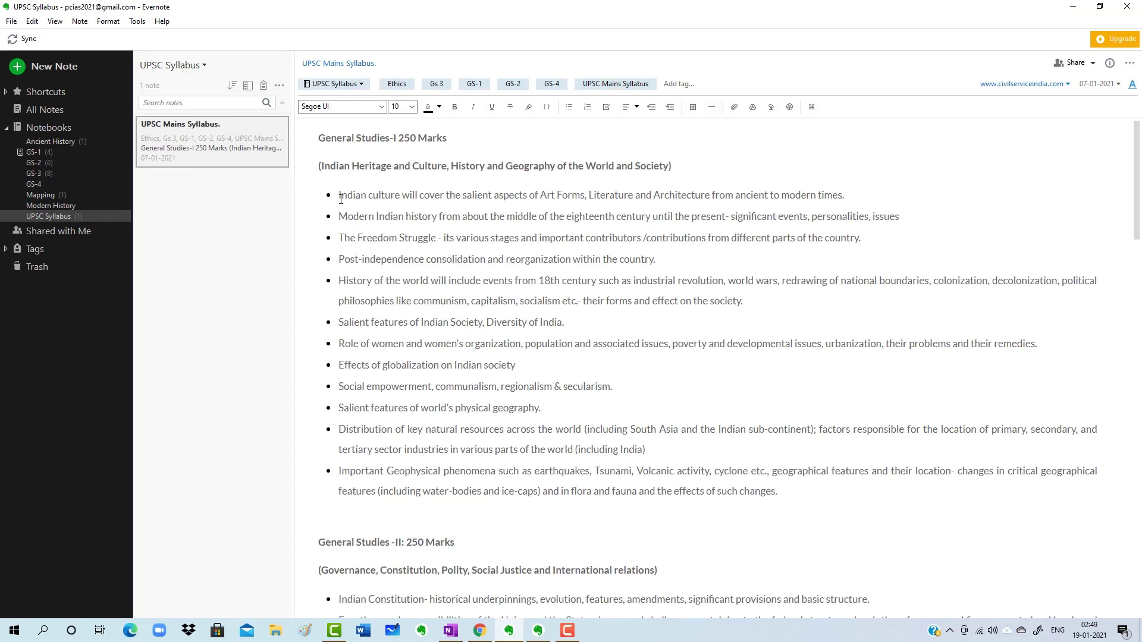
pyautogui.moveTo(339, 196); pyautogui.dragTo(585, 200)
pyautogui.moveTo(613, 201); pyautogui.dragTo(853, 203)
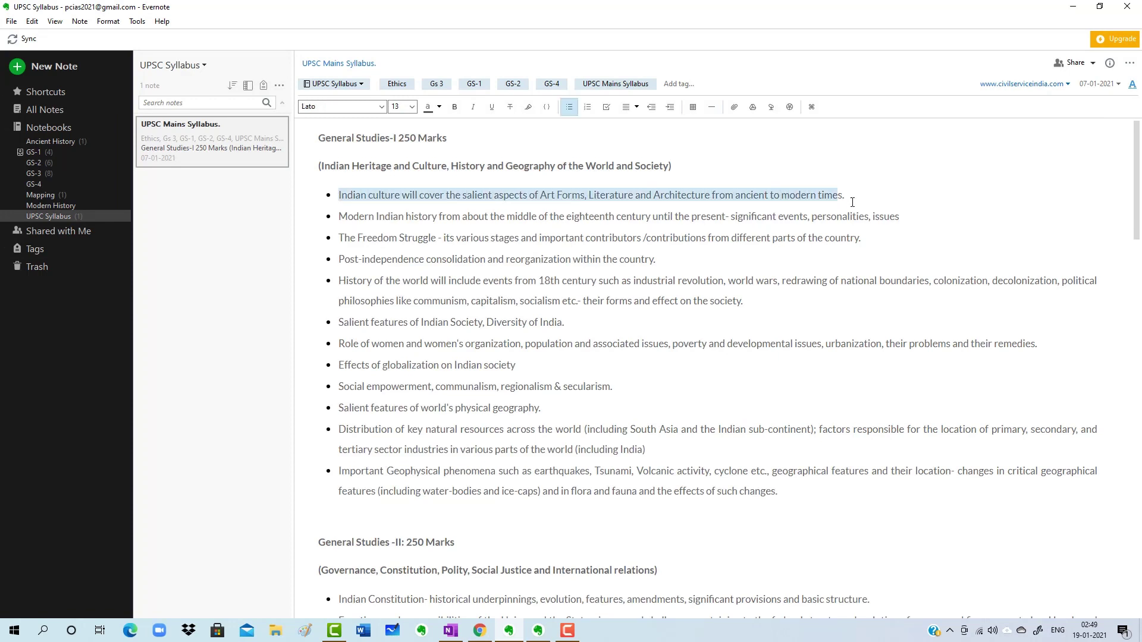
pyautogui.click(671, 188)
pyautogui.moveTo(556, 195)
pyautogui.mouseDown()
pyautogui.moveTo(611, 197)
pyautogui.moveTo(556, 195)
pyautogui.mouseUp()
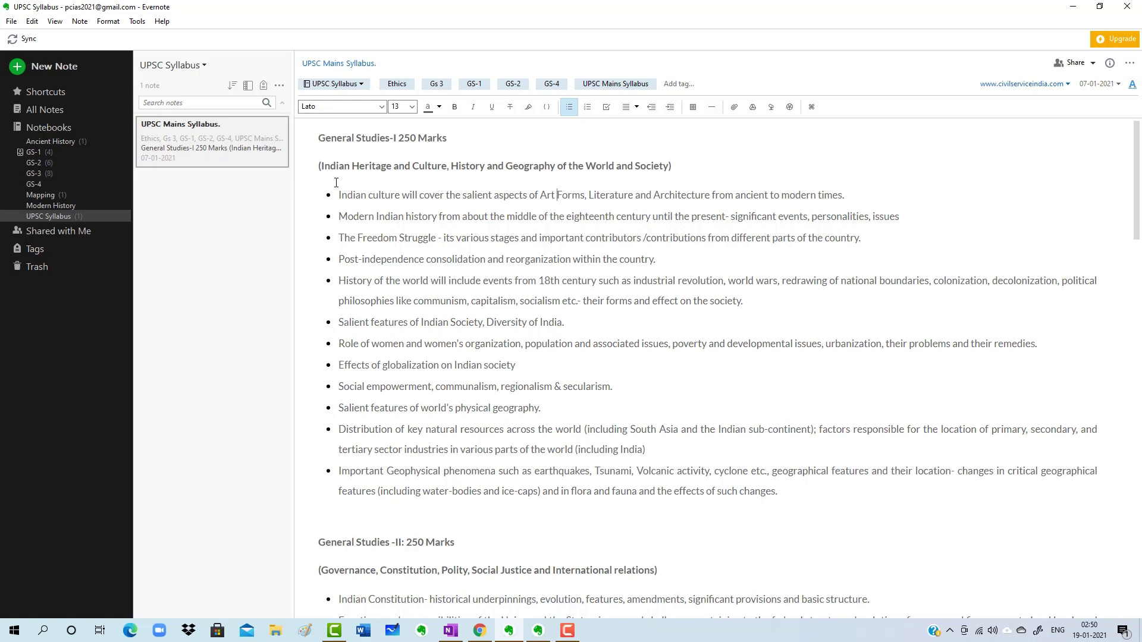
# Show the overview of all tags and the list of notebooks
pyautogui.click(36, 249)
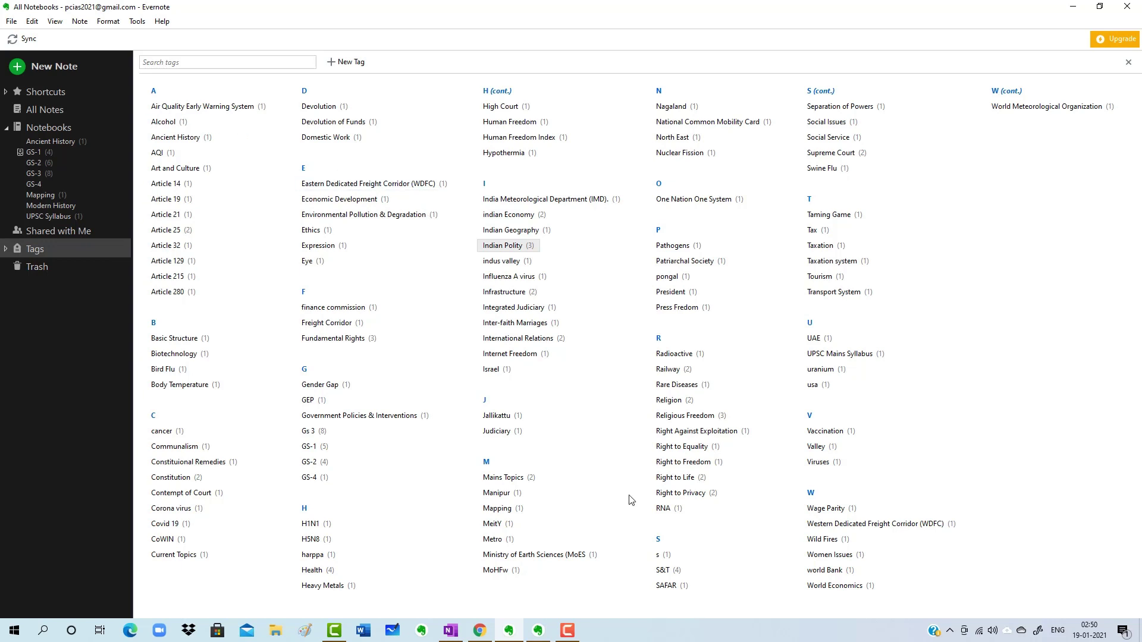
pyautogui.click(48, 125)
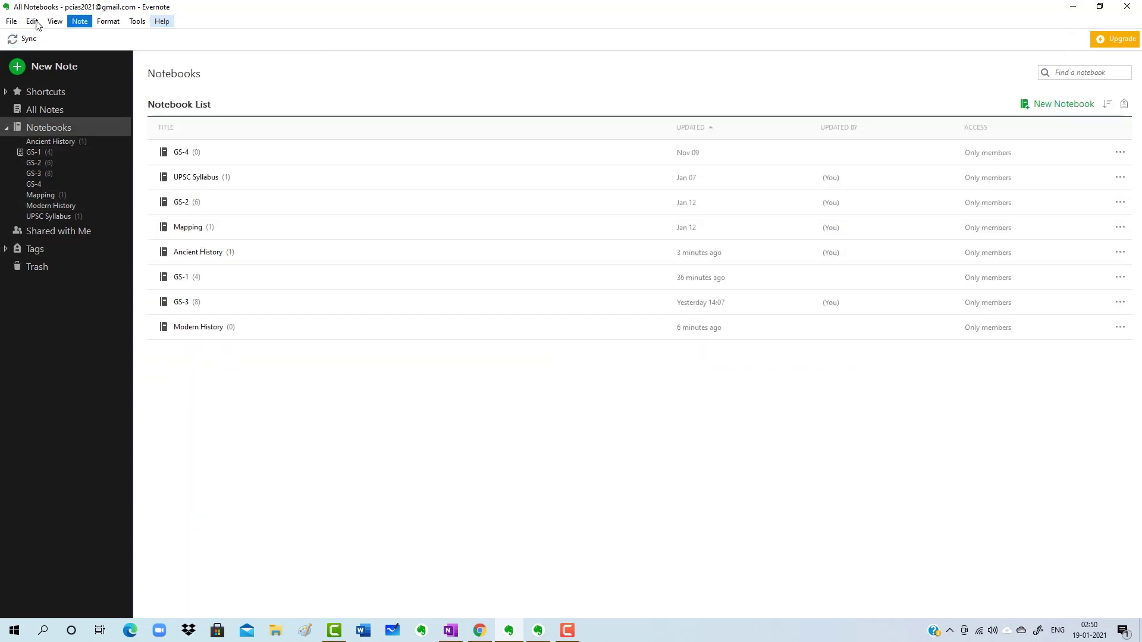
# Switch to the older account with subject-wise notebooks and view its Economic survey 2019, ECONOMICS and ENVIRONMENT notebooks
pyautogui.click(4, 22)
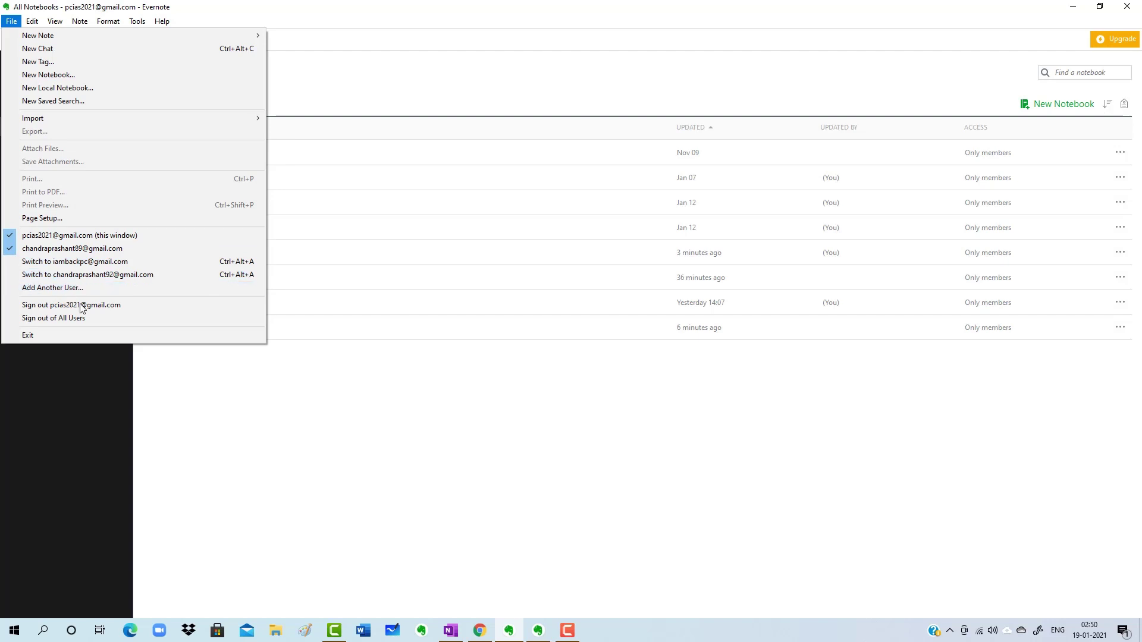
pyautogui.click(61, 266)
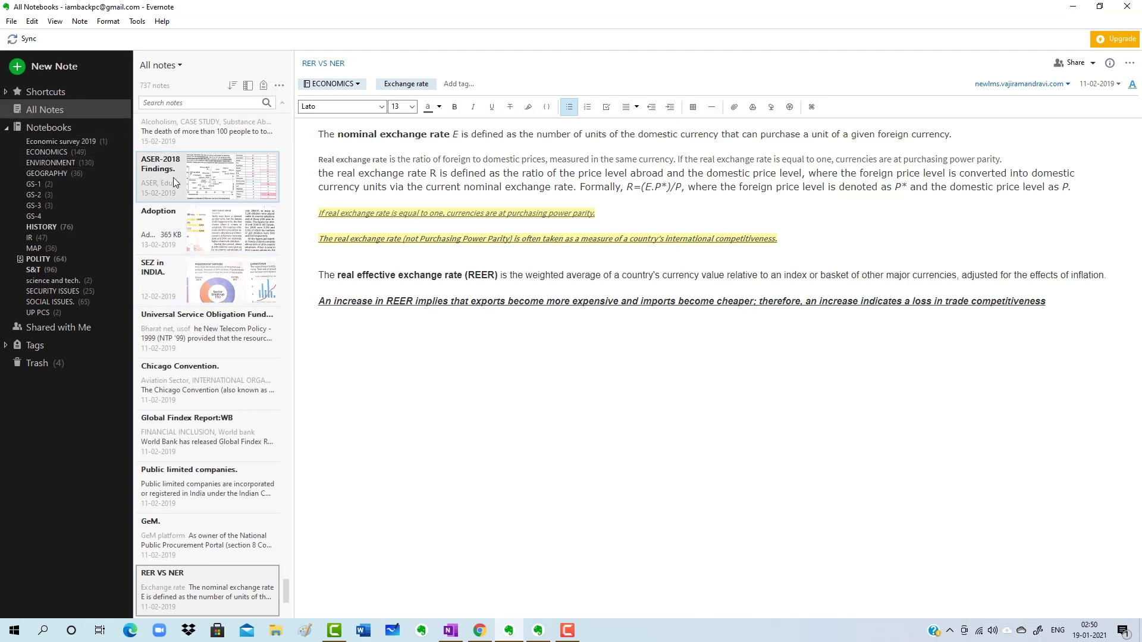
pyautogui.click(62, 140)
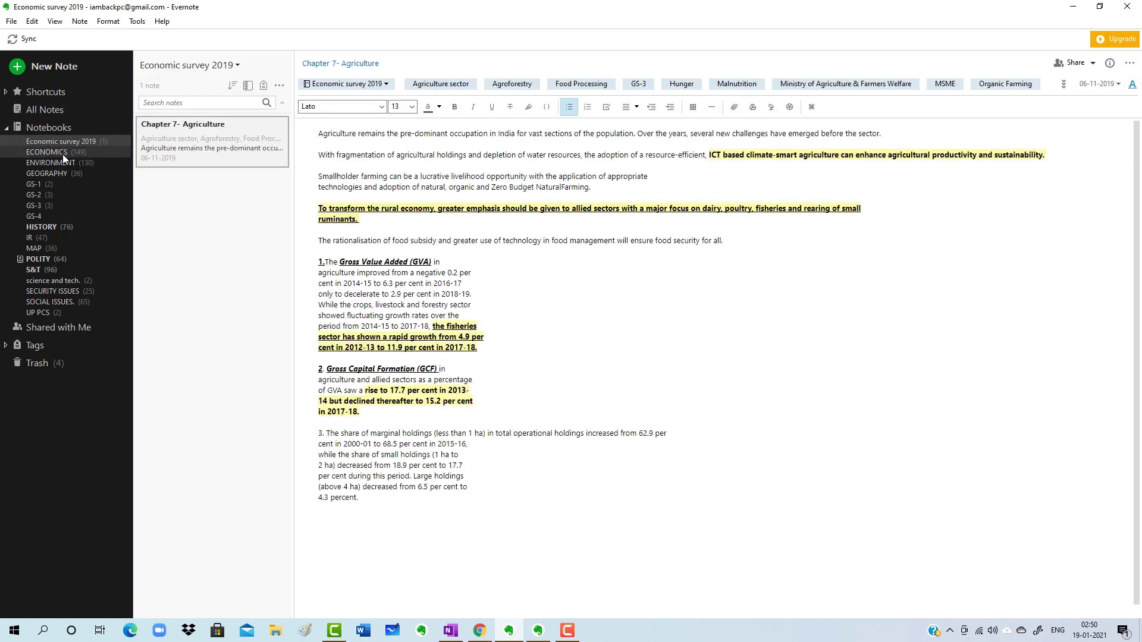
pyautogui.click(63, 153)
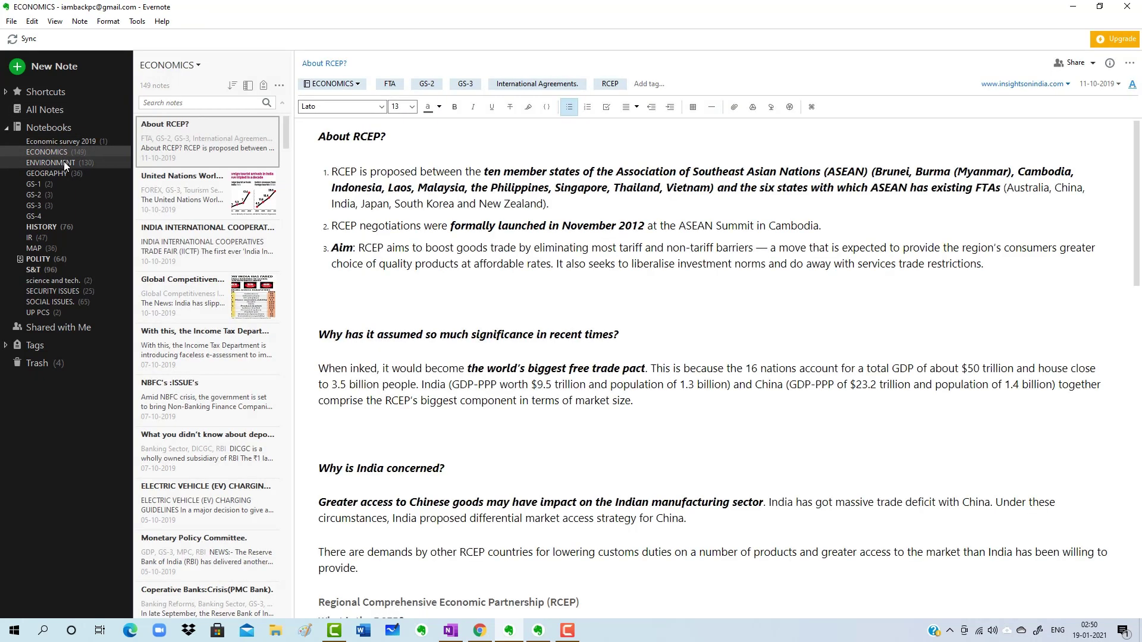
pyautogui.click(63, 162)
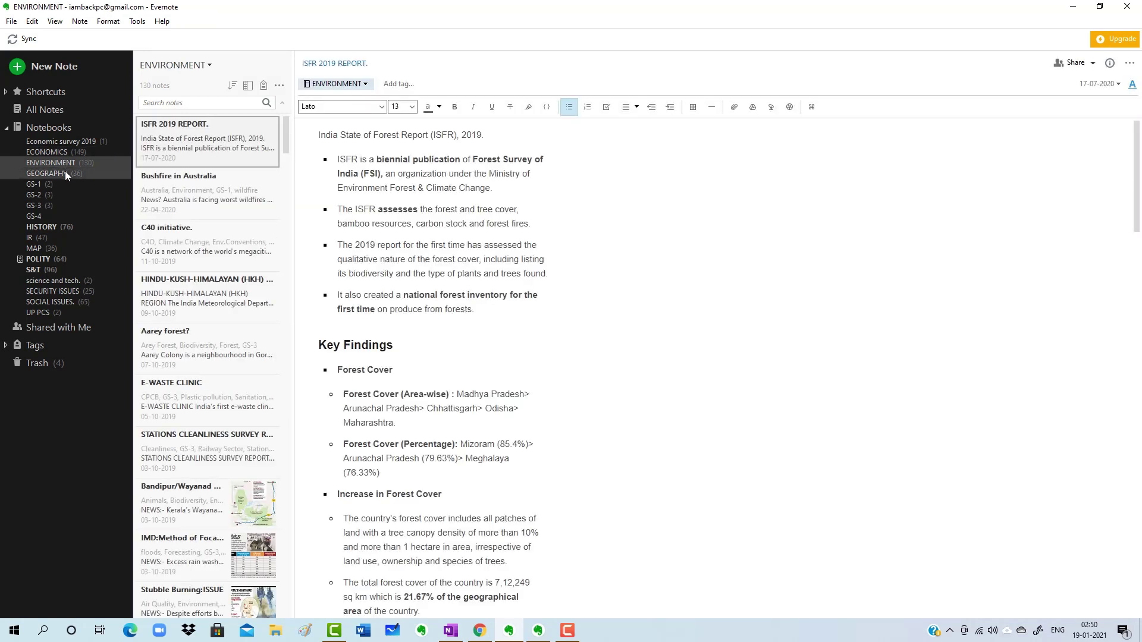
# Browse the GEOGRAPHY, GS-1, GS-2, GS-3, GS-4 and HISTORY notebooks
pyautogui.click(66, 172)
pyautogui.click(51, 182)
pyautogui.click(46, 194)
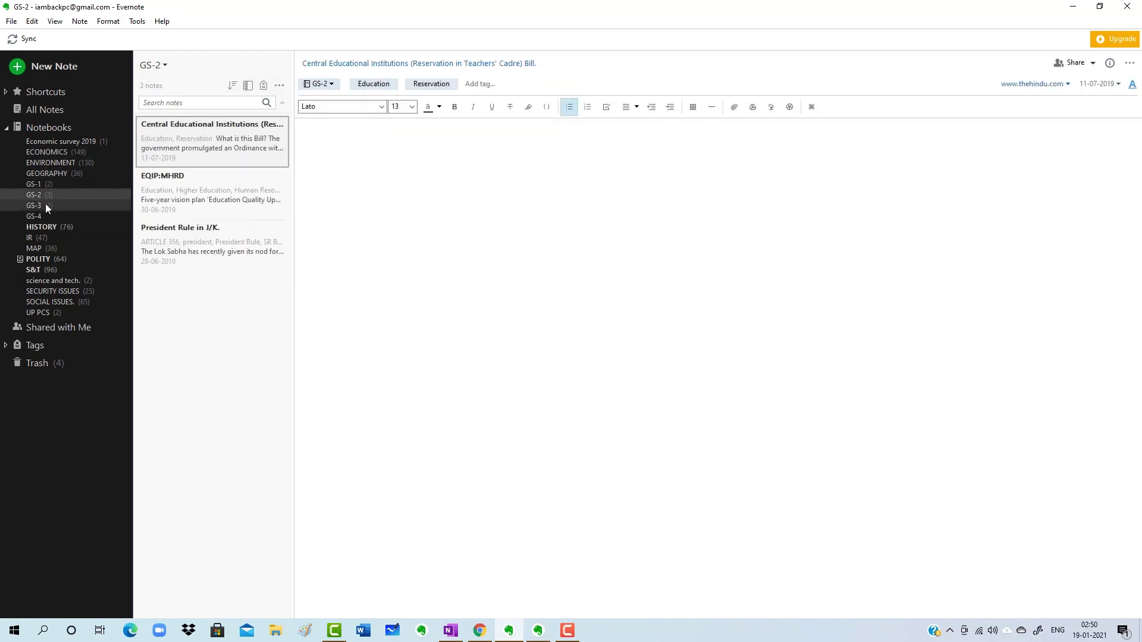
pyautogui.click(47, 206)
pyautogui.click(41, 216)
pyautogui.click(42, 226)
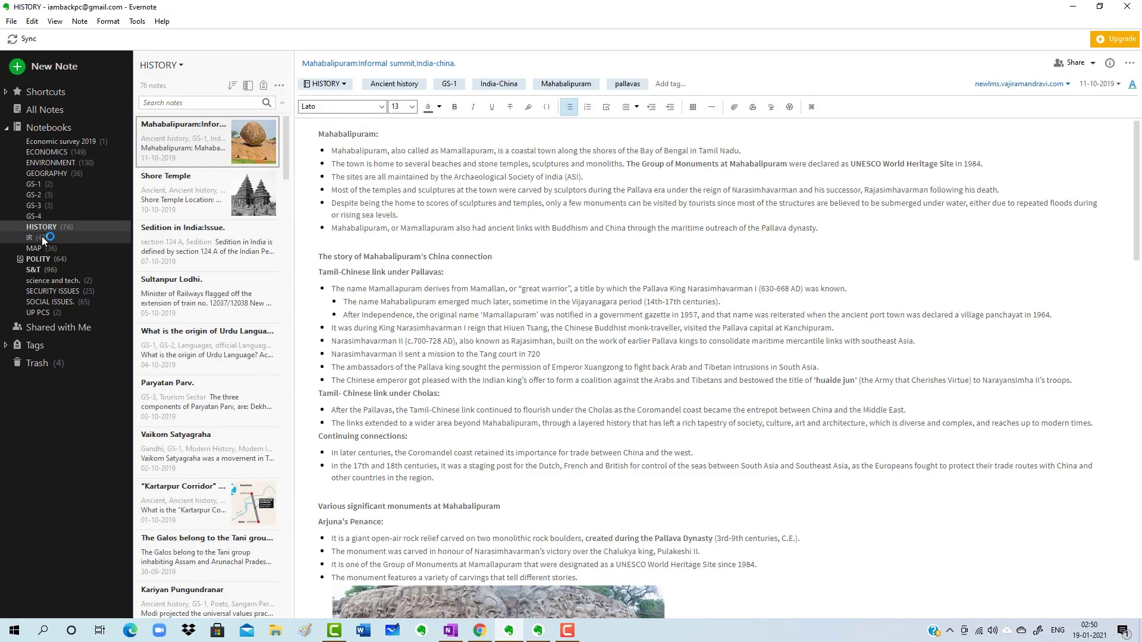
# View the IR and MAP notebooks and display the Sahel region note
pyautogui.click(42, 237)
pyautogui.click(44, 252)
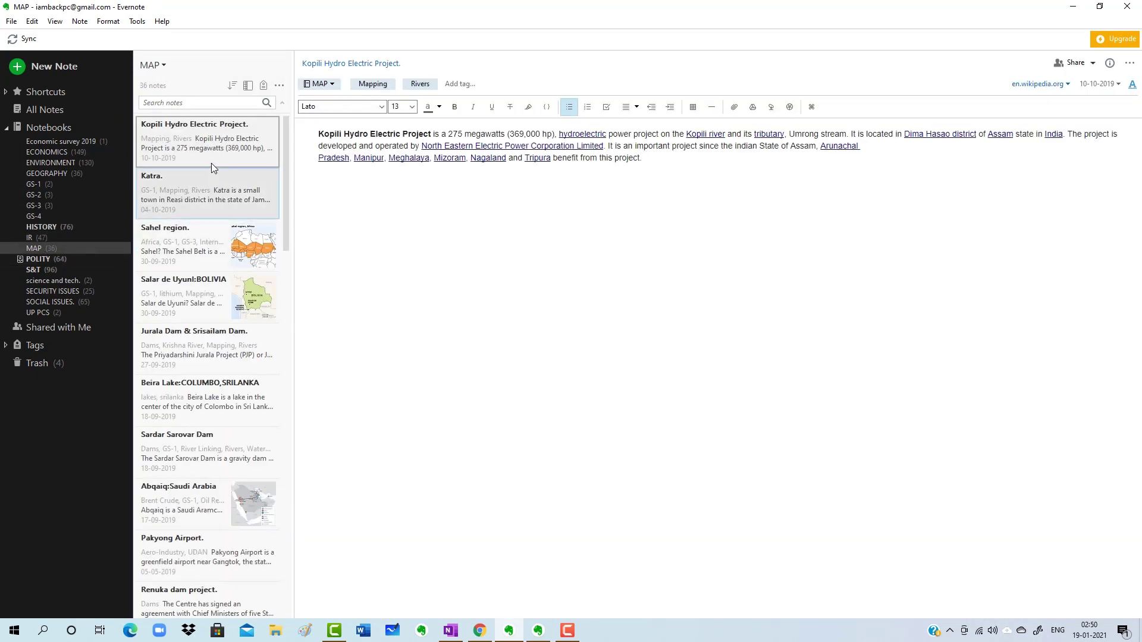
pyautogui.click(209, 255)
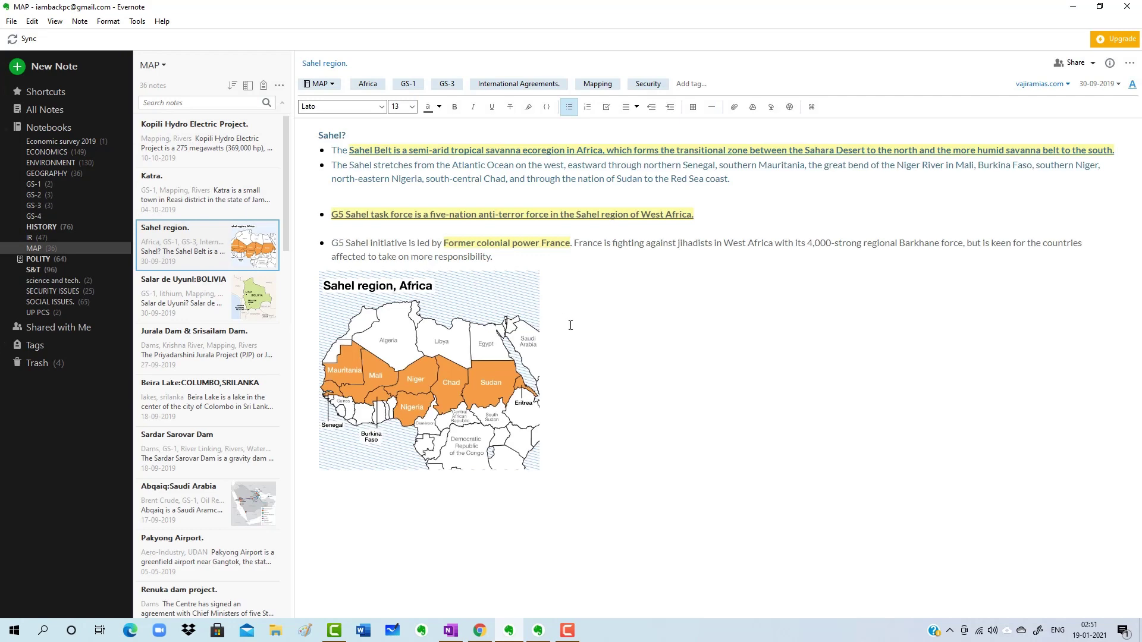
# Browse the S&T notebook's notes, including Saturn's Moon and the Nobel Prize in Chemistry, and read through the Cosmic Microwave Background note
pyautogui.click(43, 270)
pyautogui.click(180, 202)
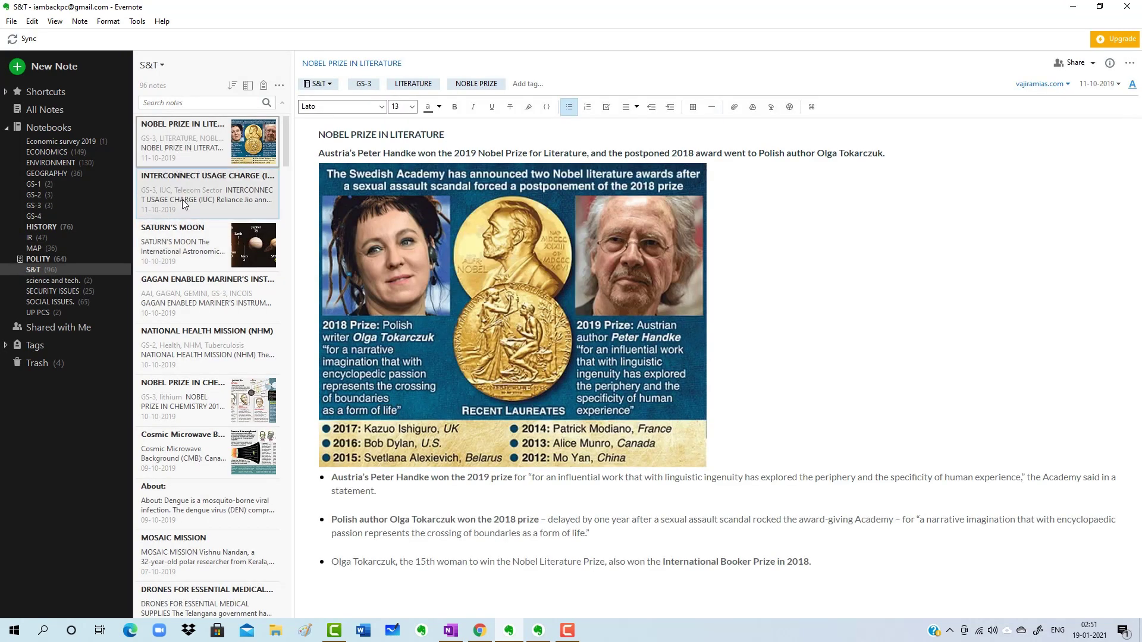
pyautogui.click(197, 239)
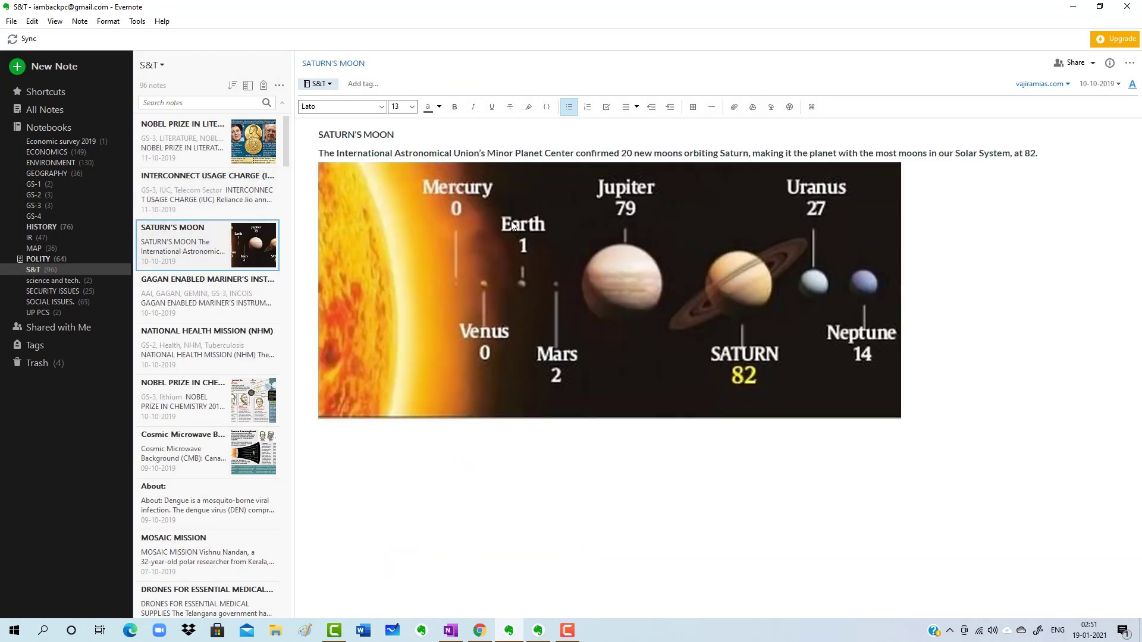
pyautogui.click(201, 305)
pyautogui.click(229, 405)
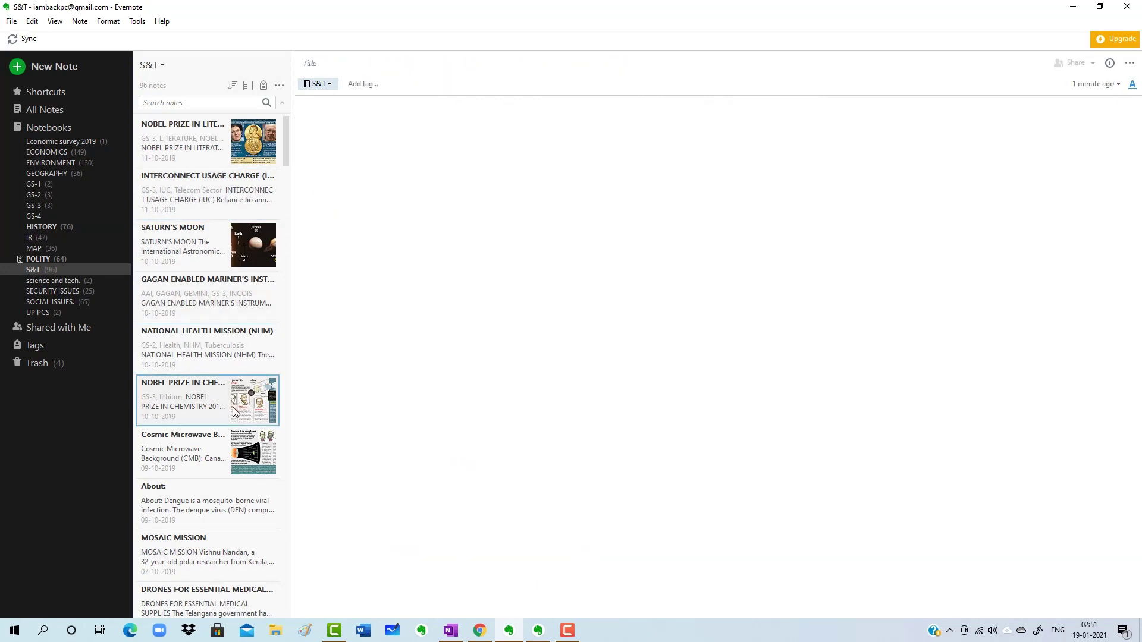
pyautogui.click(219, 452)
pyautogui.scroll(-1, 220, 450)
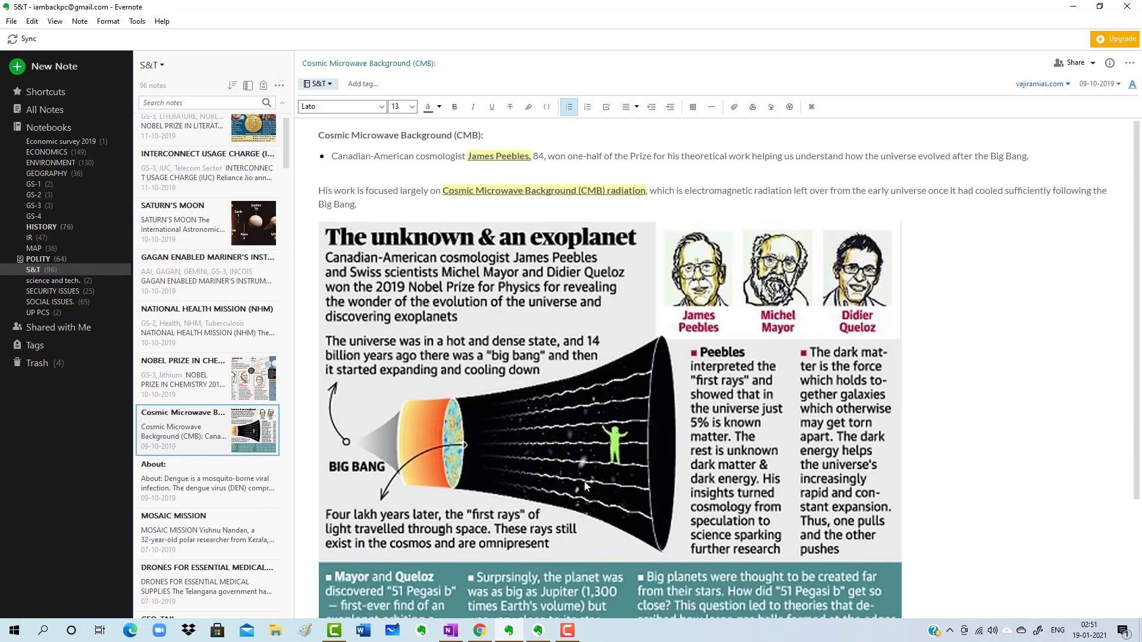
pyautogui.scroll(-5, 219, 447)
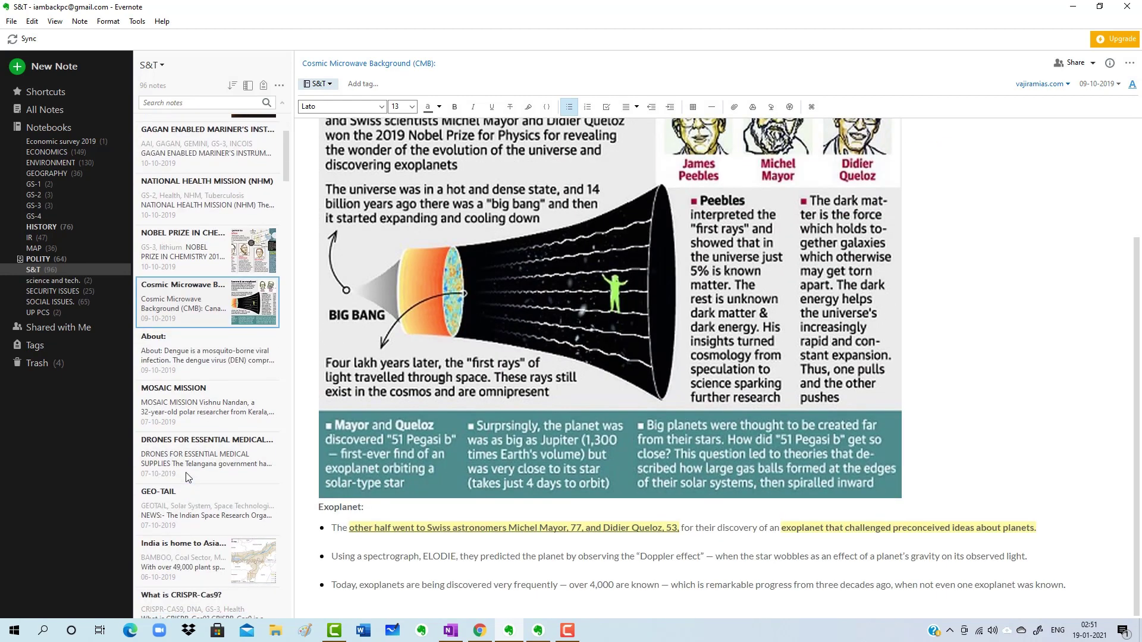
# View the "What is CRISPR-Cas9?" note in the S&T notebook and point out its heading
pyautogui.click(189, 447)
pyautogui.click(210, 548)
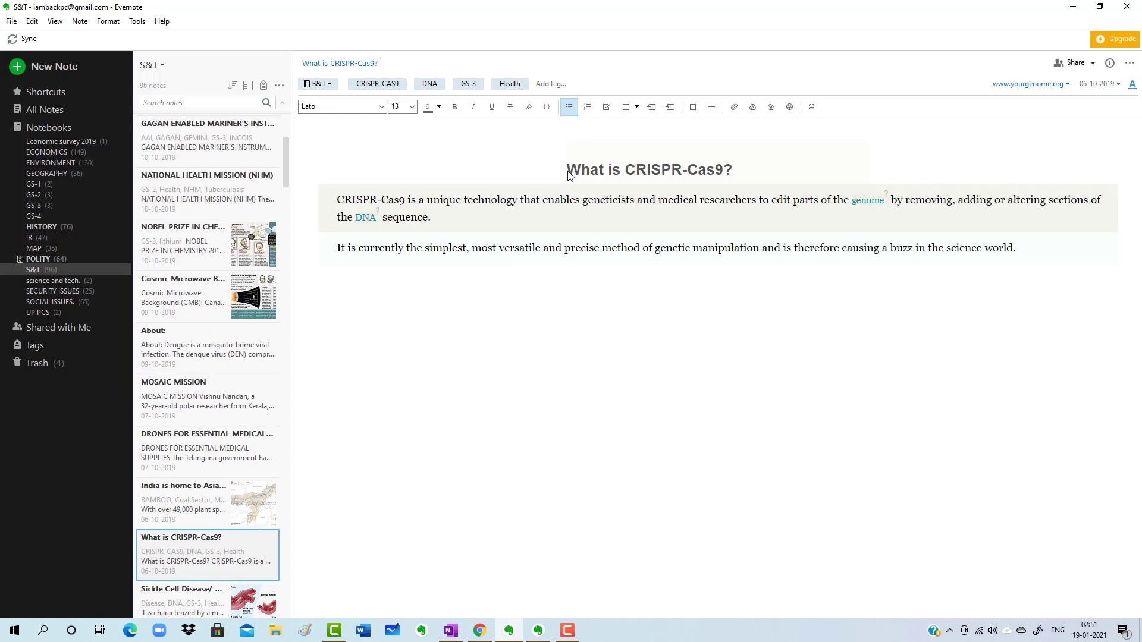
pyautogui.moveTo(589, 170); pyautogui.dragTo(518, 171)
pyautogui.click(763, 176)
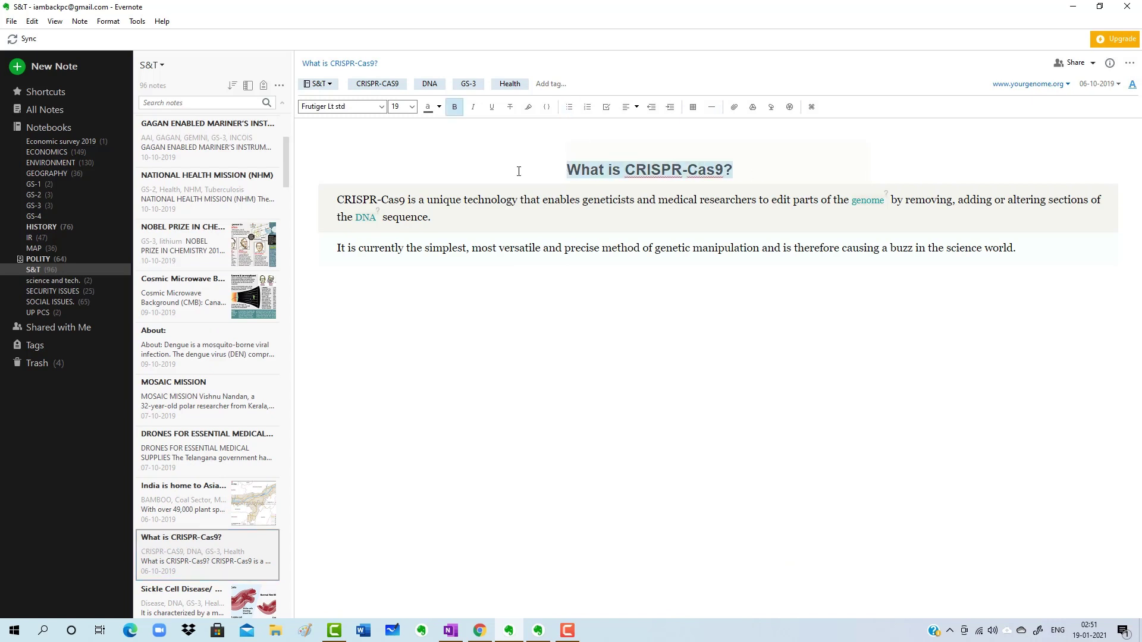
# Examine the Sickle Cell Disease/ Anaemia note's text and illustration in the S&T notebook
pyautogui.scroll(-2, 228, 532)
pyautogui.click(227, 494)
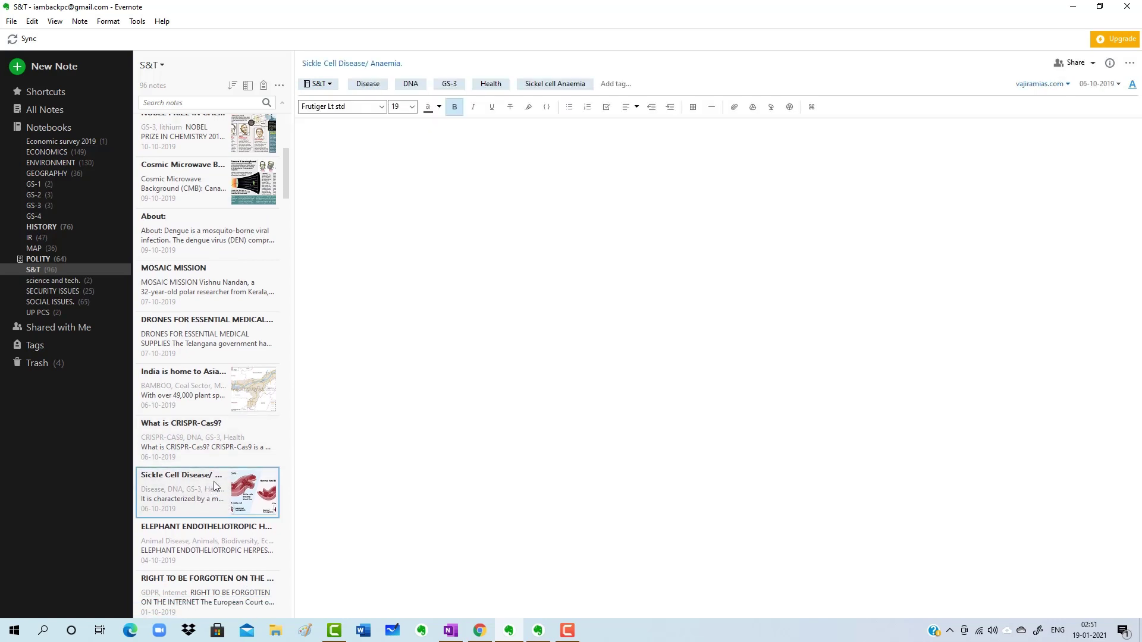
pyautogui.scroll(-3, 606, 413)
pyautogui.scroll(3, 620, 408)
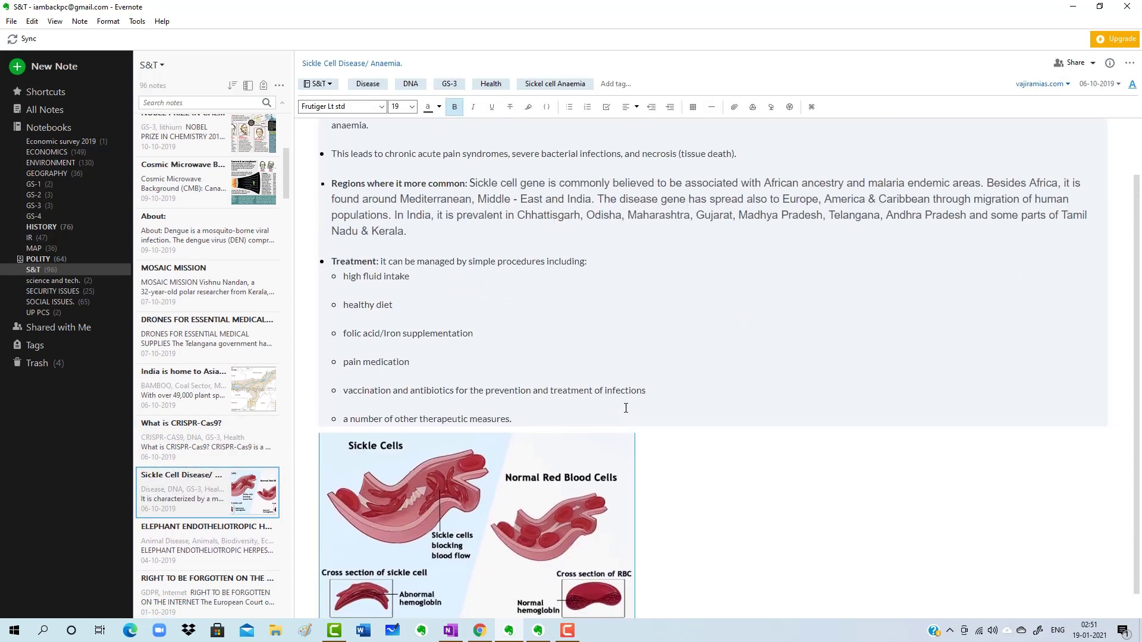
# Switch to the other signed-in account and view all its notes plus the ARC and DATA POINT notebooks
pyautogui.click(11, 22)
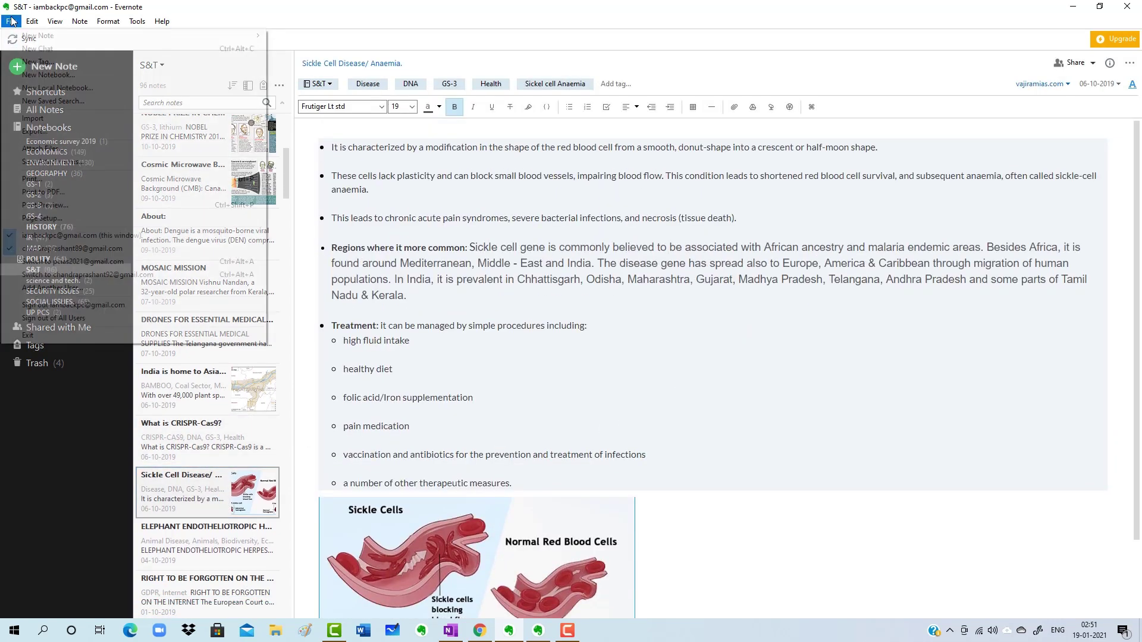
pyautogui.click(51, 249)
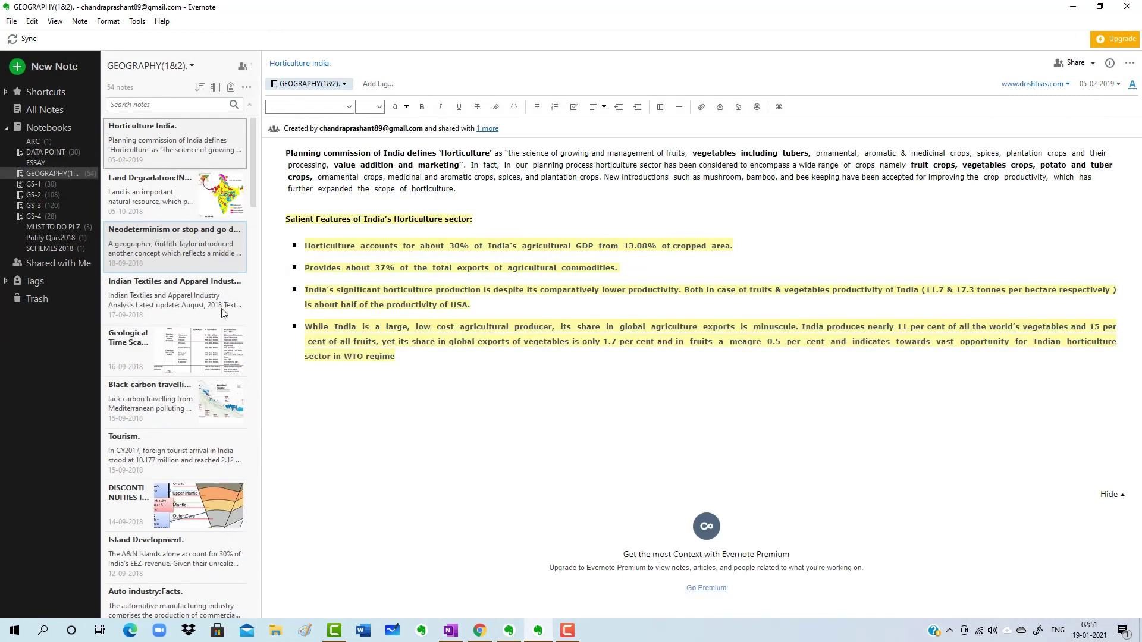
pyautogui.click(39, 109)
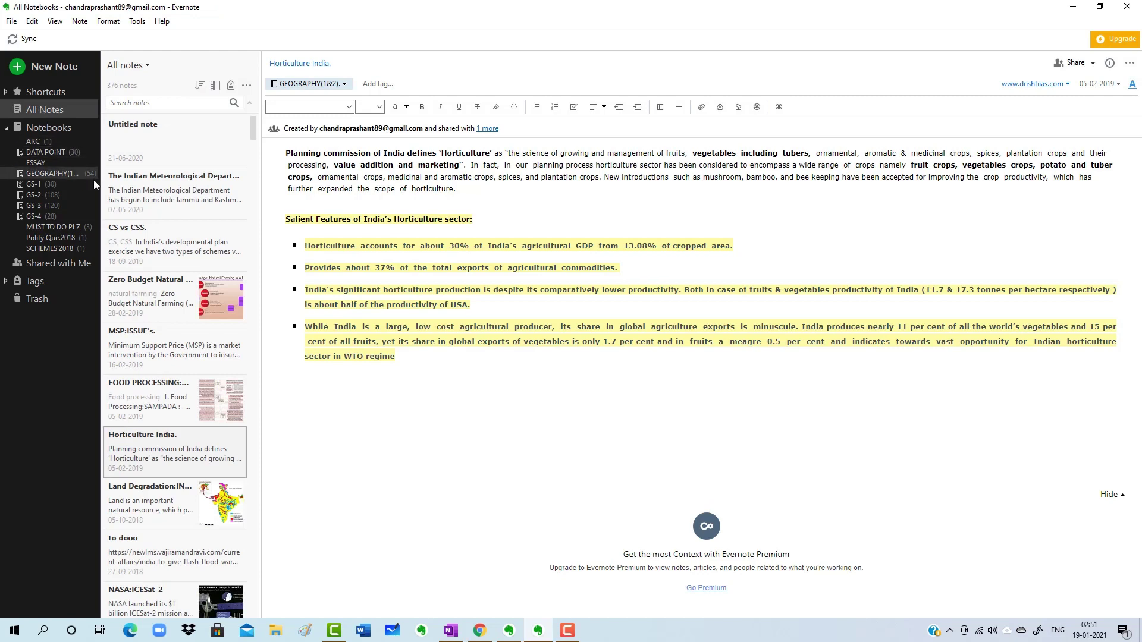
pyautogui.click(44, 141)
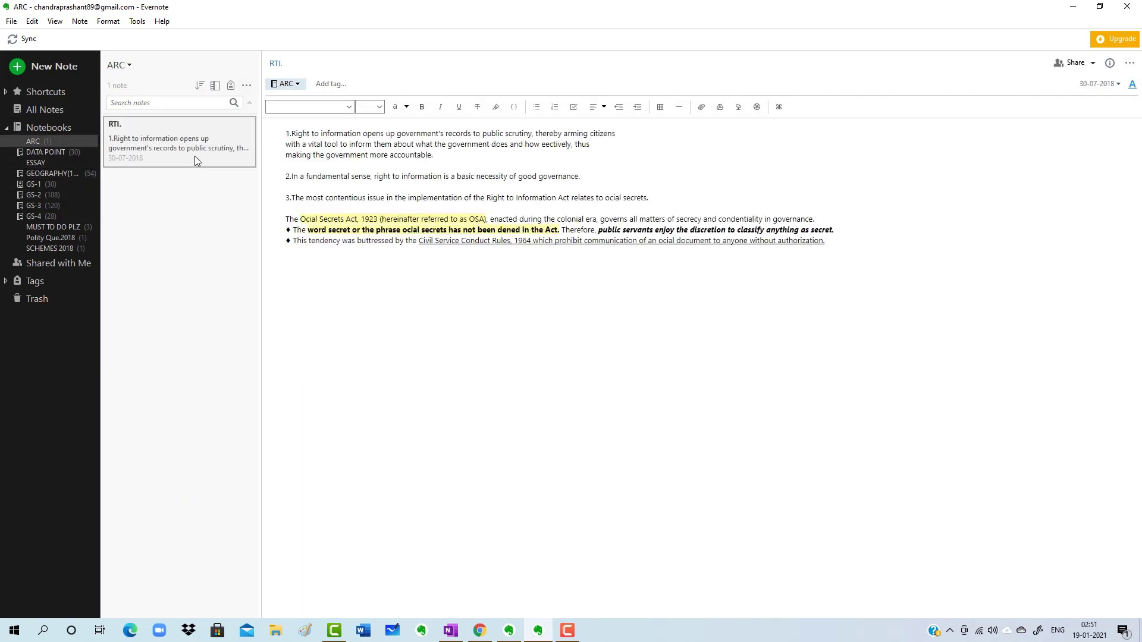
pyautogui.click(41, 152)
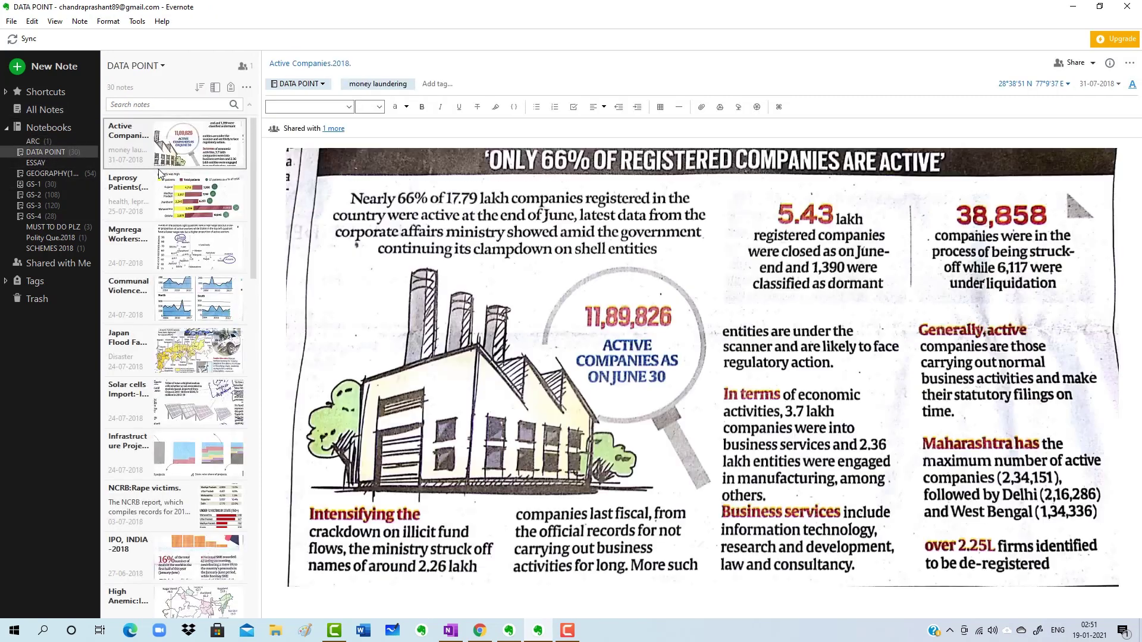
# Browse the DATA POINT notes from the leprosy patients chart through Japan Flood Factors to the solar cells import clipping
pyautogui.click(163, 215)
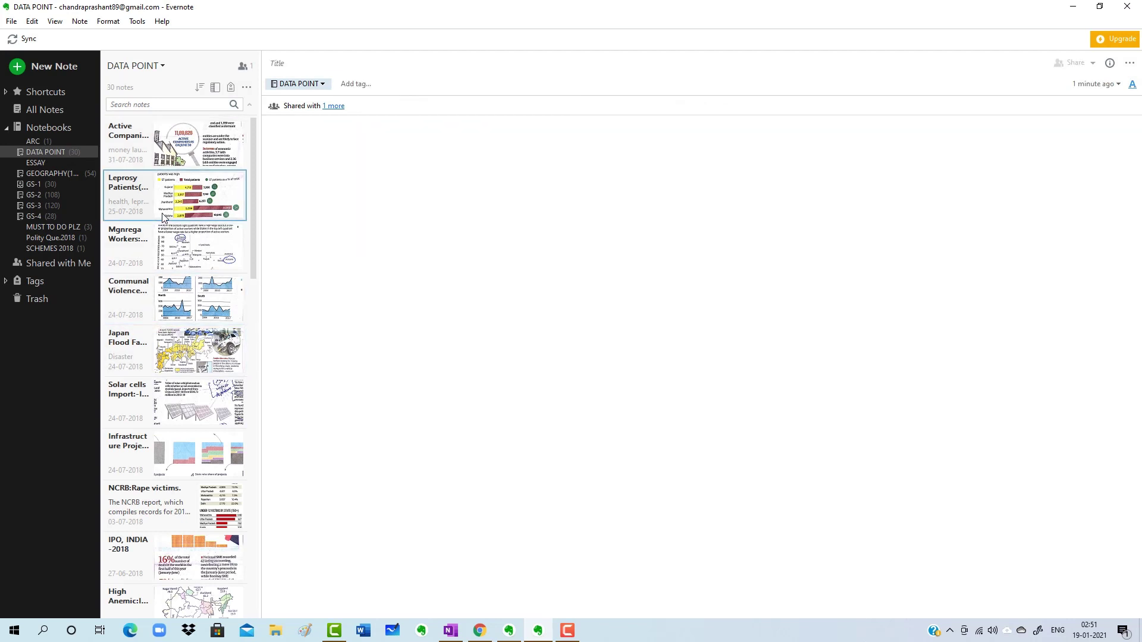
pyautogui.click(184, 239)
pyautogui.click(193, 278)
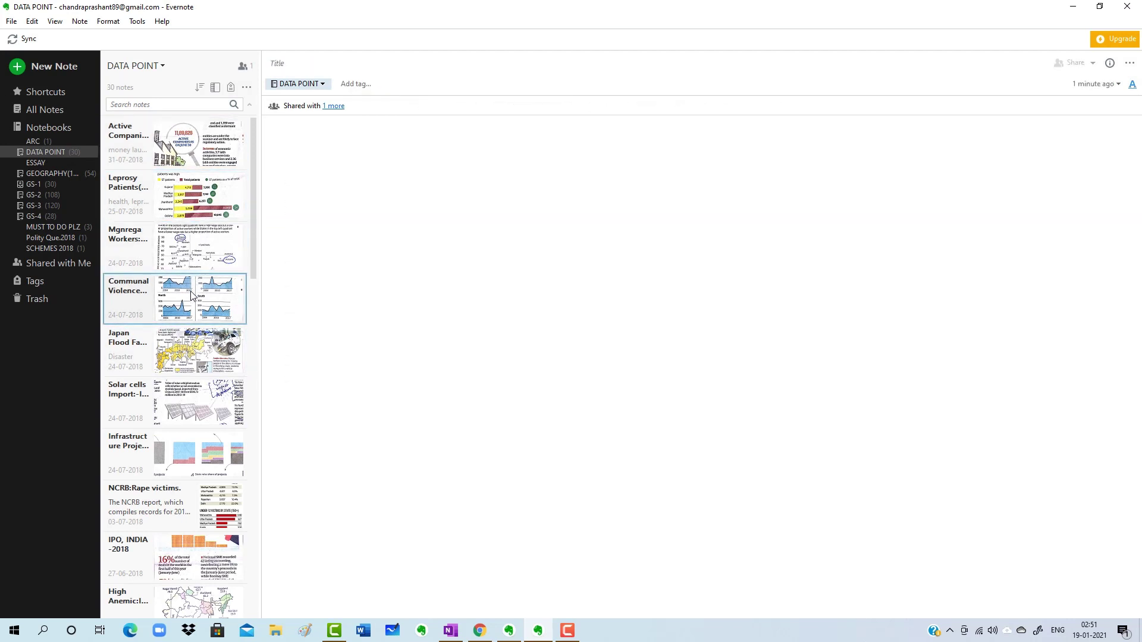
pyautogui.click(190, 351)
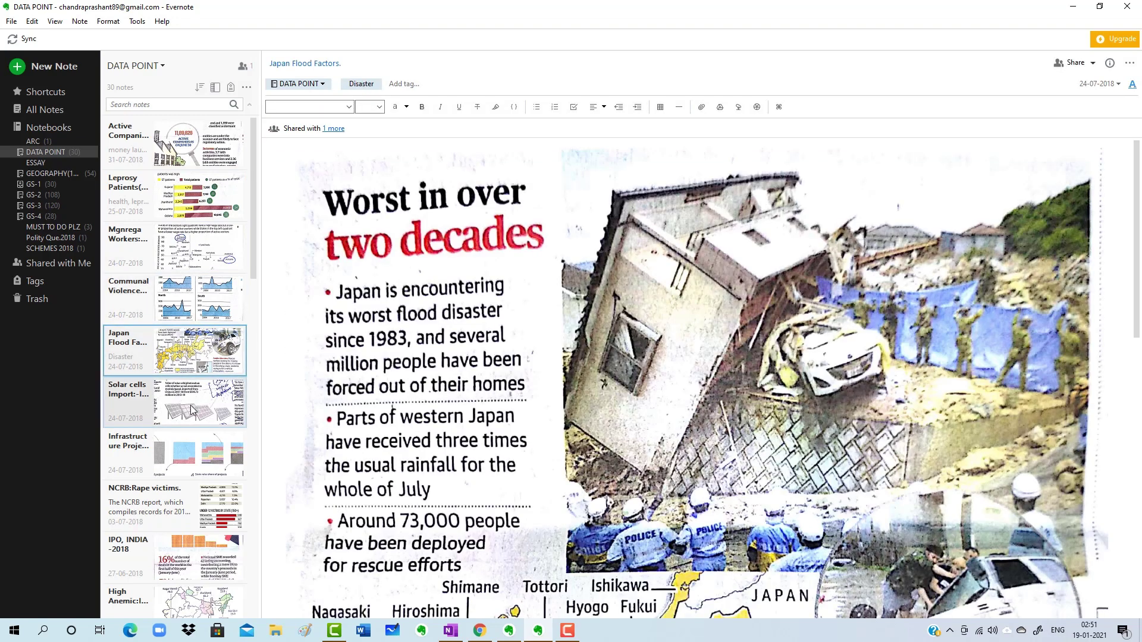
pyautogui.click(192, 410)
pyautogui.scroll(-1, 191, 412)
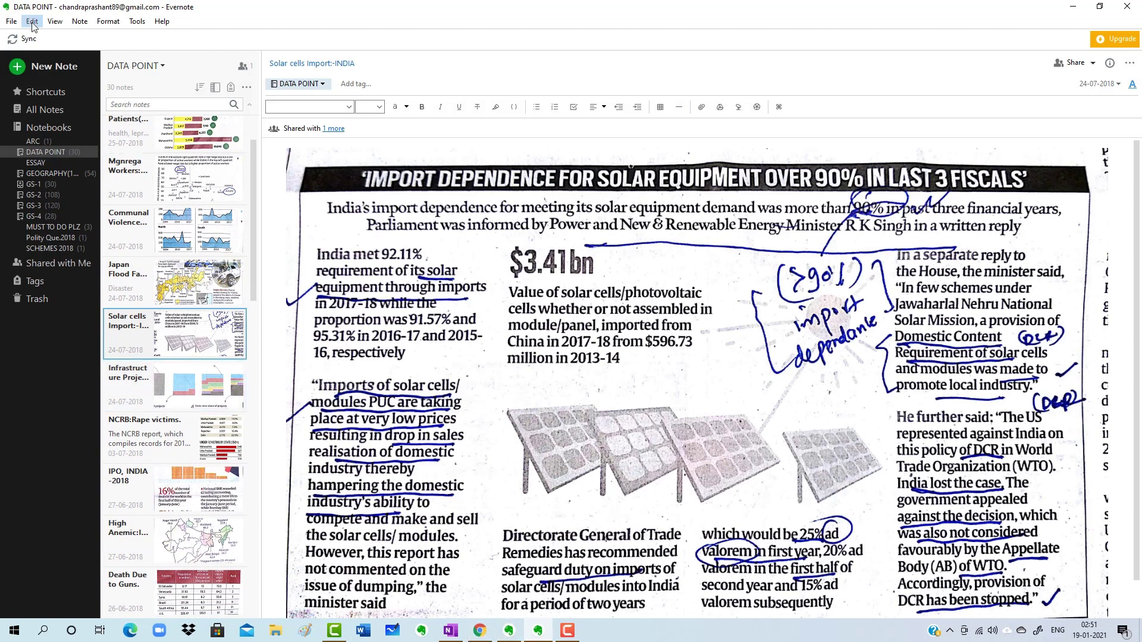
# Switch back to the account containing the Jallikattu note and show all its notes and its notebook list
pyautogui.click(517, 629)
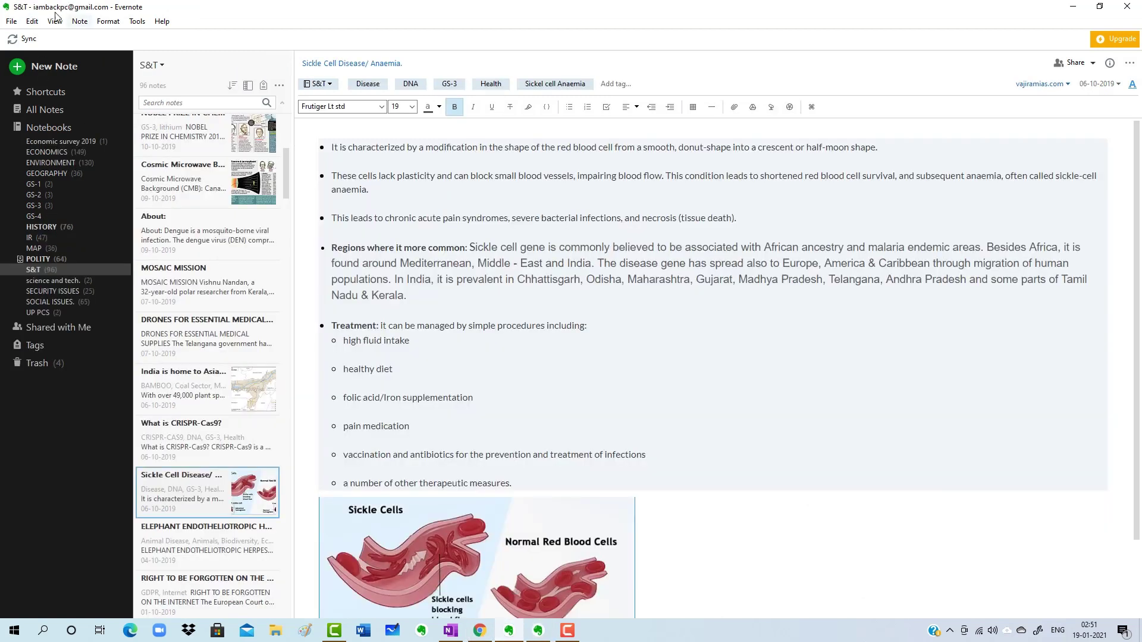
pyautogui.click(11, 21)
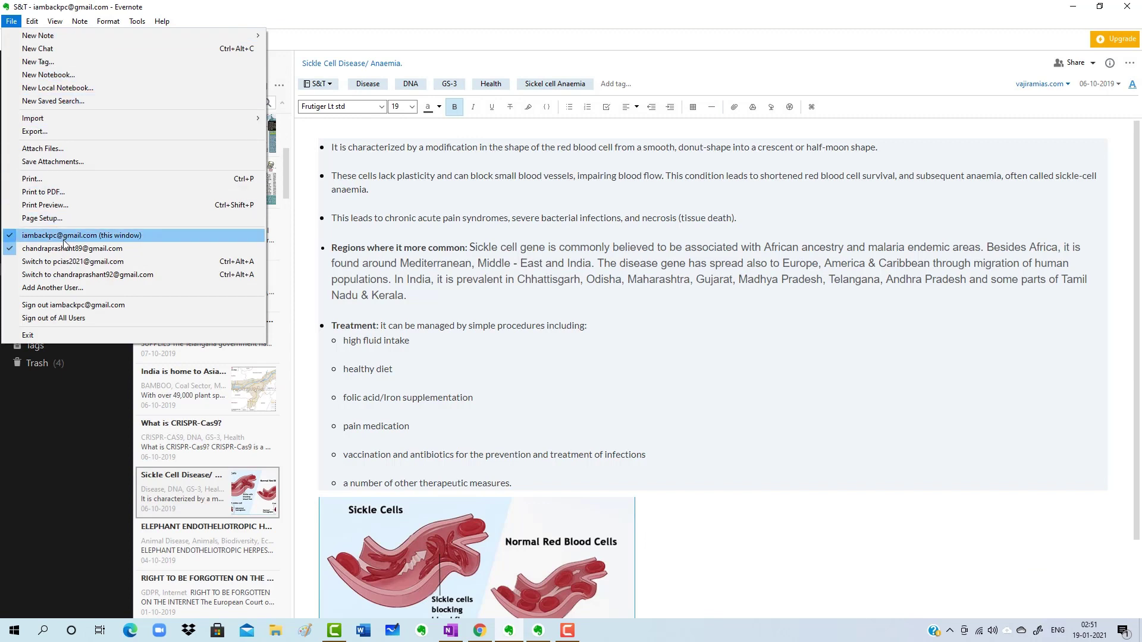
pyautogui.click(65, 261)
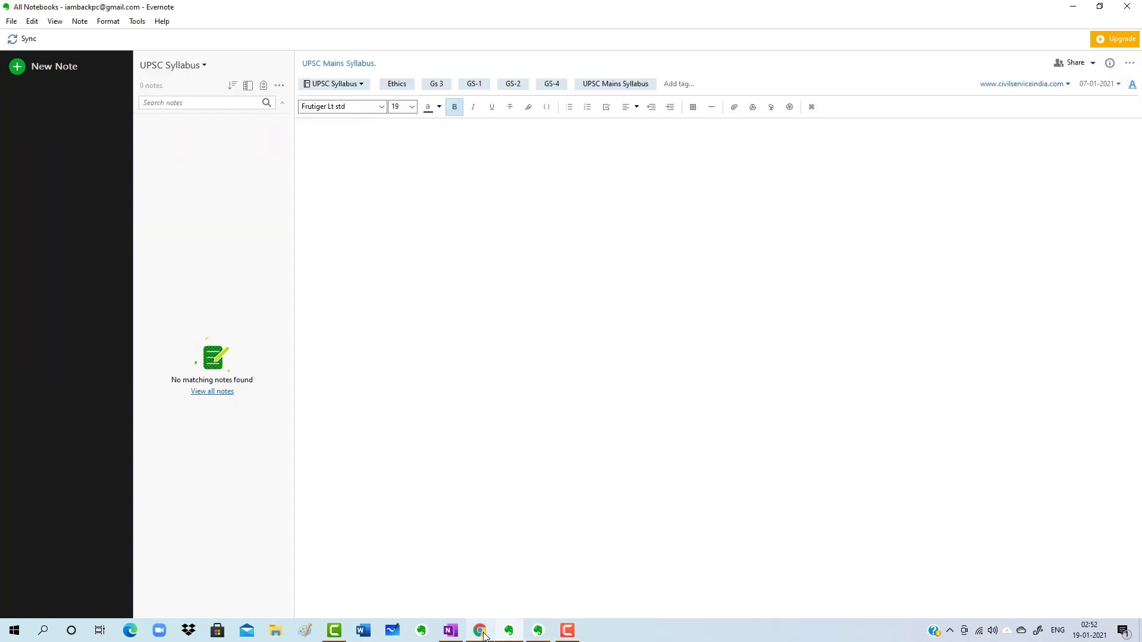
pyautogui.moveTo(484, 634)
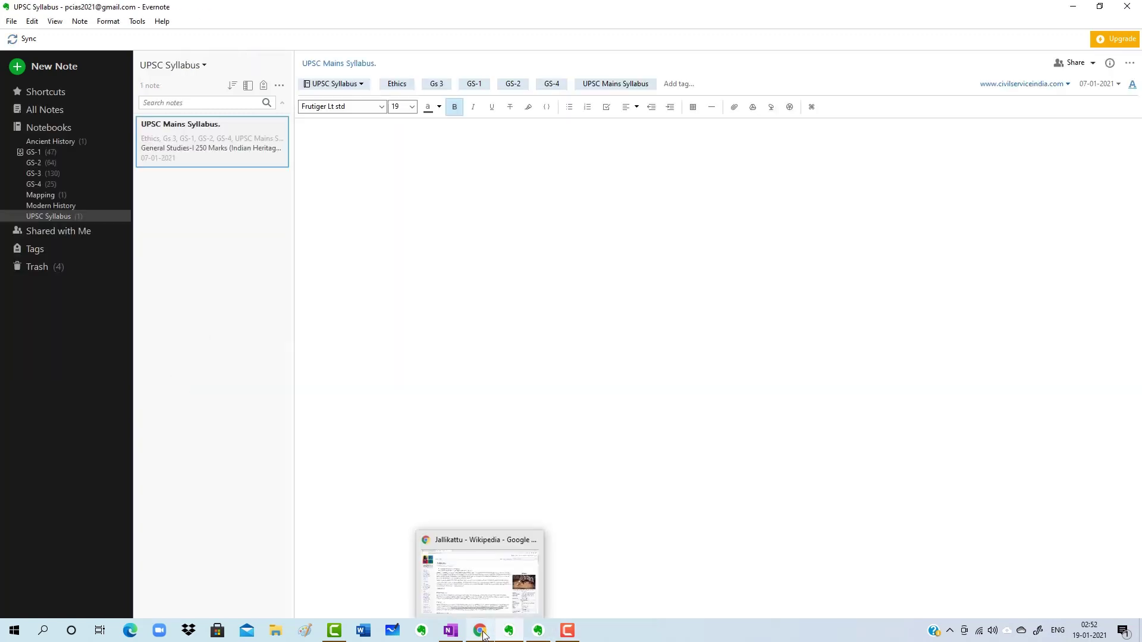
pyautogui.click(38, 107)
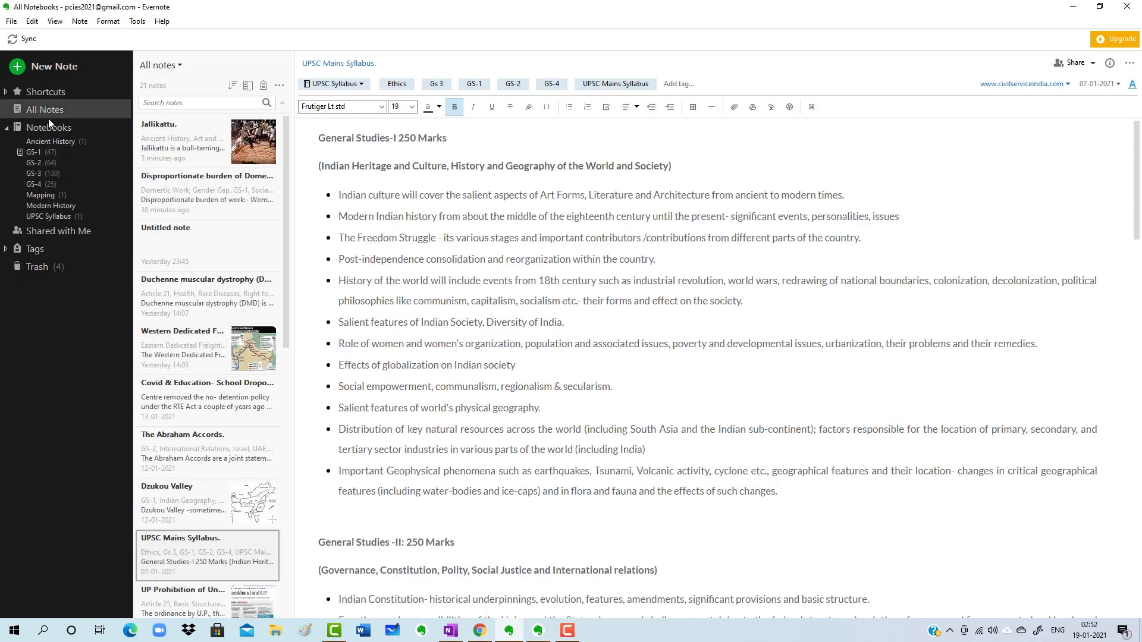
pyautogui.click(48, 126)
# Switch to Chrome and view the jallikattu article on the front page of Delhi_TheHindu_18-01-2021.pdf
pyautogui.click(489, 632)
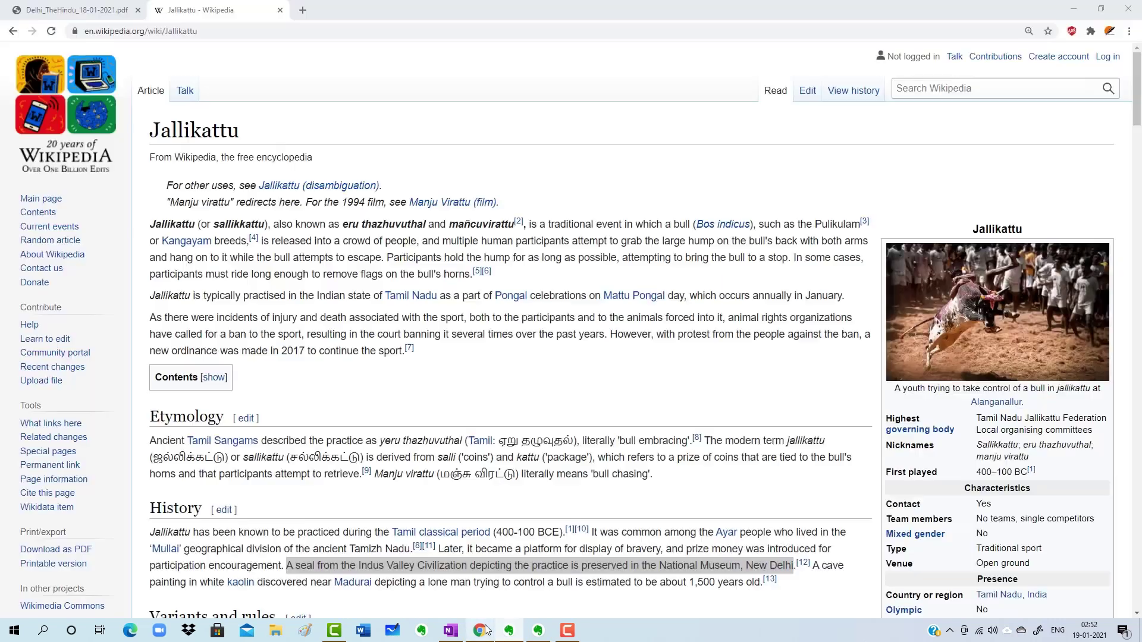
pyautogui.click(75, 10)
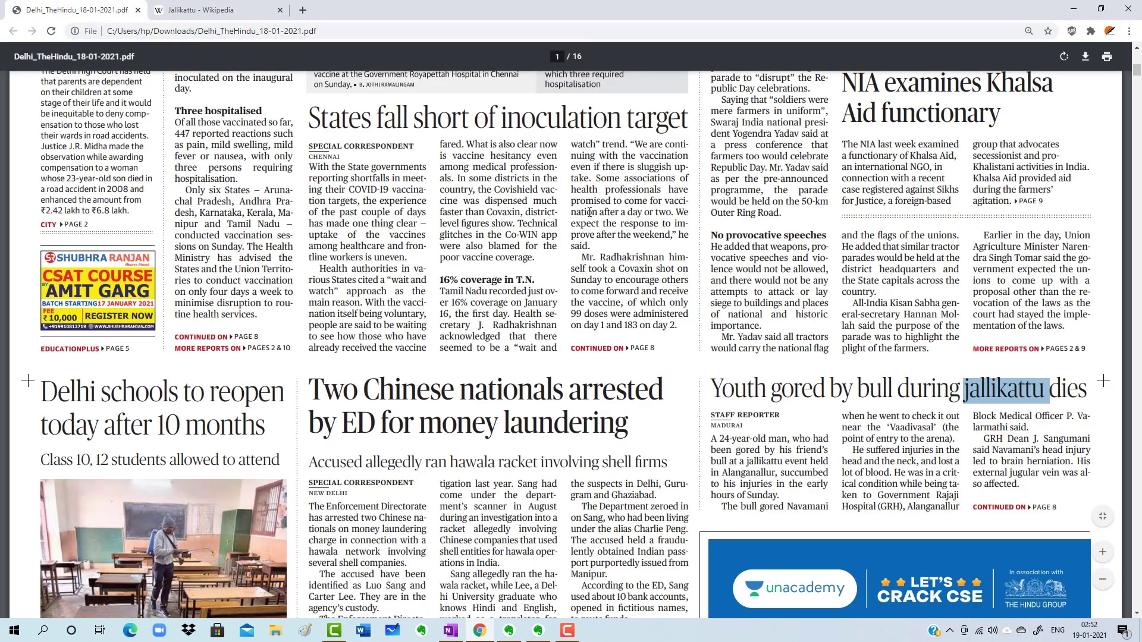
pyautogui.scroll(-14, 511, 297)
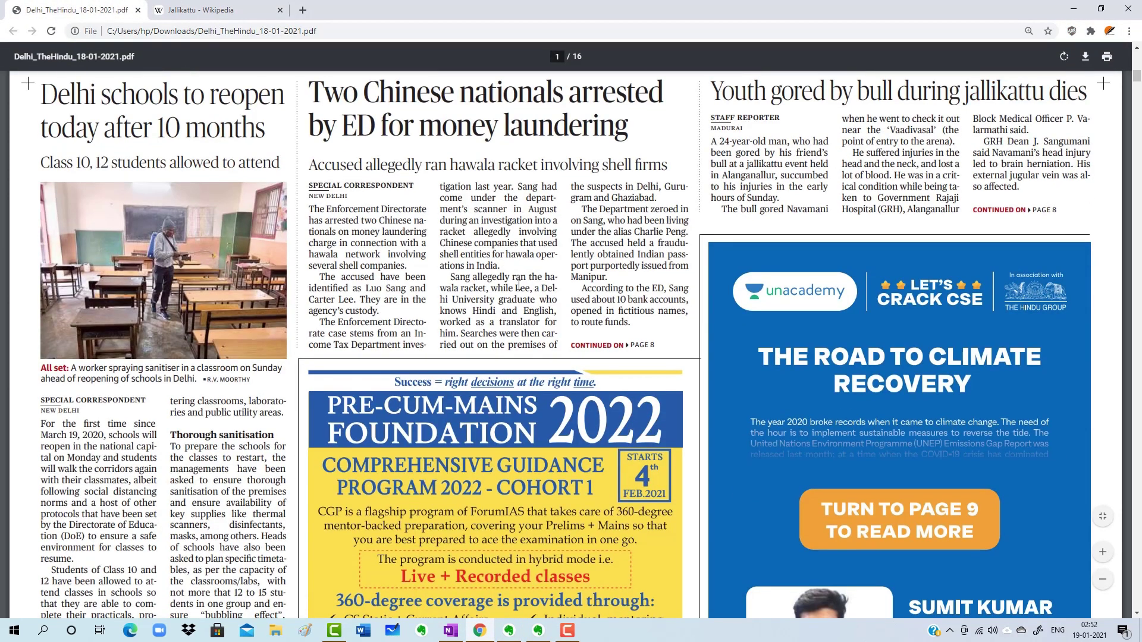
# Look through the front page and page 2 of the Hindu PDF, ending at the crowdfunding article on page 3
pyautogui.scroll(-7, 520, 285)
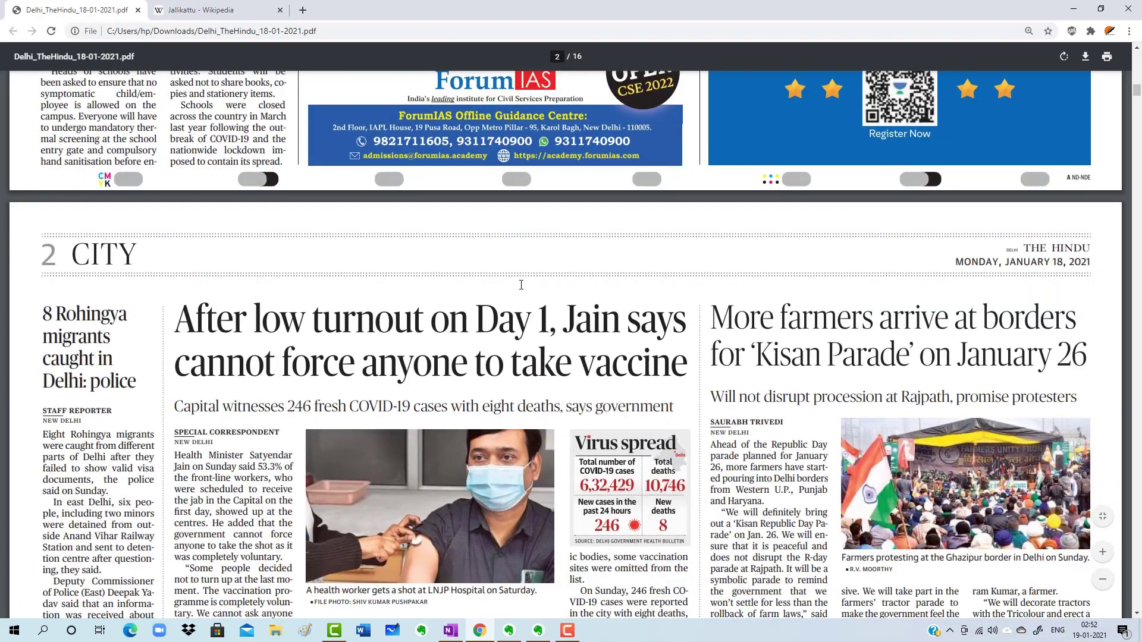
pyautogui.scroll(-5, 522, 285)
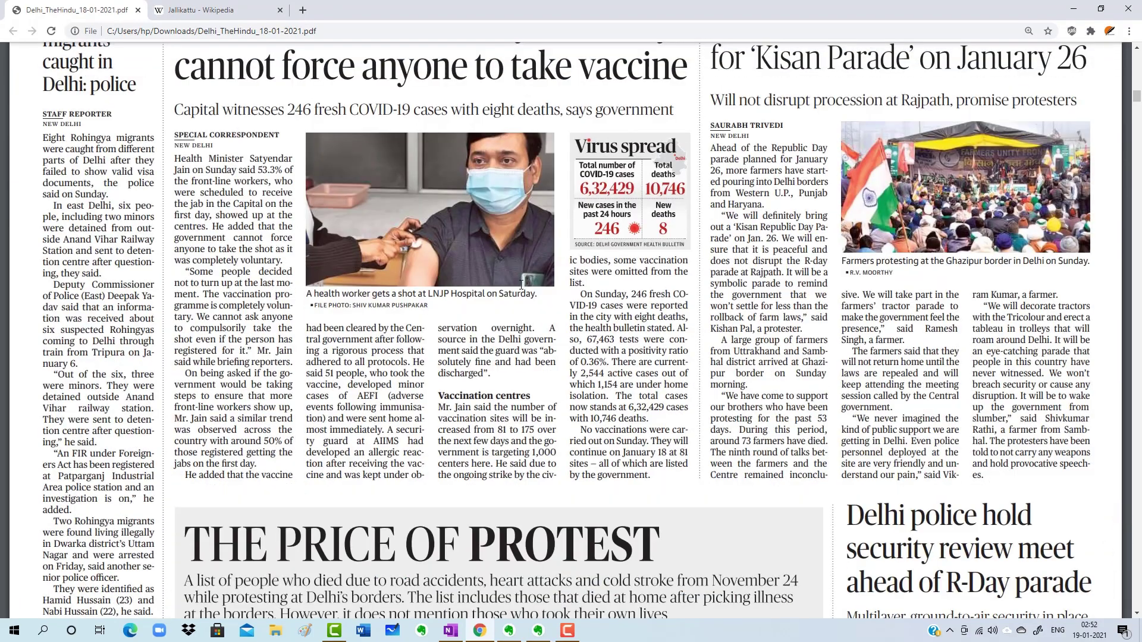
pyautogui.scroll(-10, 521, 285)
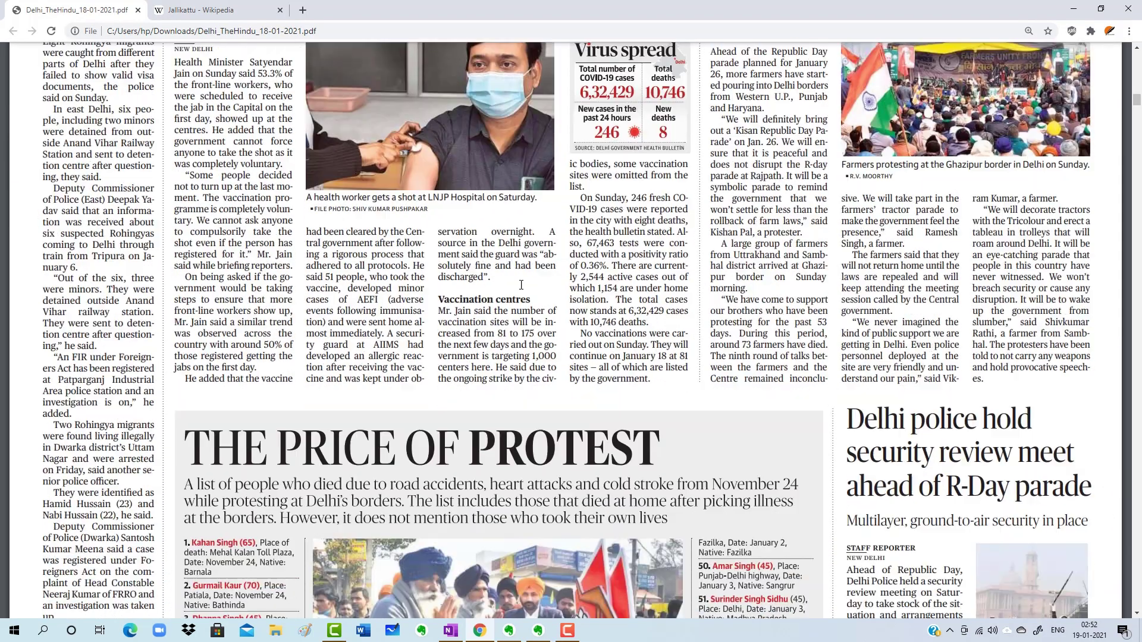
pyautogui.scroll(-5, 521, 285)
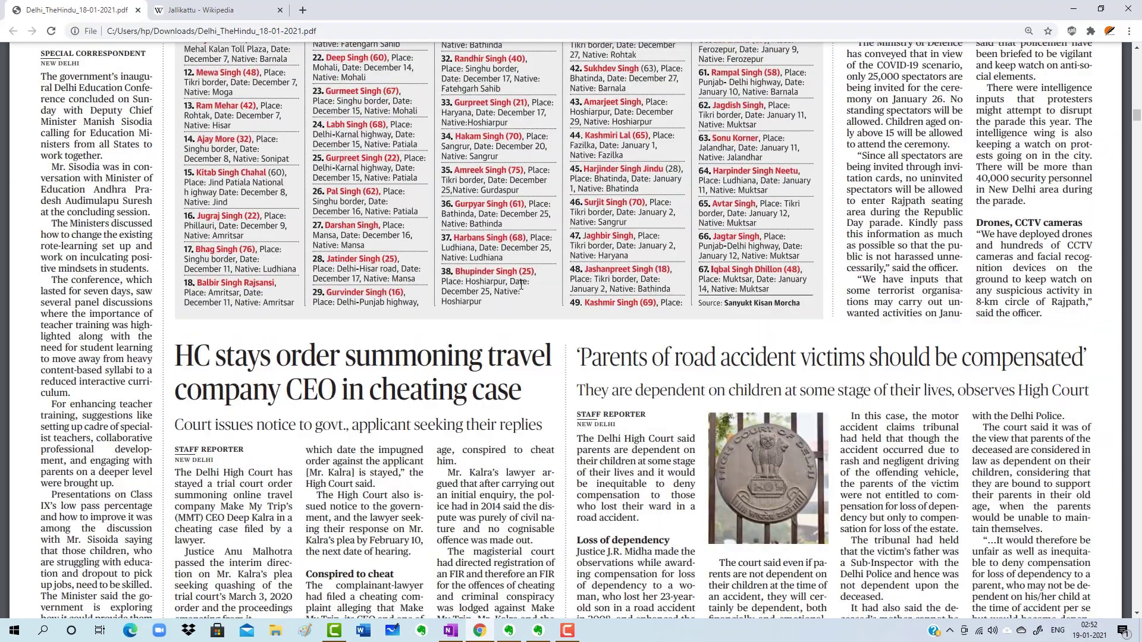
pyautogui.scroll(4, 522, 285)
pyautogui.scroll(20, 521, 285)
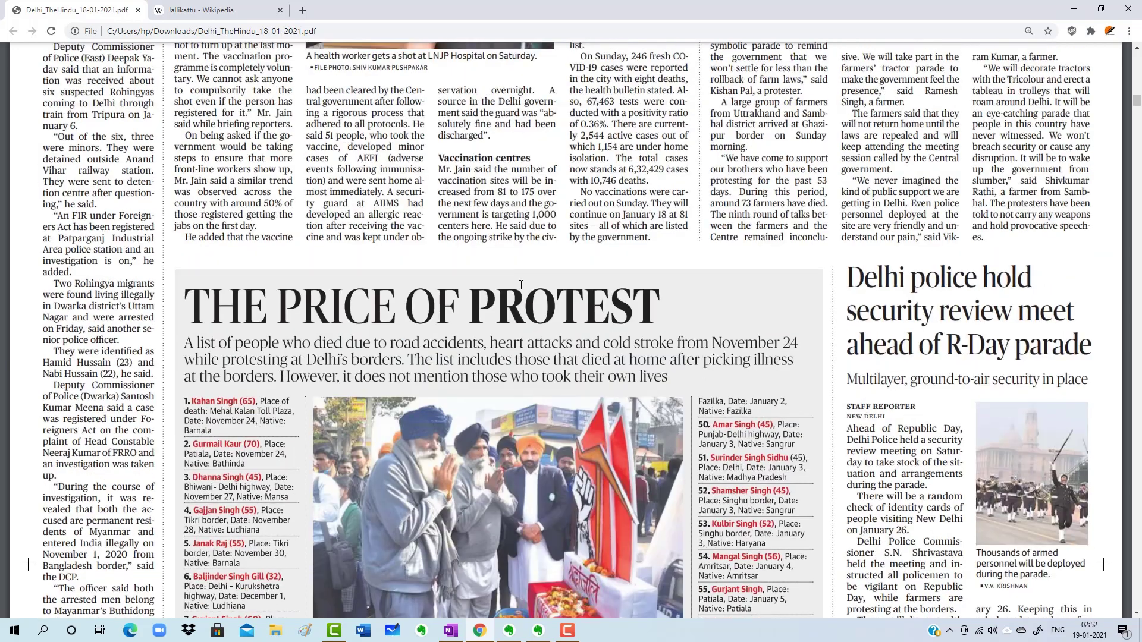
pyautogui.scroll(20, 521, 285)
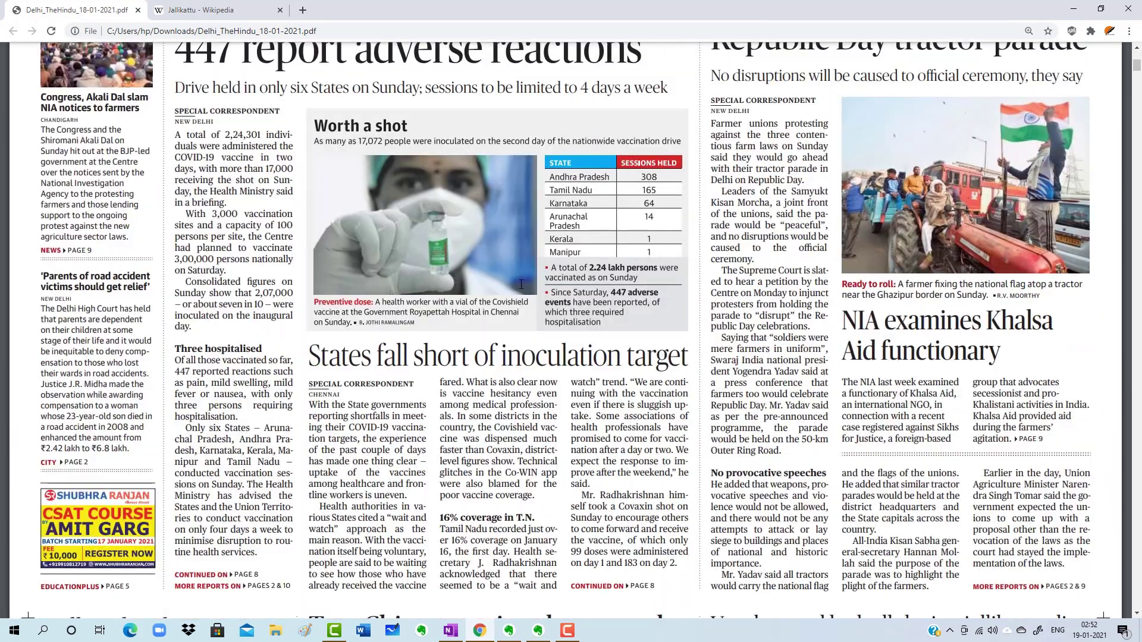
pyautogui.scroll(-20, 521, 285)
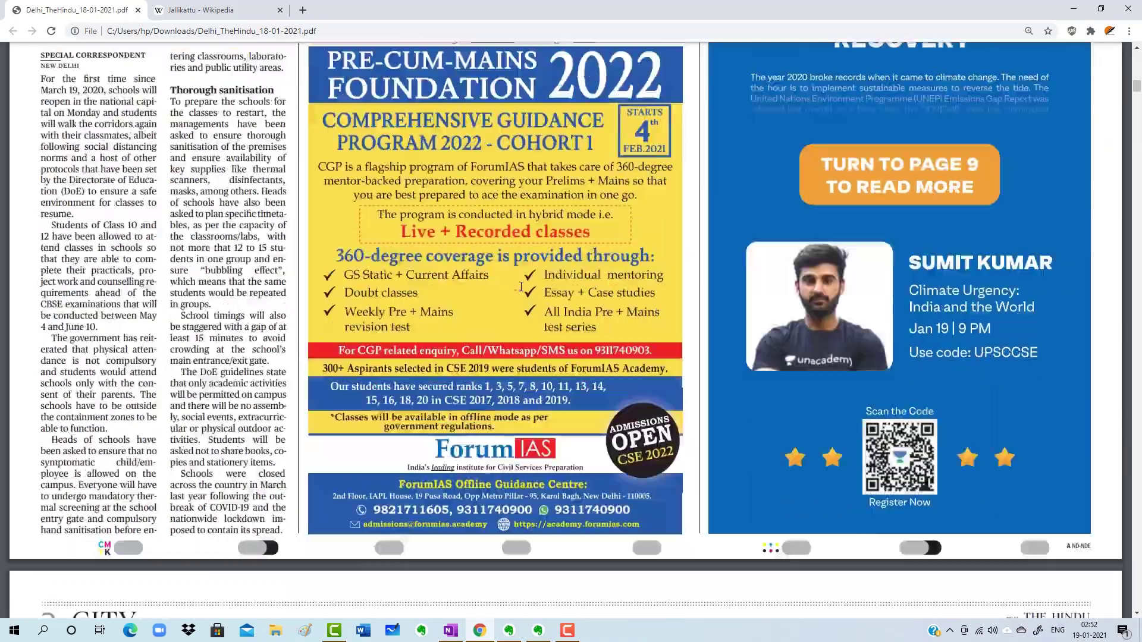
pyautogui.scroll(-20, 519, 287)
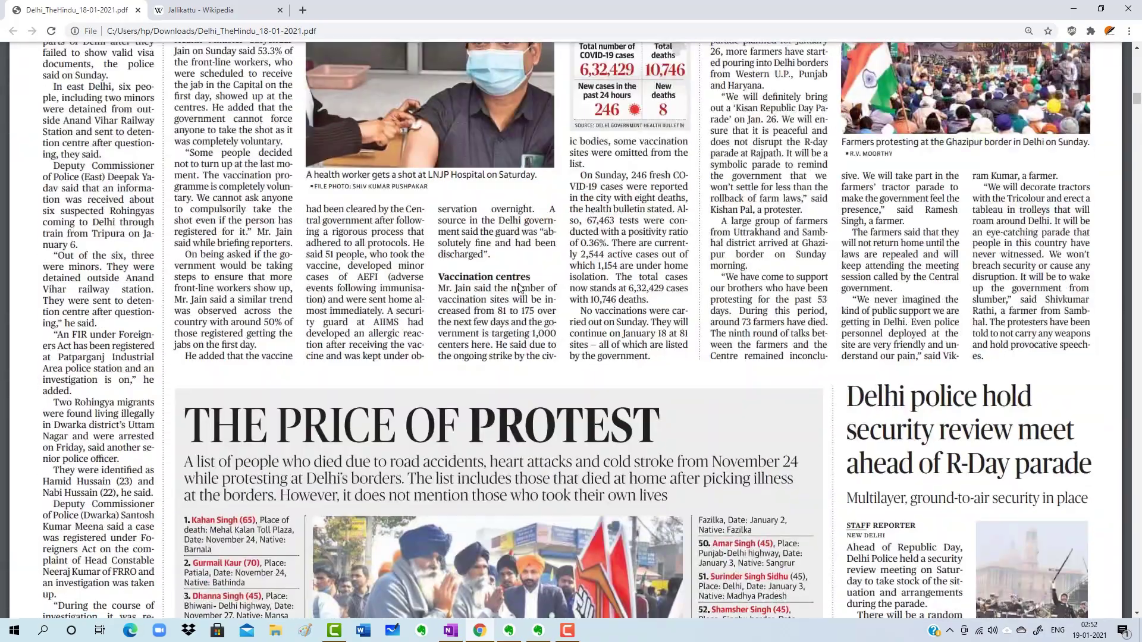
pyautogui.scroll(-12, 519, 283)
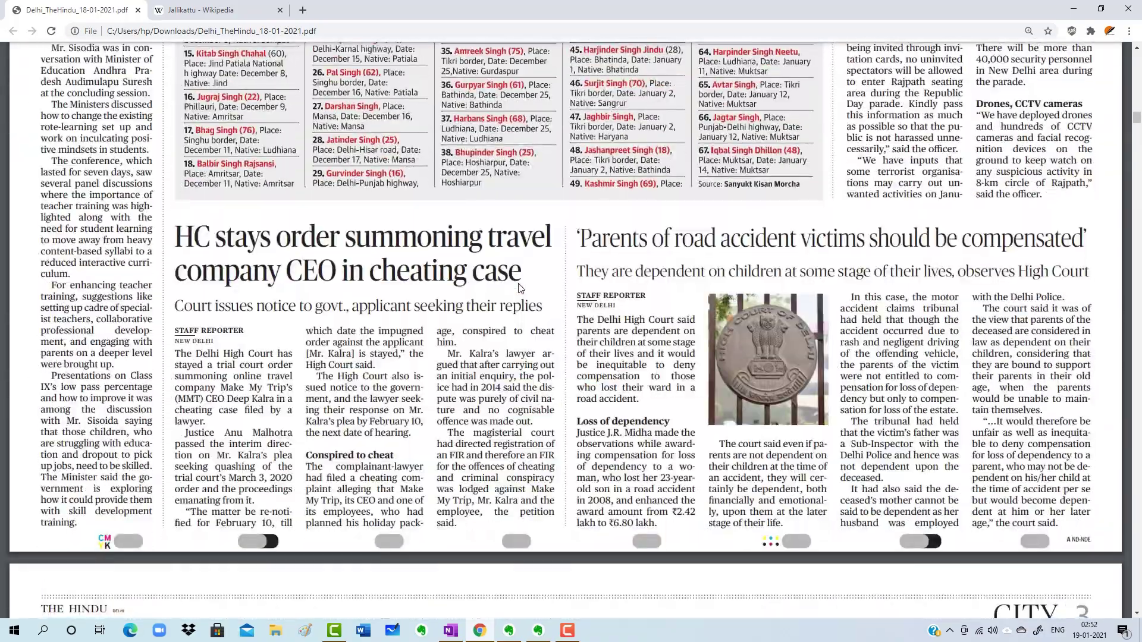
pyautogui.scroll(-10, 519, 288)
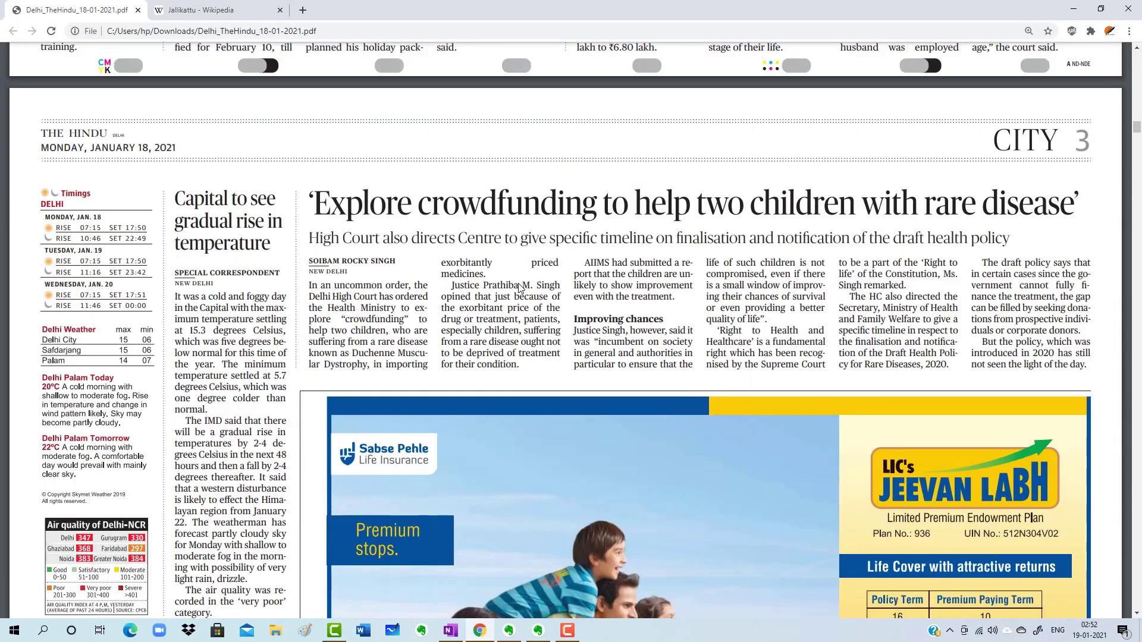
# Mark the crowdfunding article's headline, its words "rare disease" and the term "crowdfunding" in the text while reading
pyautogui.moveTo(314, 200); pyautogui.dragTo(1074, 198)
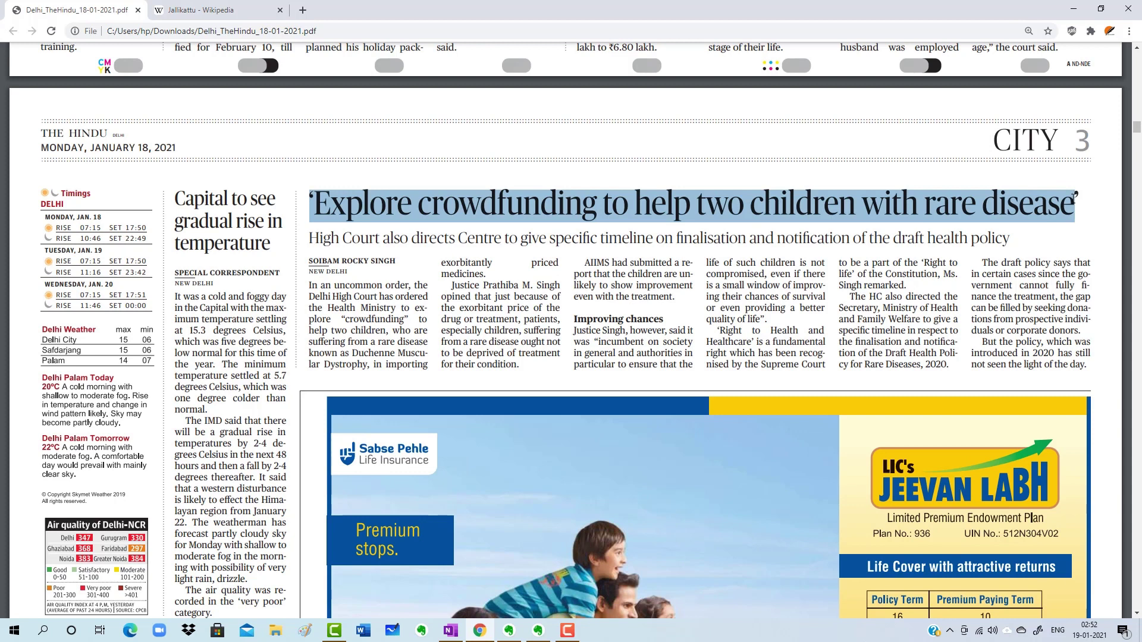
pyautogui.click(954, 220)
pyautogui.moveTo(927, 208); pyautogui.dragTo(1082, 207)
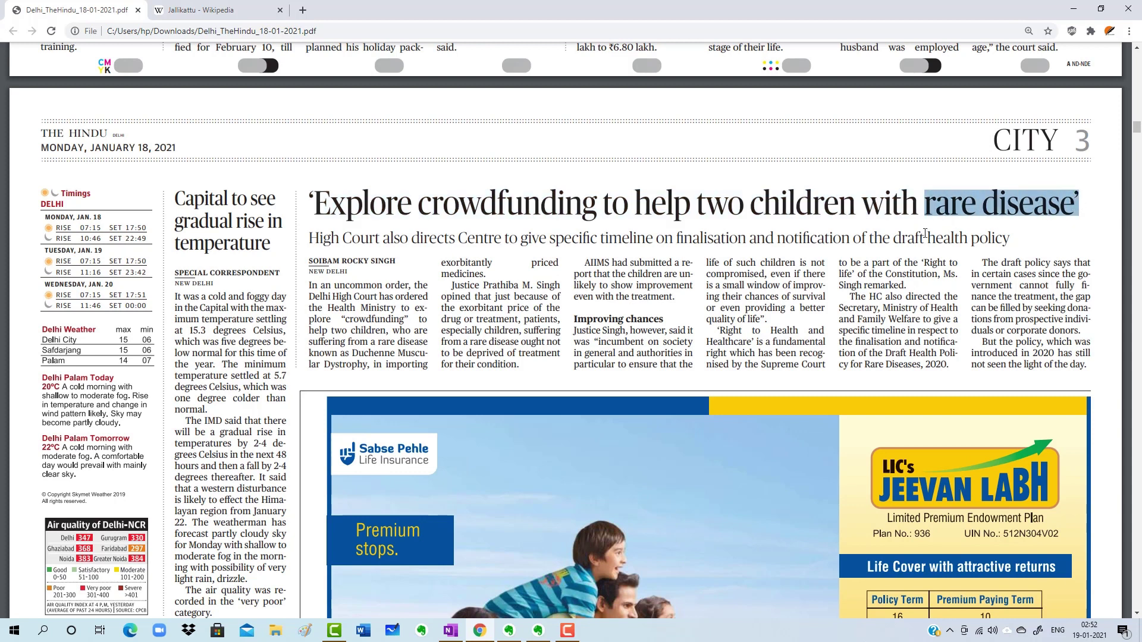
pyautogui.click(530, 344)
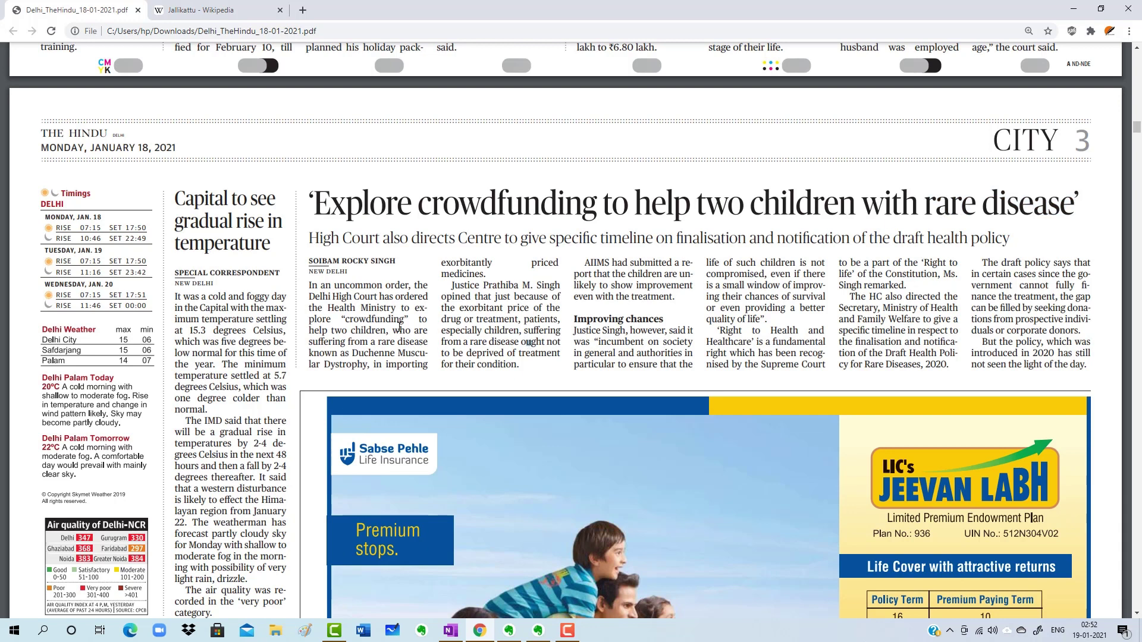
pyautogui.moveTo(342, 319); pyautogui.dragTo(419, 322)
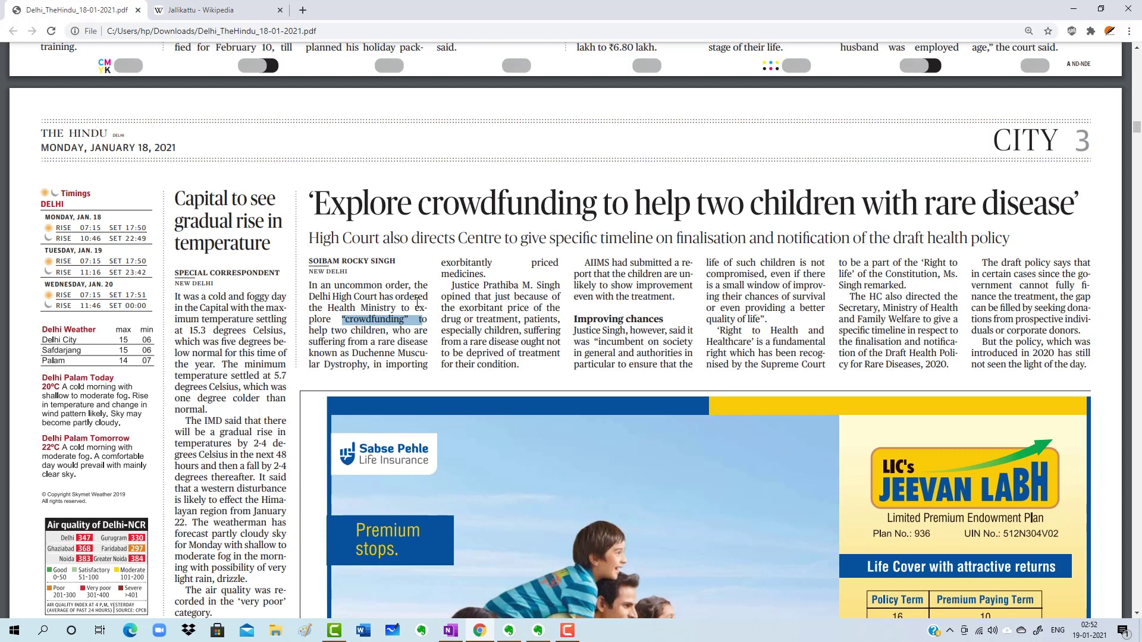
pyautogui.click(382, 363)
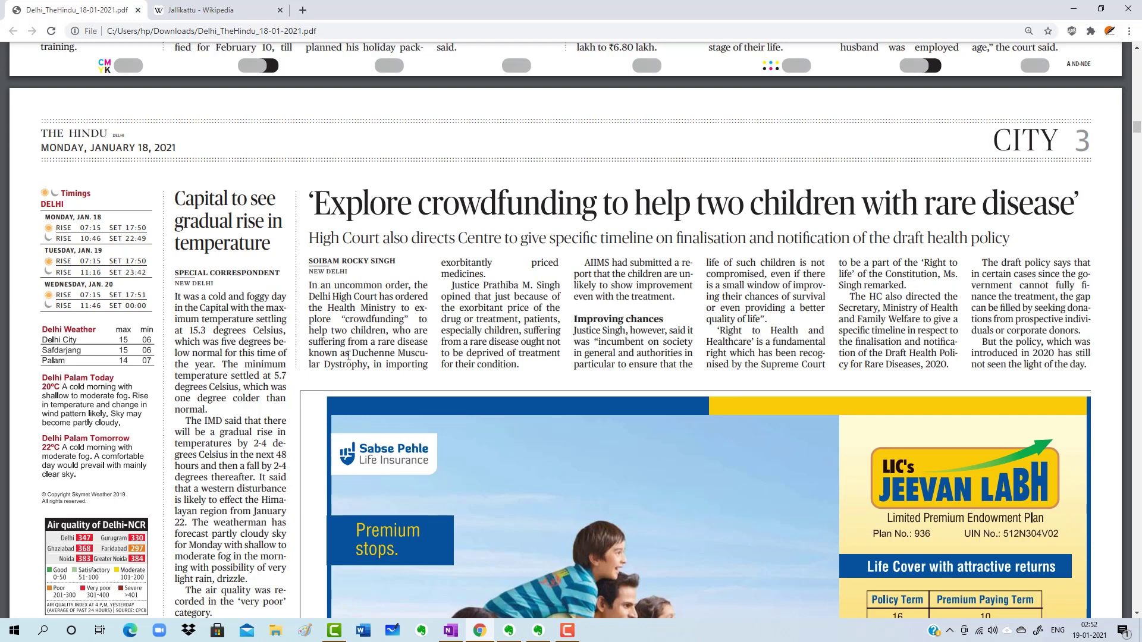
# Copy the disease name "Duchenne Muscular Dystrophy," from the first column of the crowdfunding article
pyautogui.moveTo(355, 355); pyautogui.dragTo(373, 368)
pyautogui.click(353, 356)
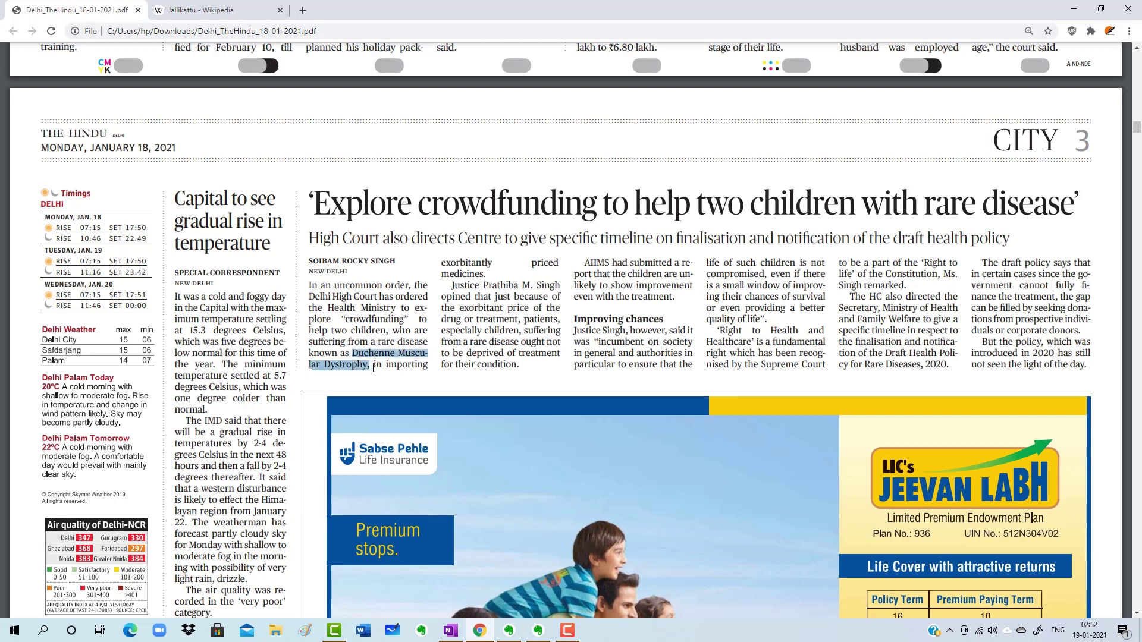
pyautogui.rightClick(338, 364)
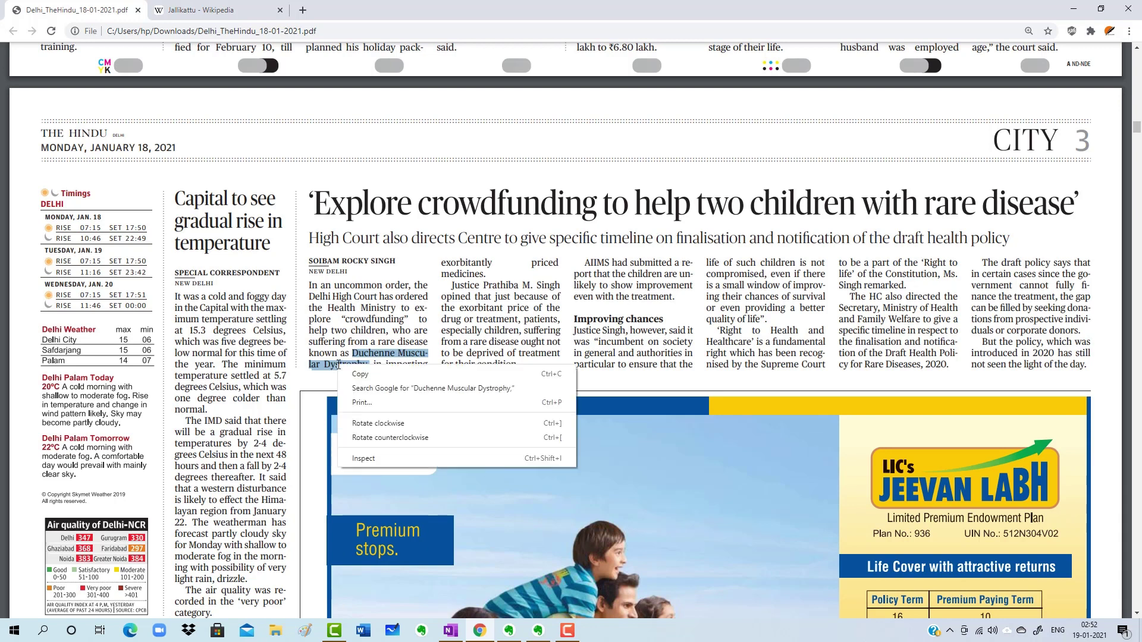
pyautogui.click(373, 374)
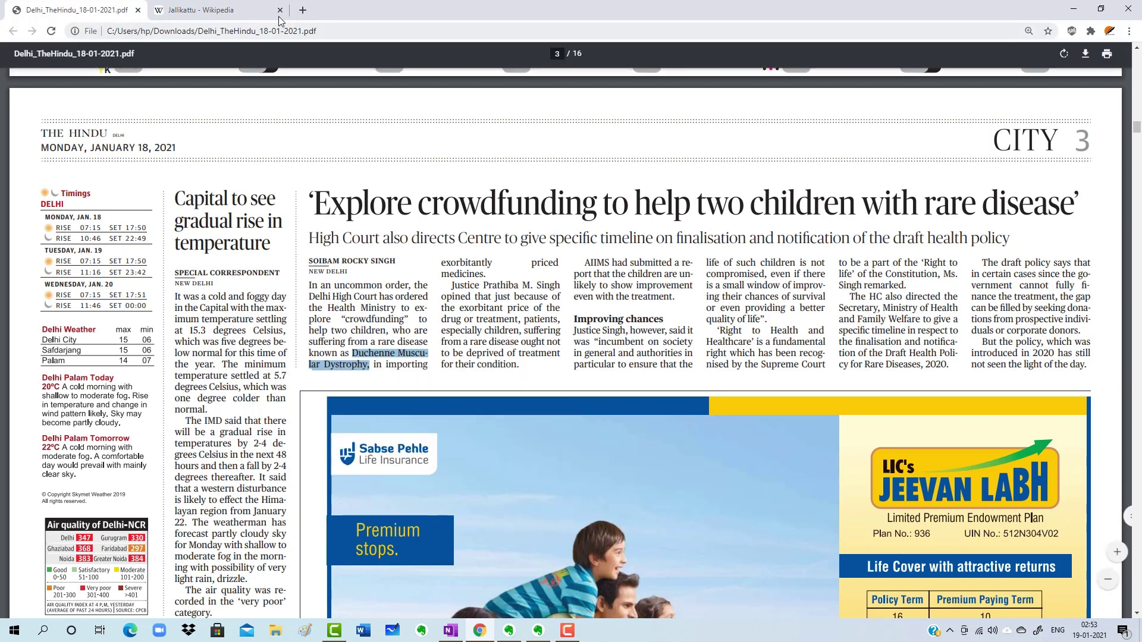
# Search Google for the copied disease name in place of the Jallikattu page and open the Wikipedia article on Duchenne muscular dystrophy
pyautogui.click(202, 10)
pyautogui.click(258, 29)
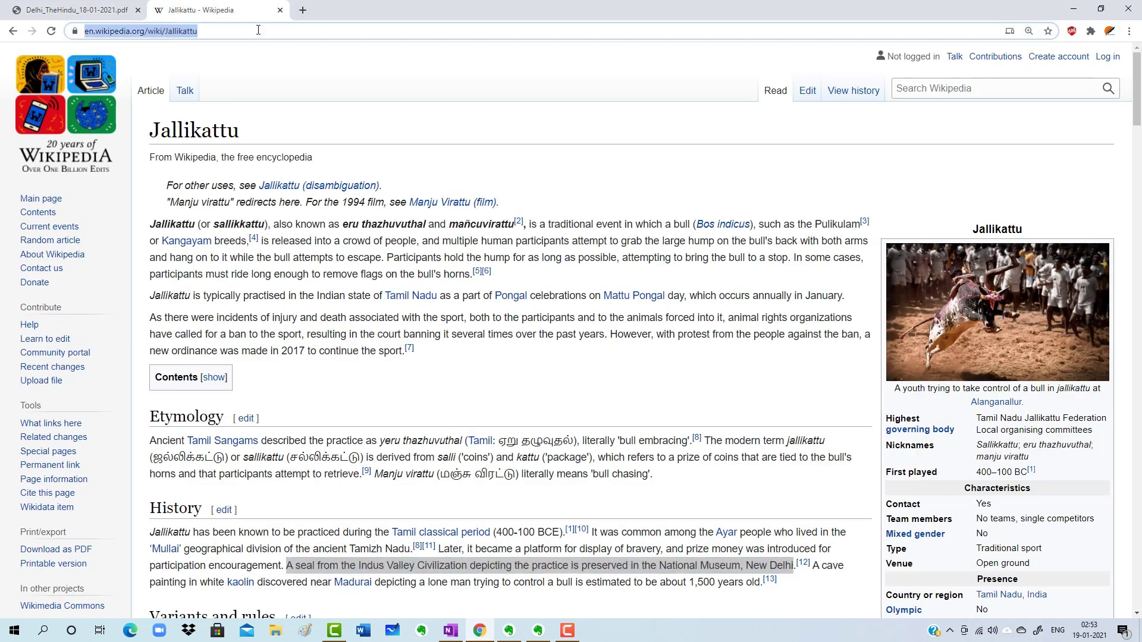
pyautogui.hotkey('ctrl', 'v')
pyautogui.press('Return')
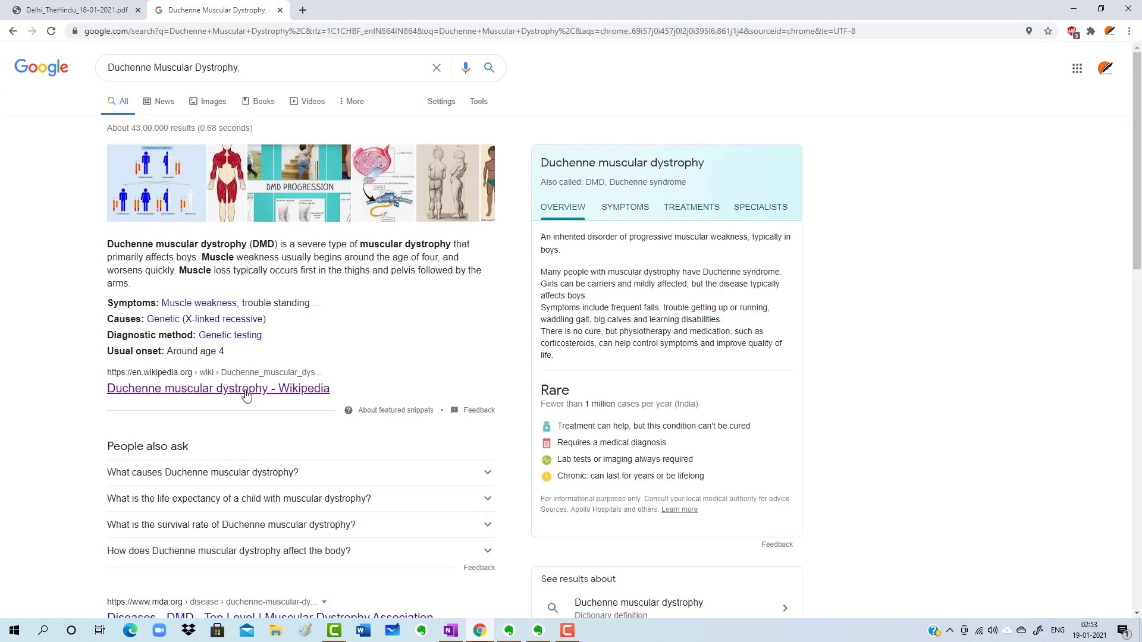
pyautogui.click(246, 394)
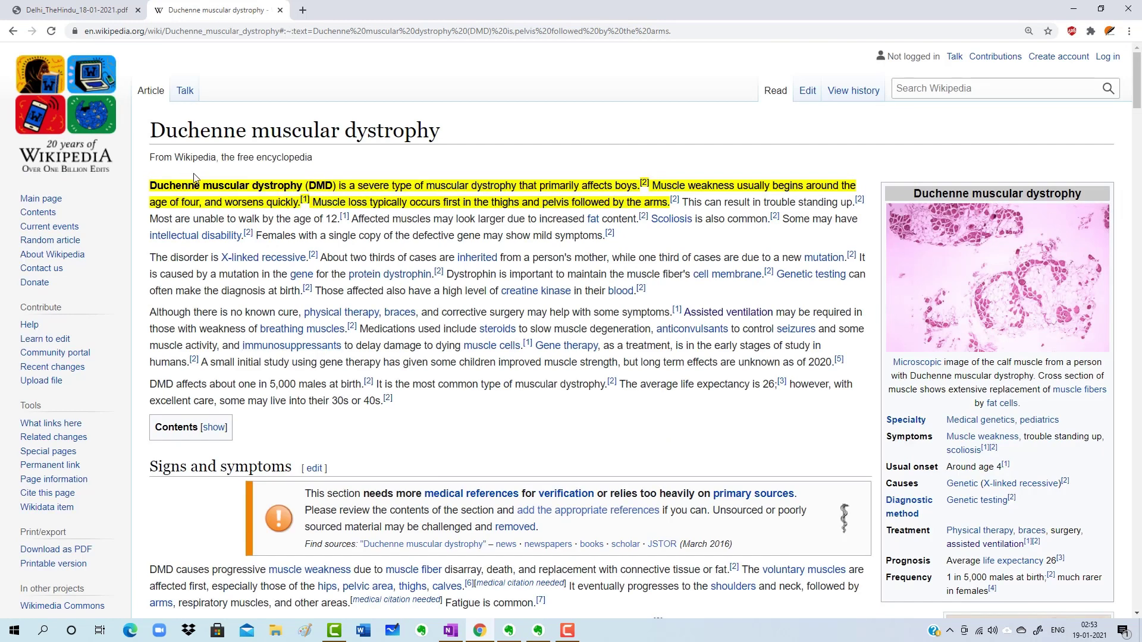
# Switch to Evernote, open the Duchenne muscular dystrophy note in GS-3, and bold and highlight its first sentence through "affects boys"
pyautogui.click(508, 630)
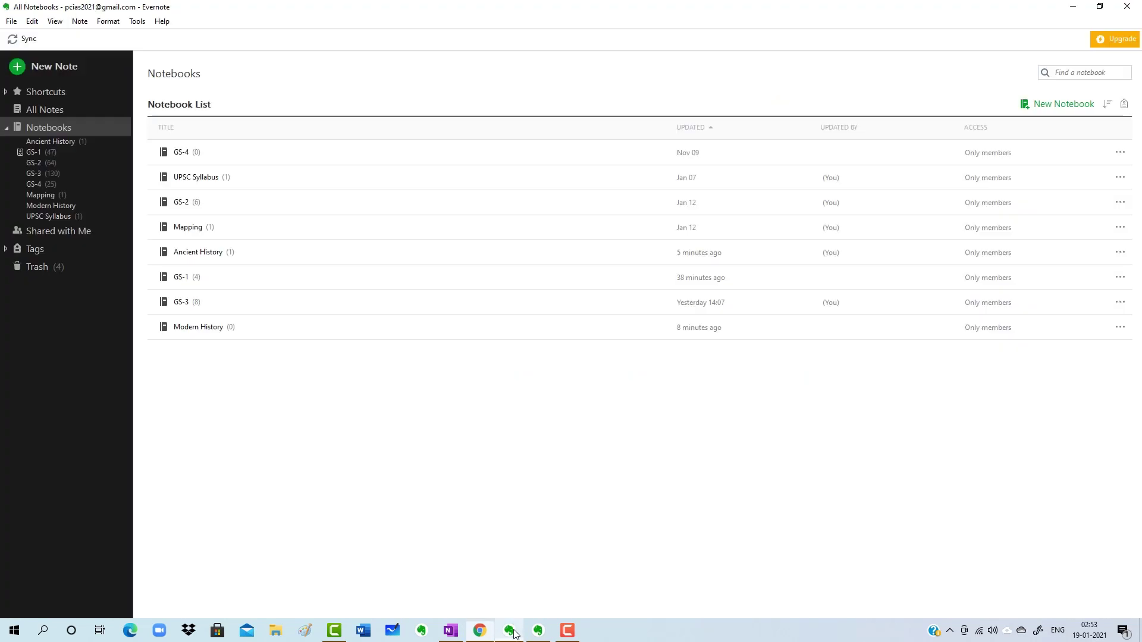
pyautogui.click(42, 173)
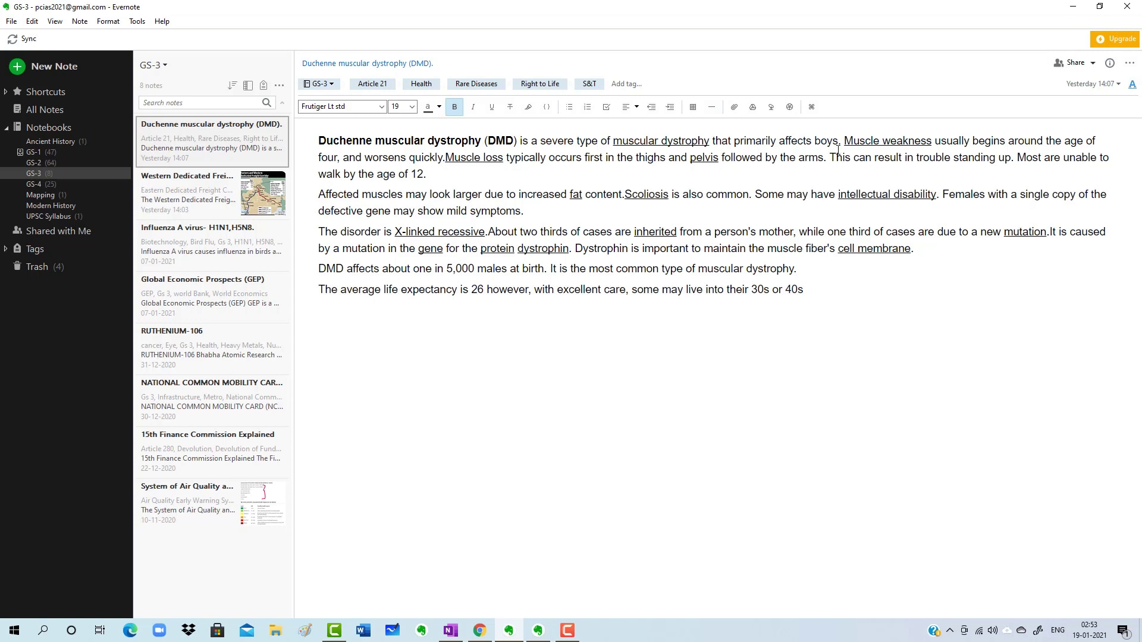
pyautogui.moveTo(838, 142); pyautogui.dragTo(352, 122)
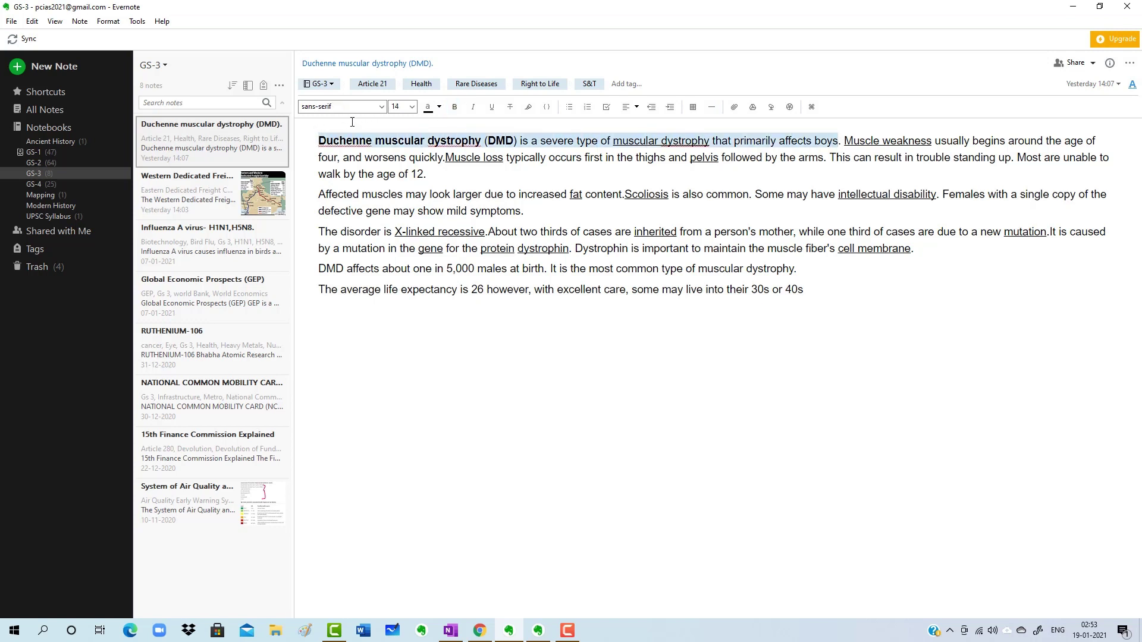
pyautogui.click(454, 107)
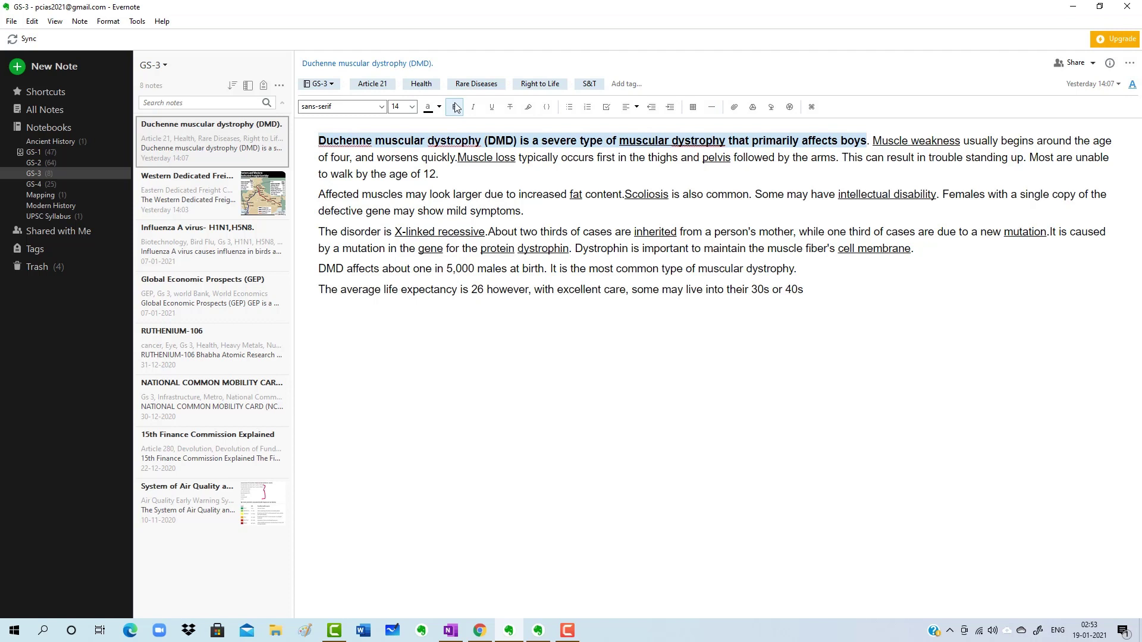
pyautogui.click(528, 107)
pyautogui.click(759, 153)
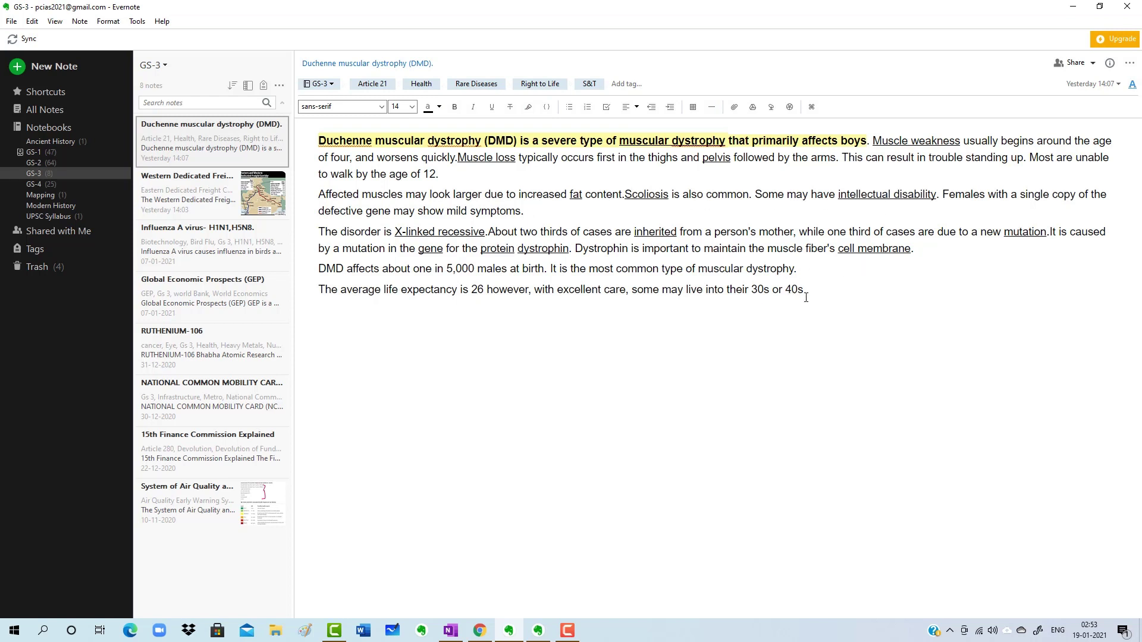
# Italicize and underline the note's last line about average life expectancy
pyautogui.moveTo(806, 292); pyautogui.dragTo(317, 315)
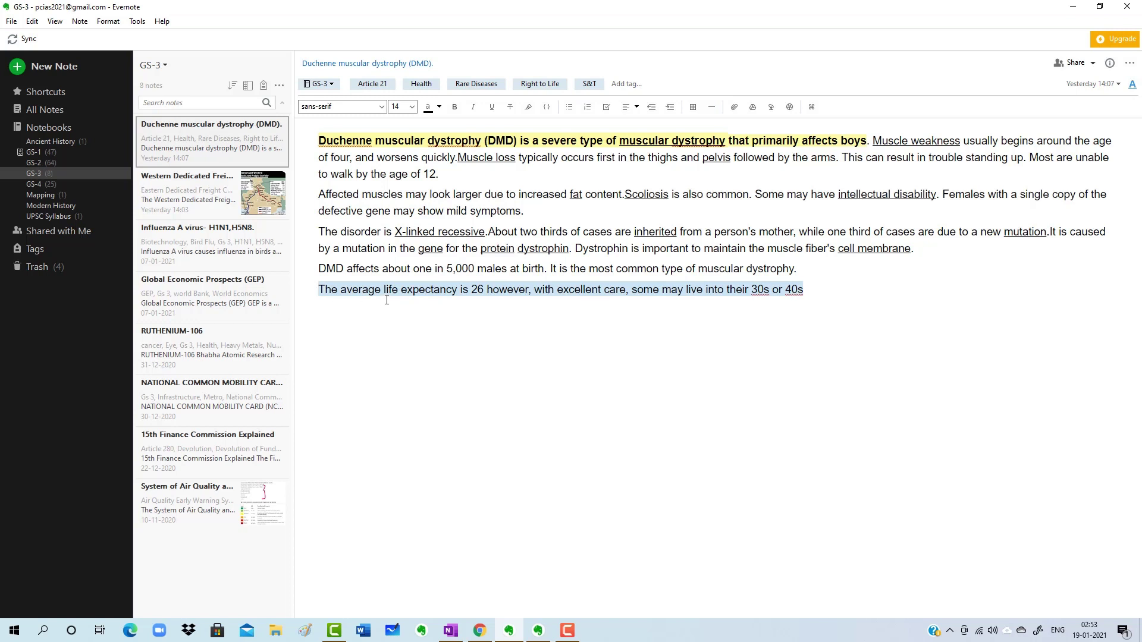
pyautogui.click(473, 108)
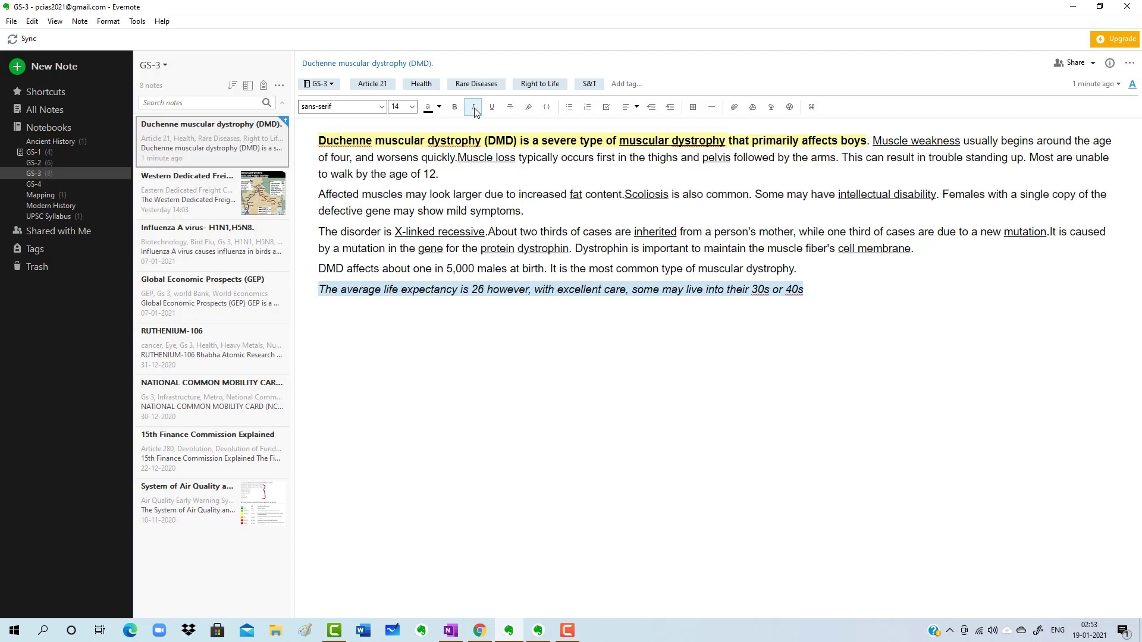
pyautogui.click(491, 107)
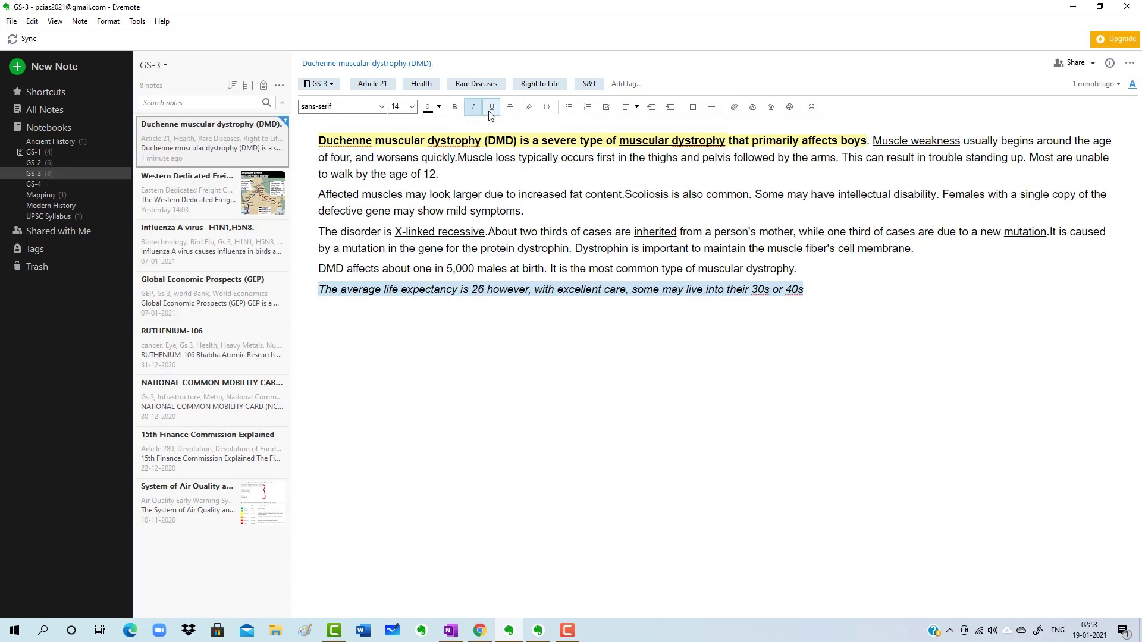
pyautogui.click(686, 428)
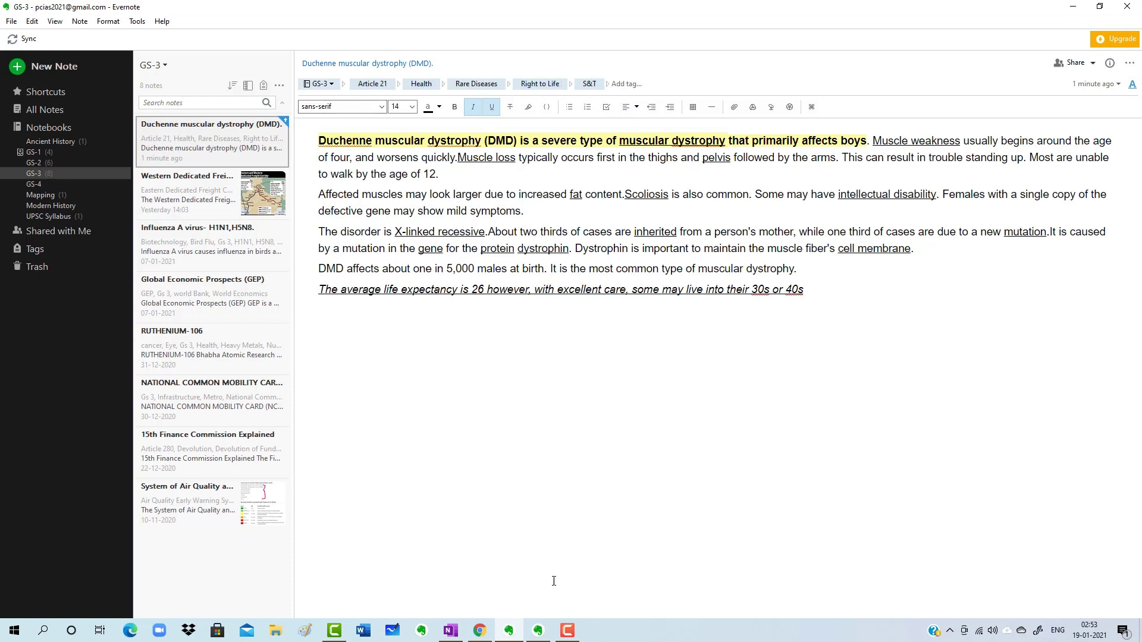
# Copy the drawing of the boy with Duchenne muscular dystrophy from Wikipedia in Chrome and paste it below the Evernote note's last line
pyautogui.click(480, 631)
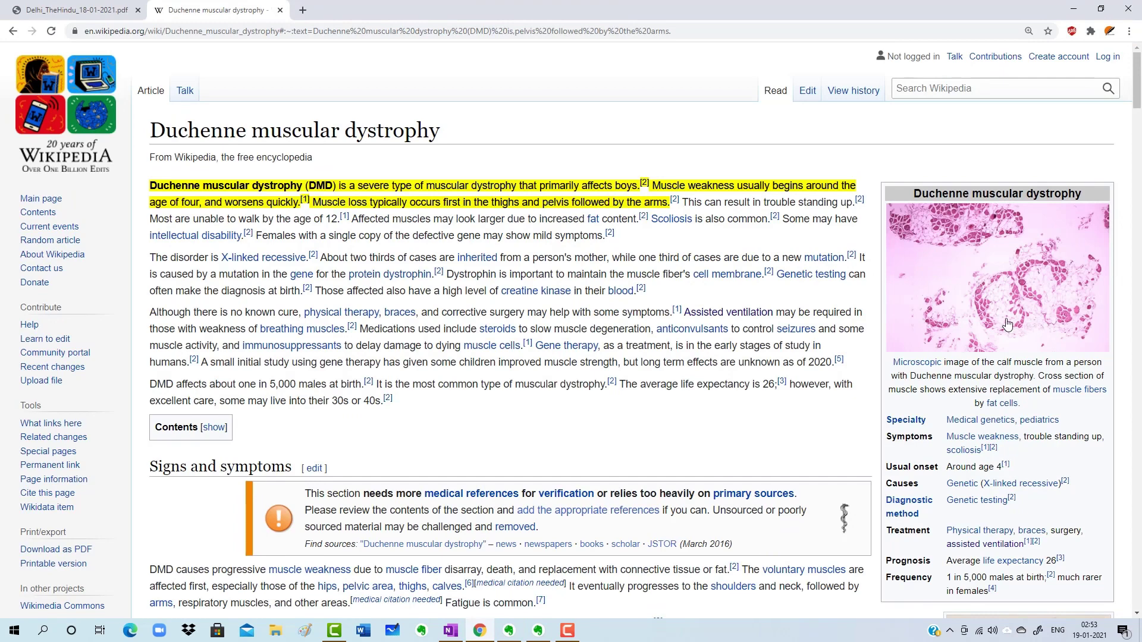
pyautogui.scroll(-5, 1008, 325)
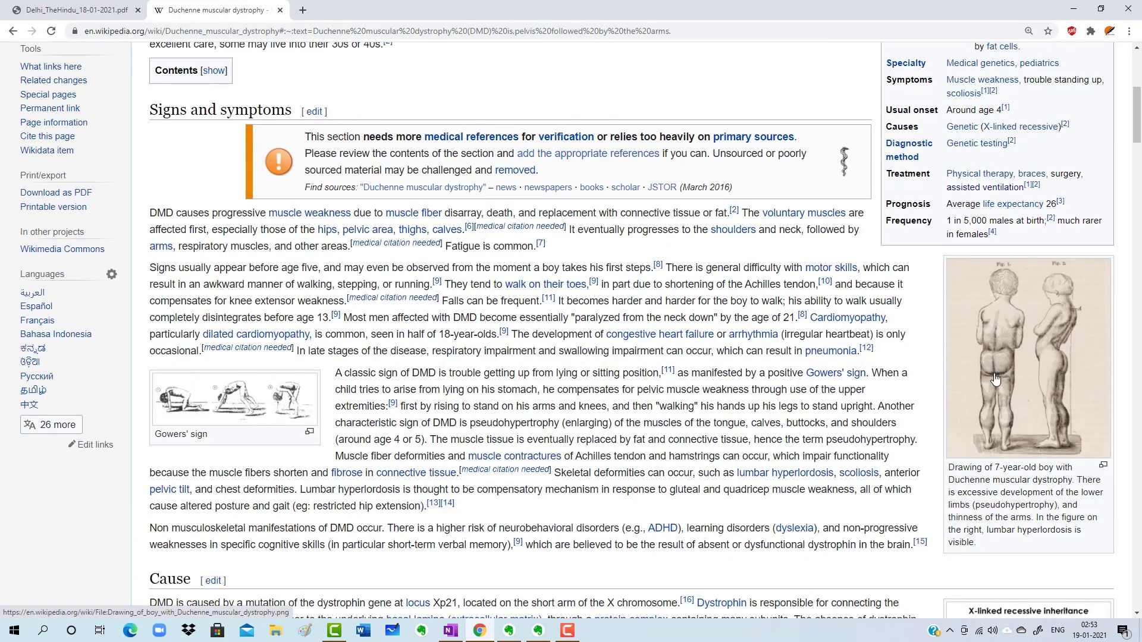
pyautogui.rightClick(995, 380)
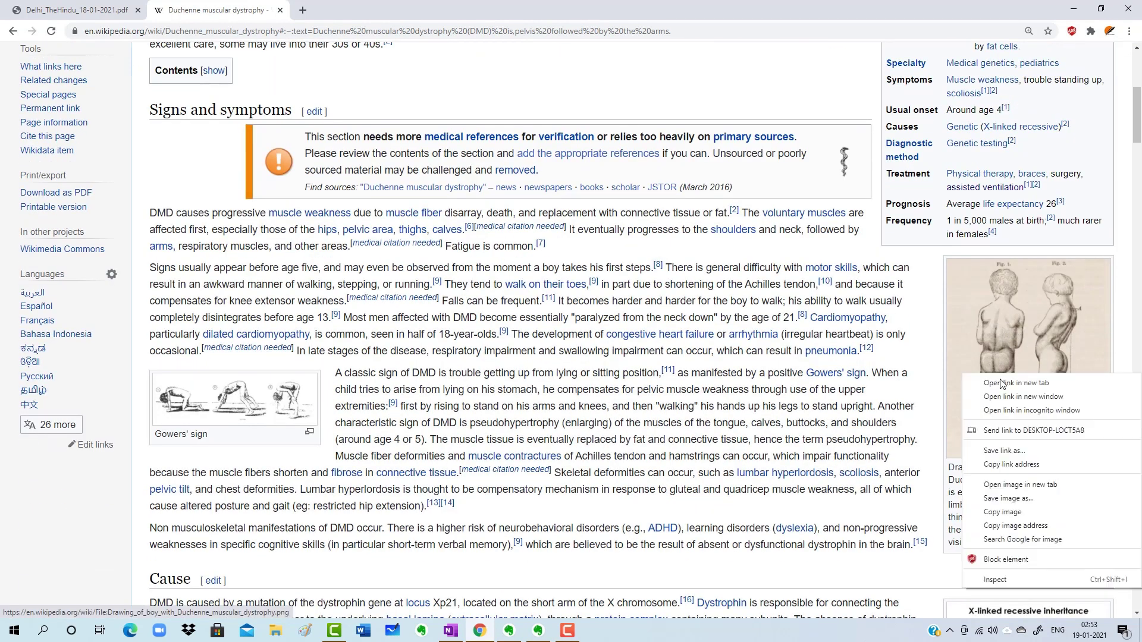
pyautogui.click(1003, 513)
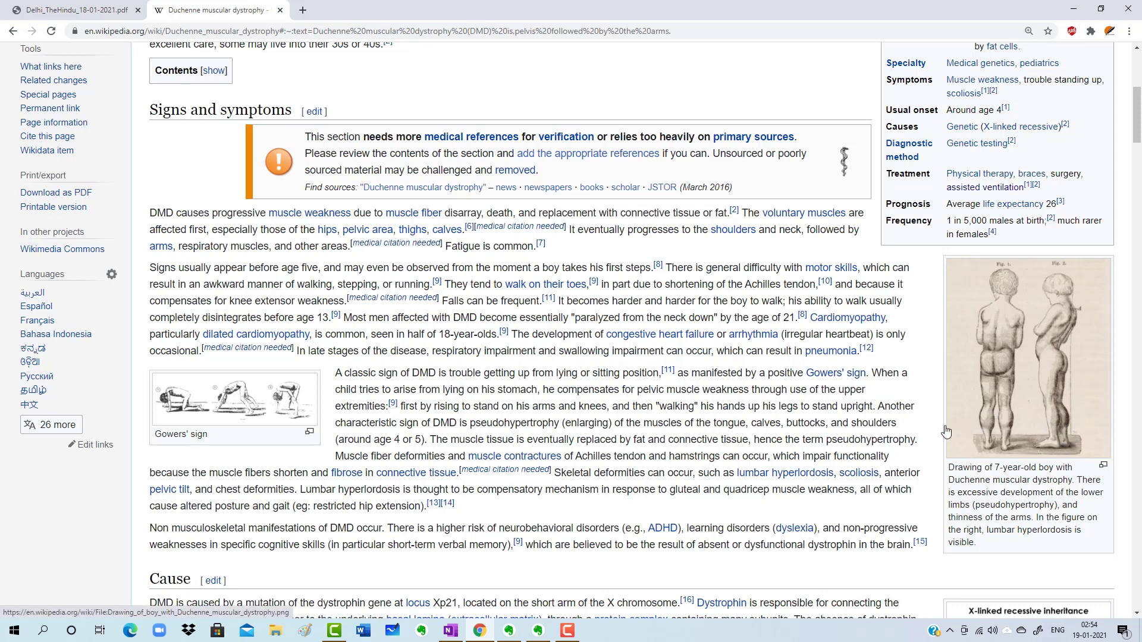
pyautogui.click(510, 632)
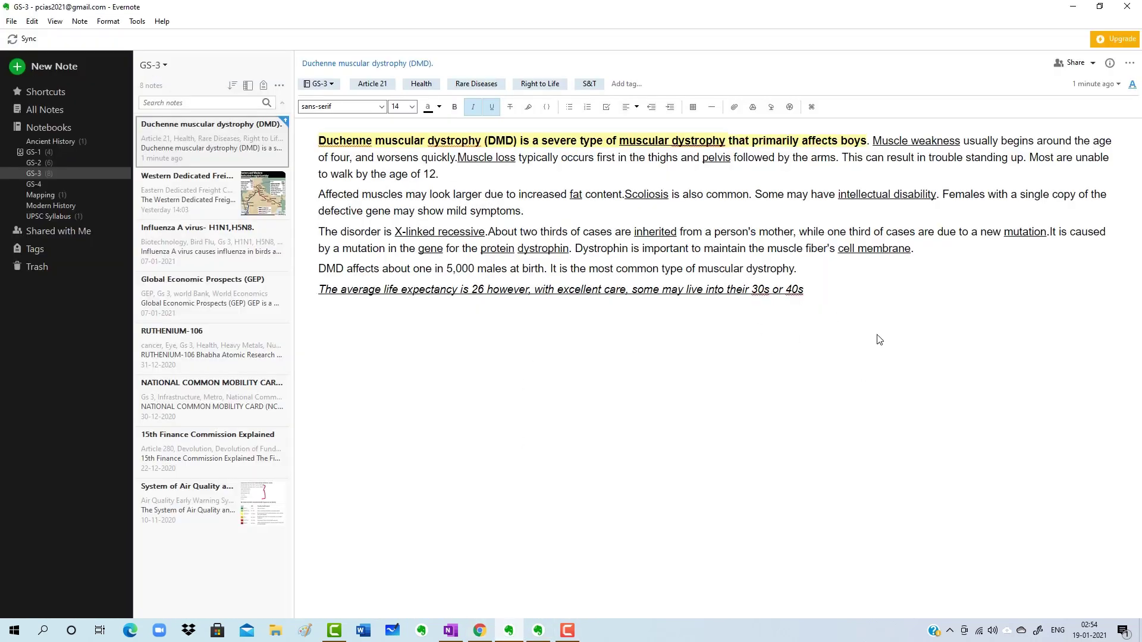
pyautogui.press('Return')
pyautogui.hotkey('ctrl', 'v')
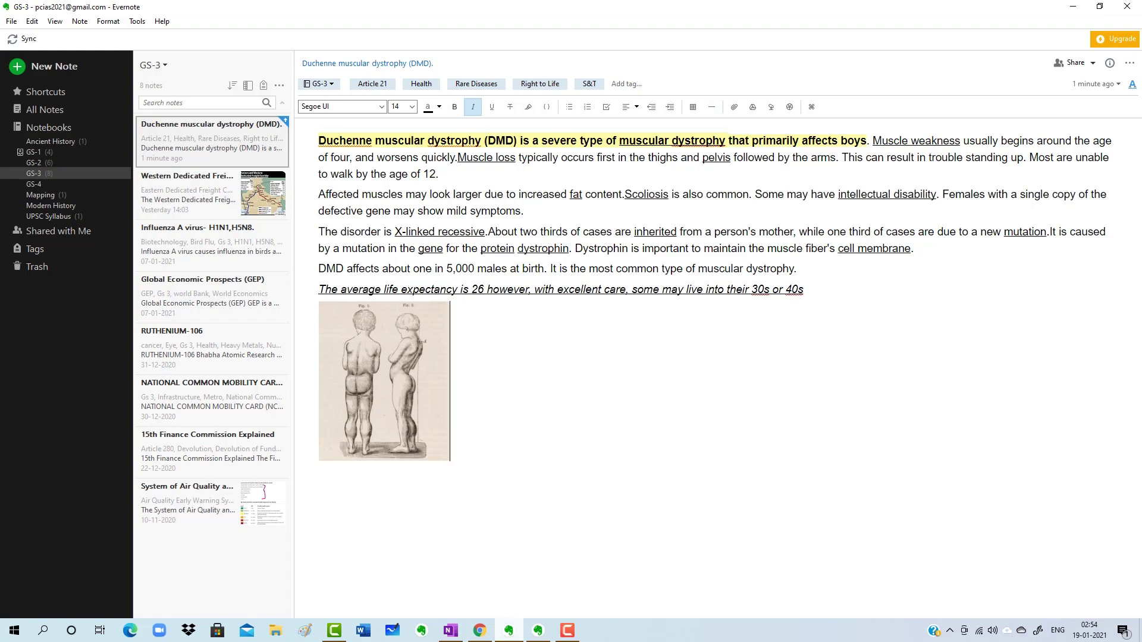
# Skim The Hindu PDF in Chrome to the page 6 editorial on liberal globalism, and view the solar cells import note in Evernote's DATA POINT notebook
pyautogui.click(479, 632)
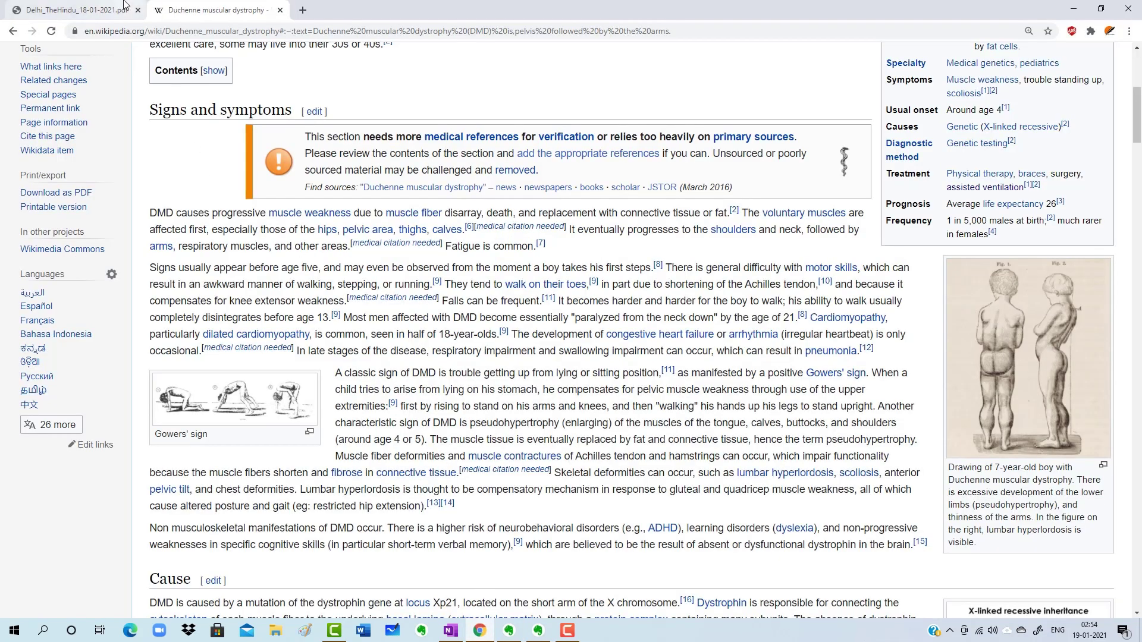
pyautogui.click(72, 10)
pyautogui.scroll(-15, 538, 416)
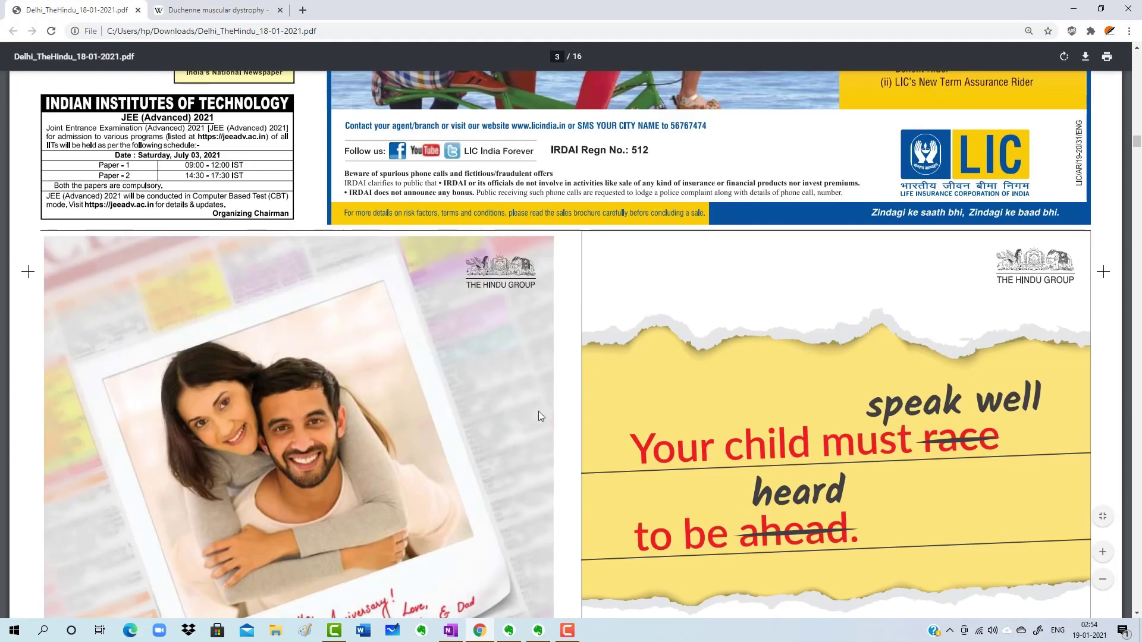
pyautogui.scroll(-5, 537, 464)
pyautogui.scroll(-6, 566, 603)
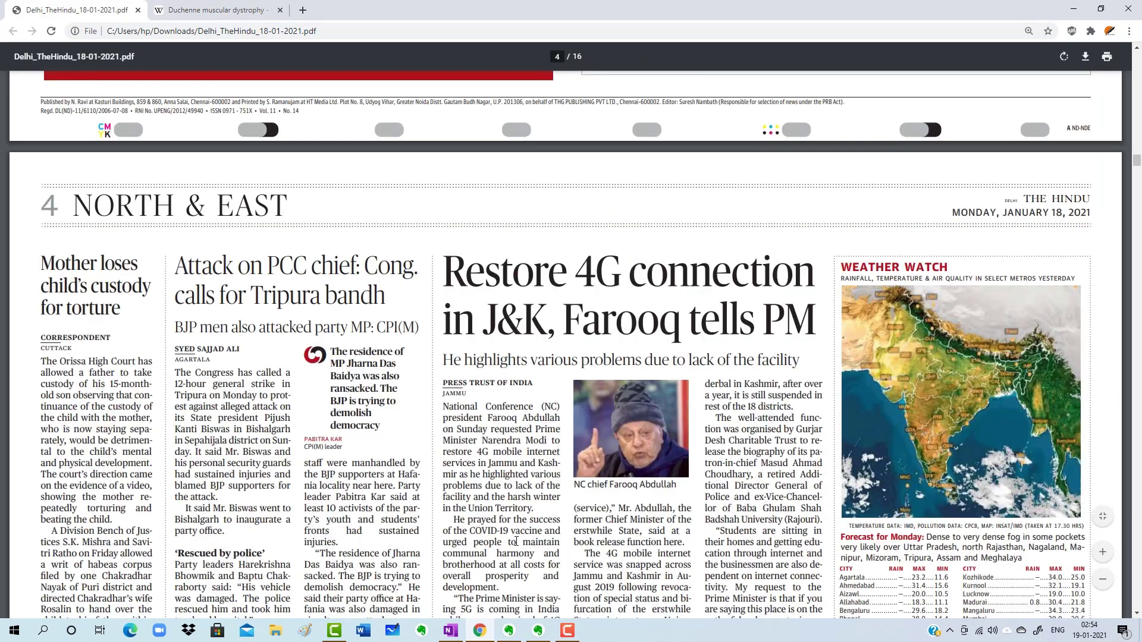
pyautogui.scroll(-15, 627, 399)
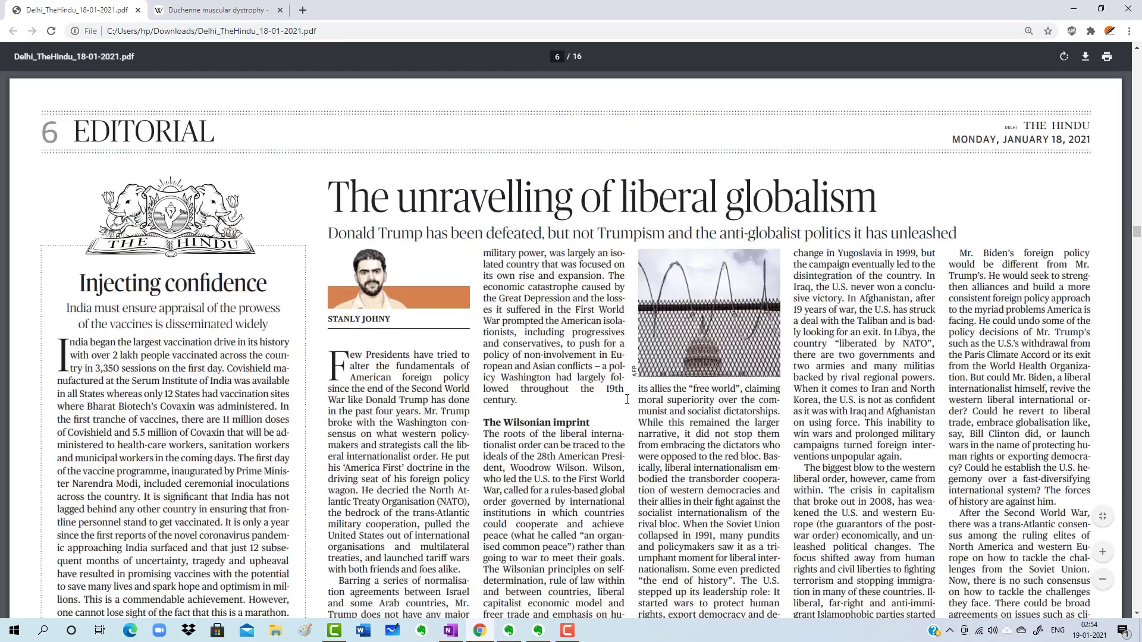
pyautogui.scroll(-1, 627, 399)
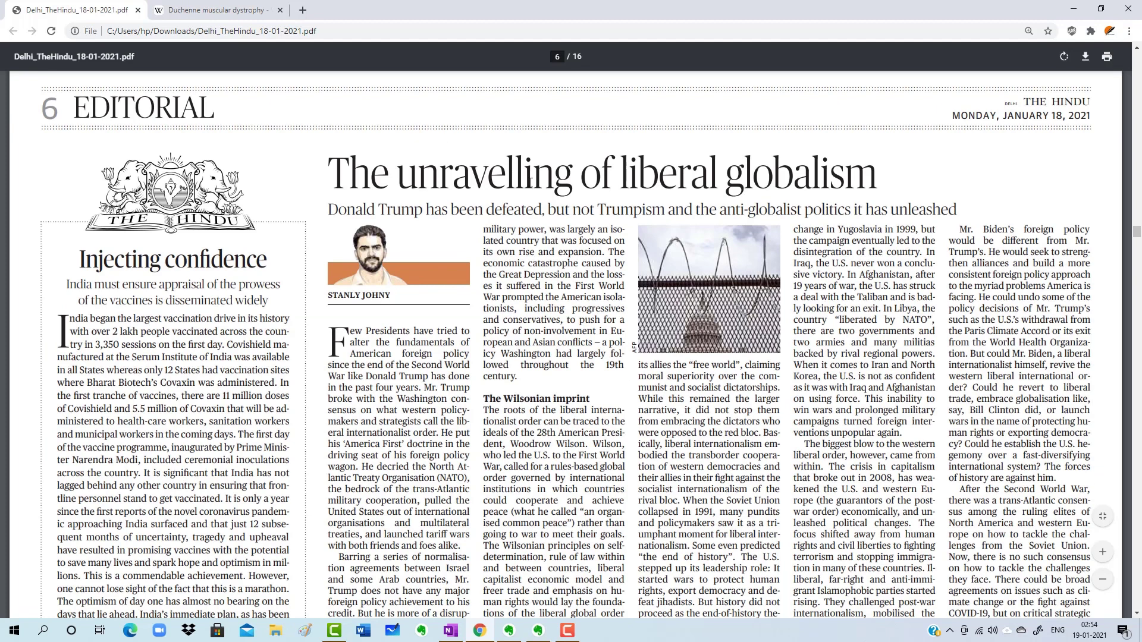
pyautogui.moveTo(882, 173); pyautogui.dragTo(738, 178)
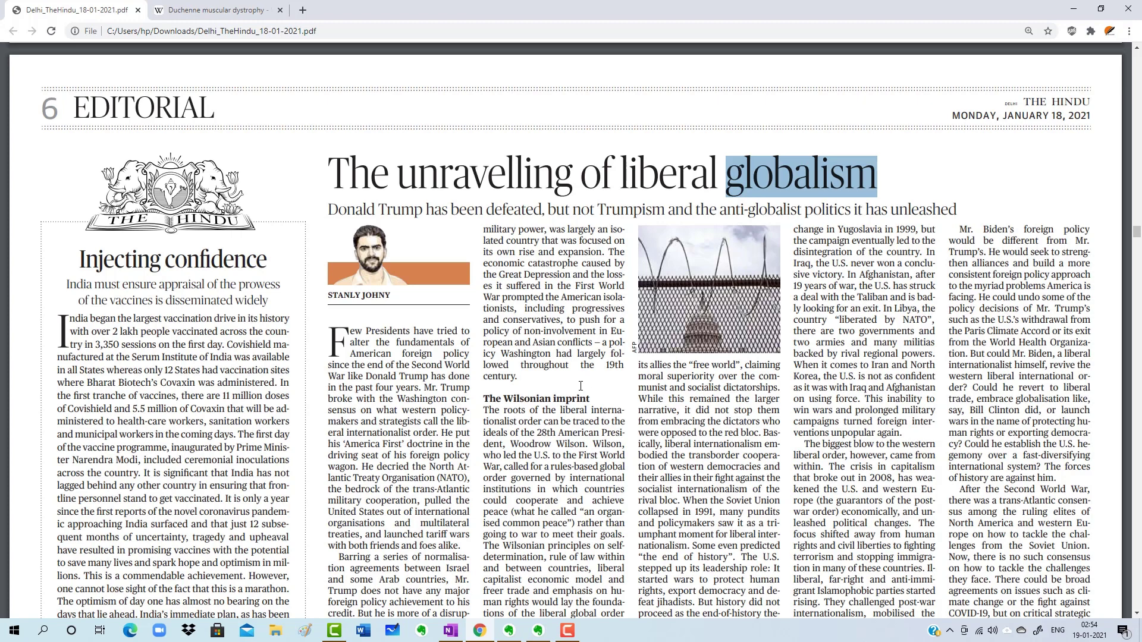
pyautogui.click(527, 633)
pyautogui.click(538, 633)
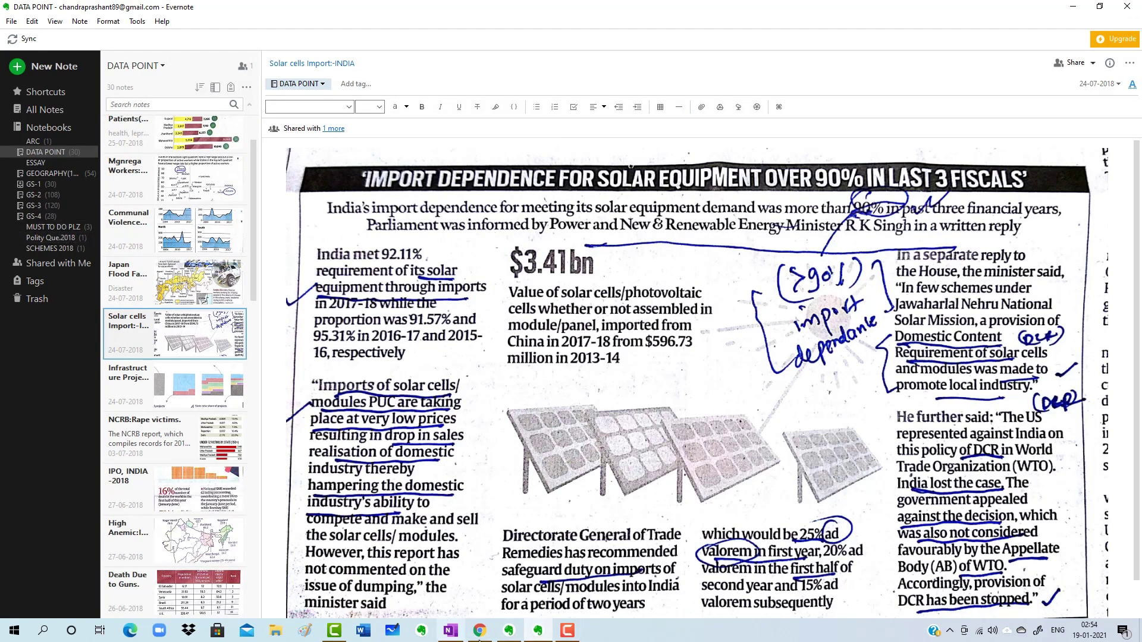
# Return to The Hindu PDF in Chrome, enlarge the "Heat of the moment" Data Point on page 7 and capture a full-screen screenshot of it
pyautogui.click(479, 630)
pyautogui.scroll(-10, 536, 422)
pyautogui.scroll(-20, 536, 422)
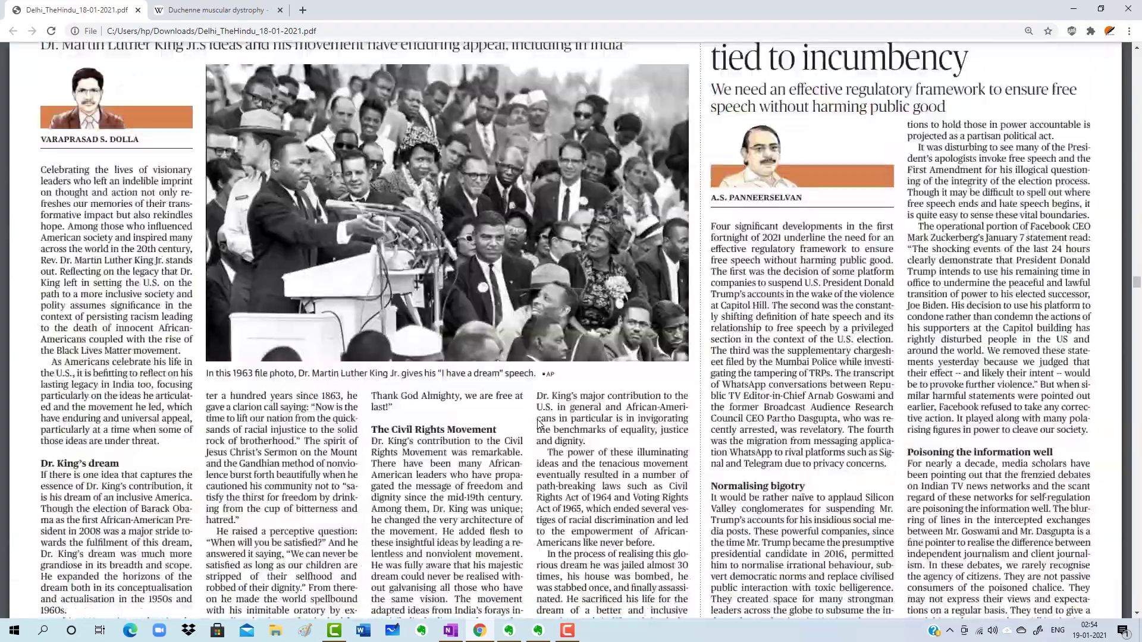
pyautogui.scroll(-5, 539, 424)
pyautogui.scroll(-2, 538, 423)
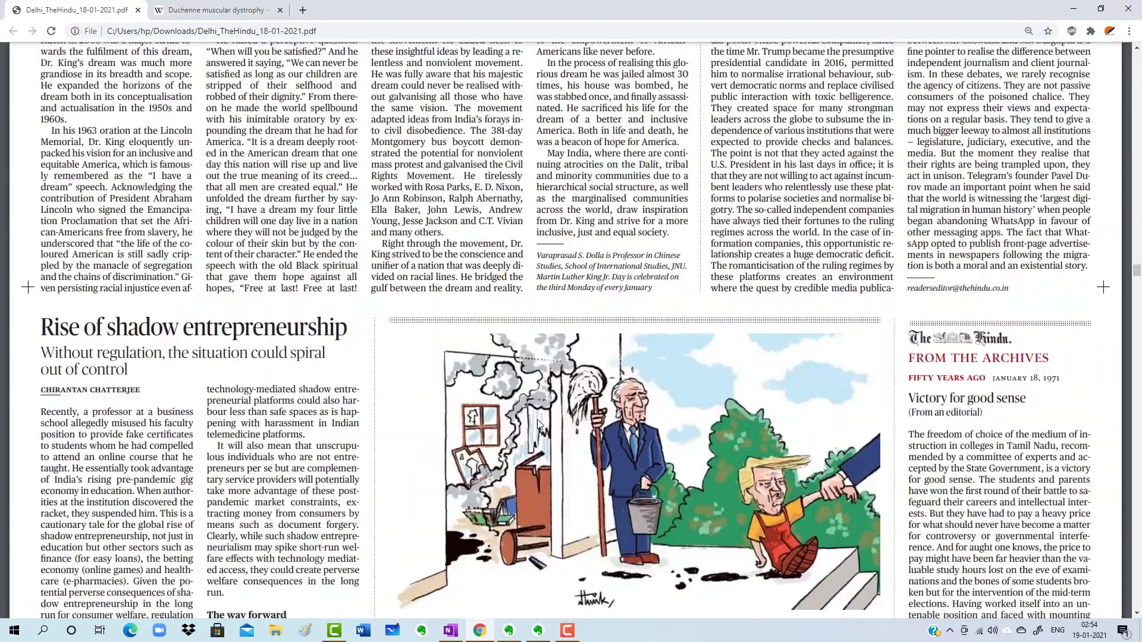
pyautogui.scroll(7, 537, 420)
pyautogui.scroll(-5, 538, 423)
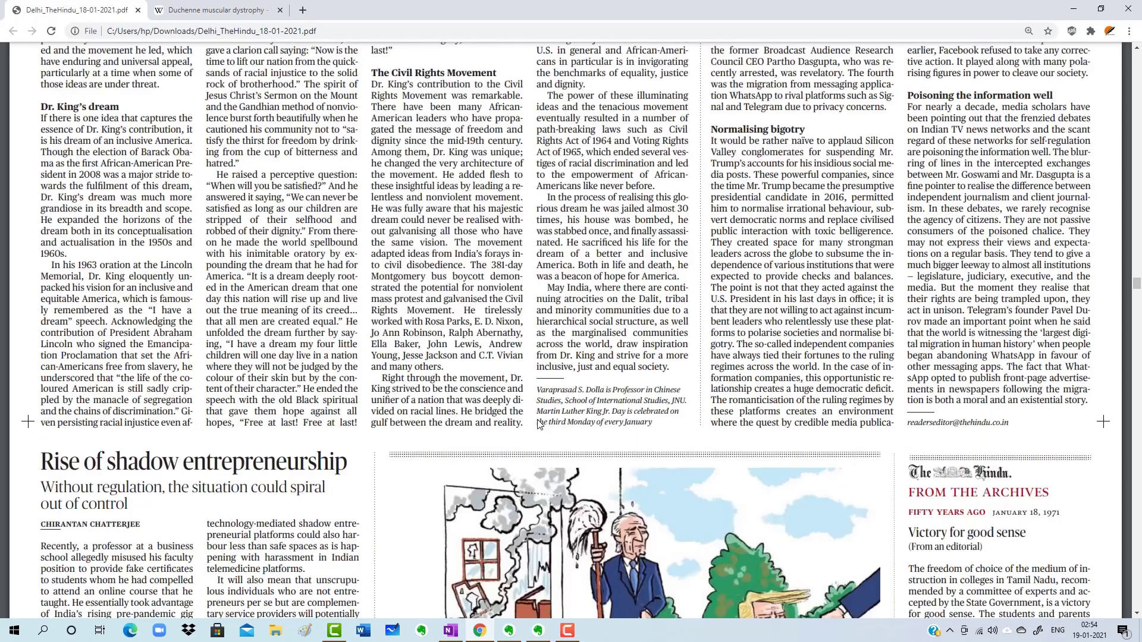
pyautogui.scroll(-5, 539, 424)
pyautogui.scroll(-4, 539, 424)
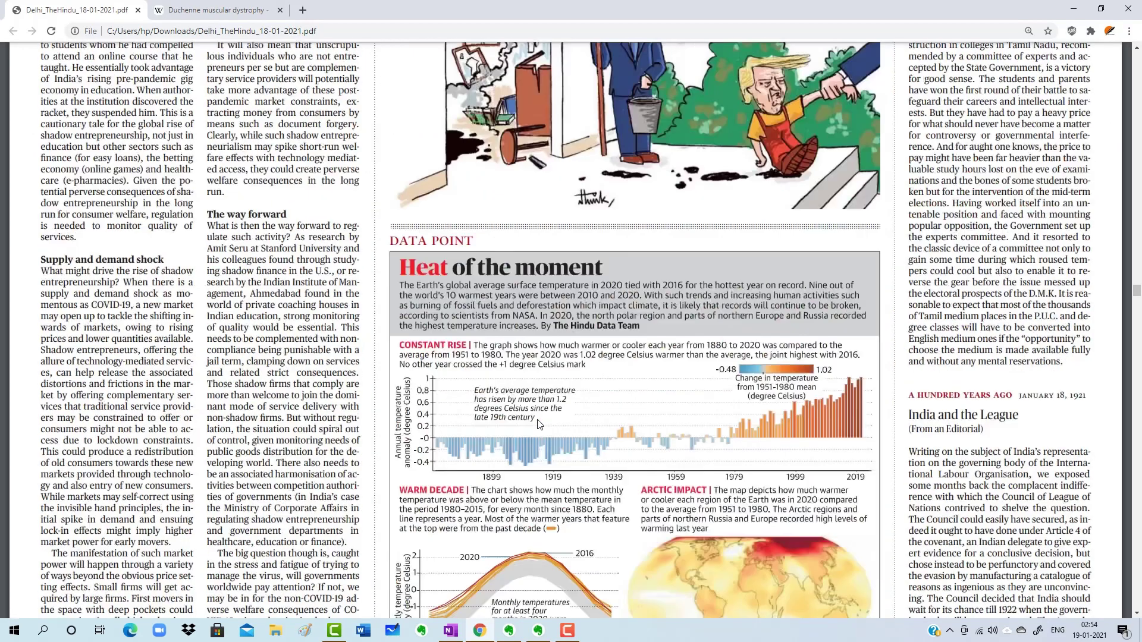
pyautogui.scroll(-1, 539, 424)
pyautogui.scroll(-2, 535, 218)
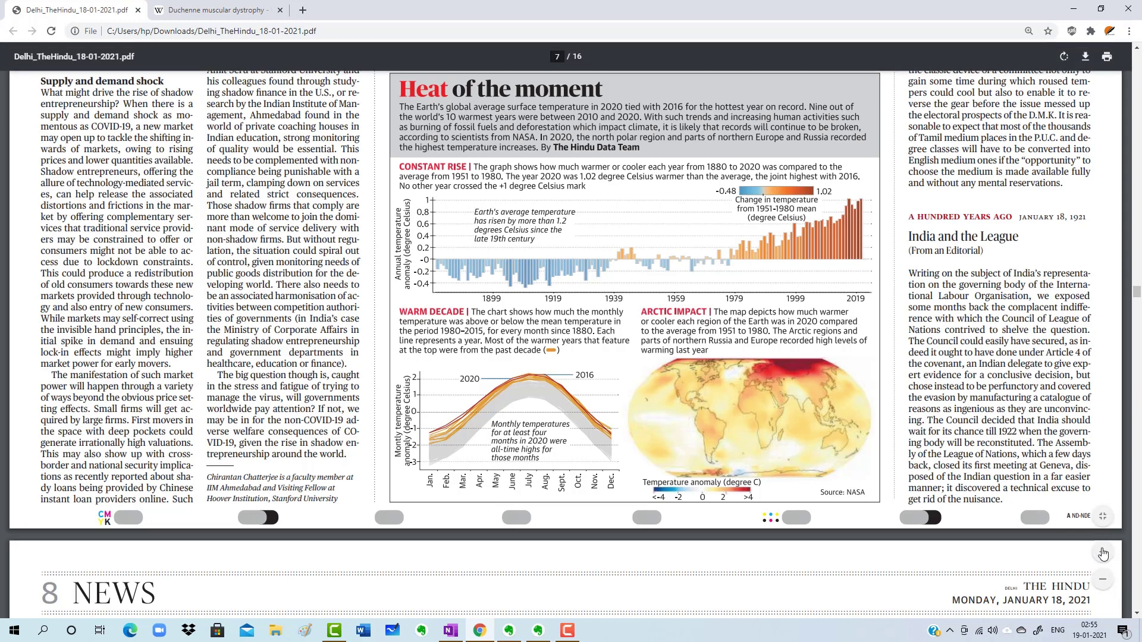
pyautogui.click(1103, 553)
pyautogui.click(1104, 559)
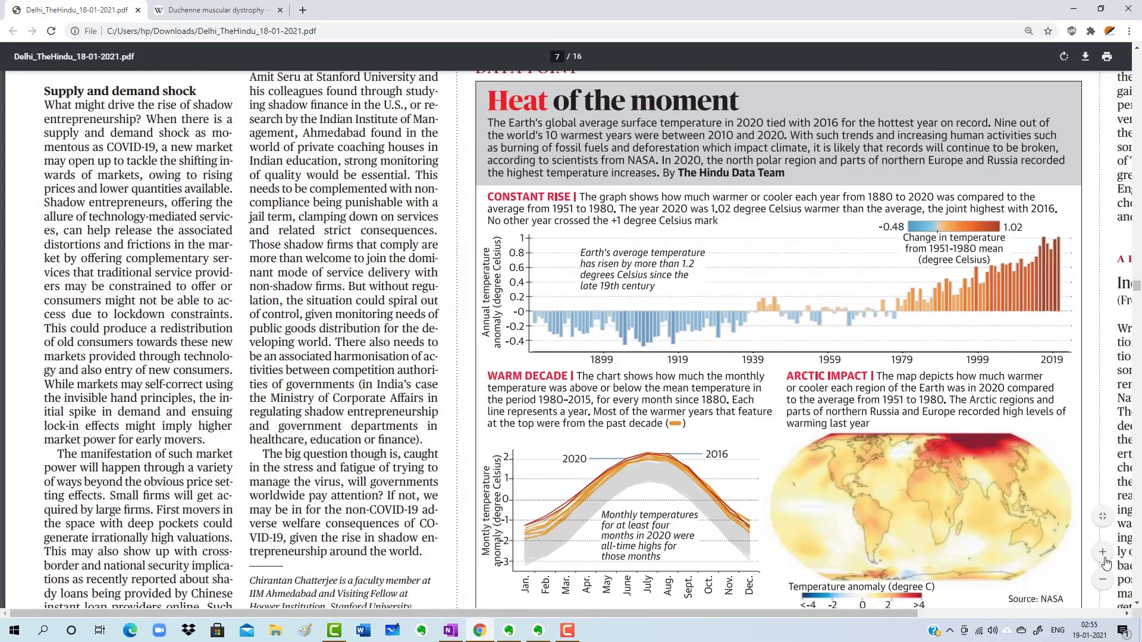
pyautogui.moveTo(852, 613); pyautogui.dragTo(958, 606)
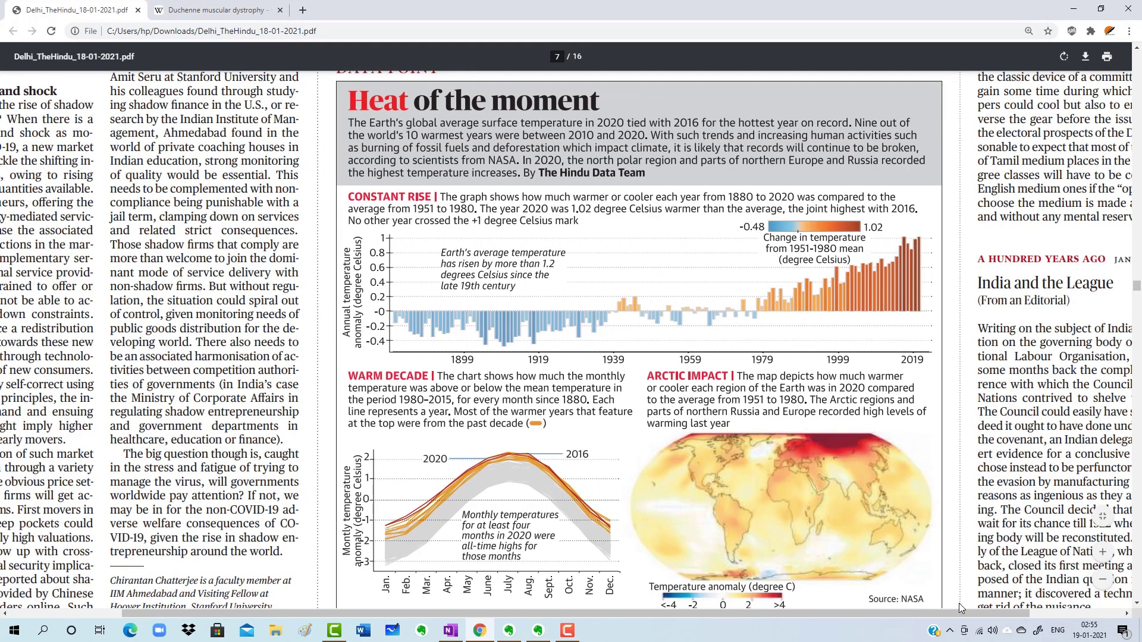
pyautogui.press('Print')
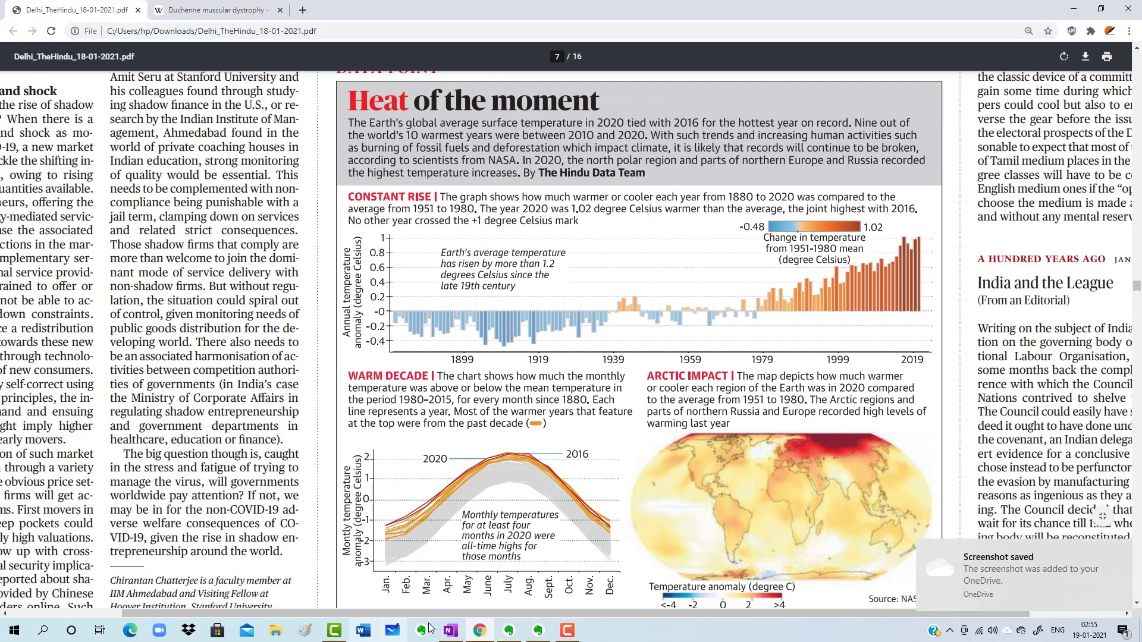
# Switch to Evernote, create a new note in the GS-1 notebook and paste the captured screenshot into it
pyautogui.click(509, 632)
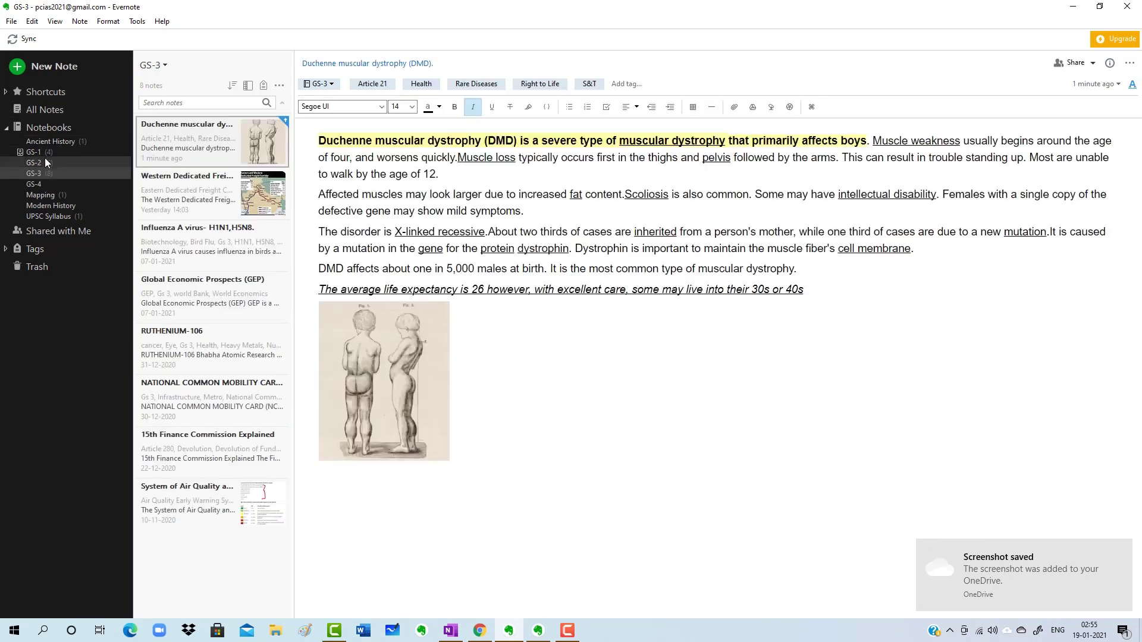
pyautogui.click(44, 152)
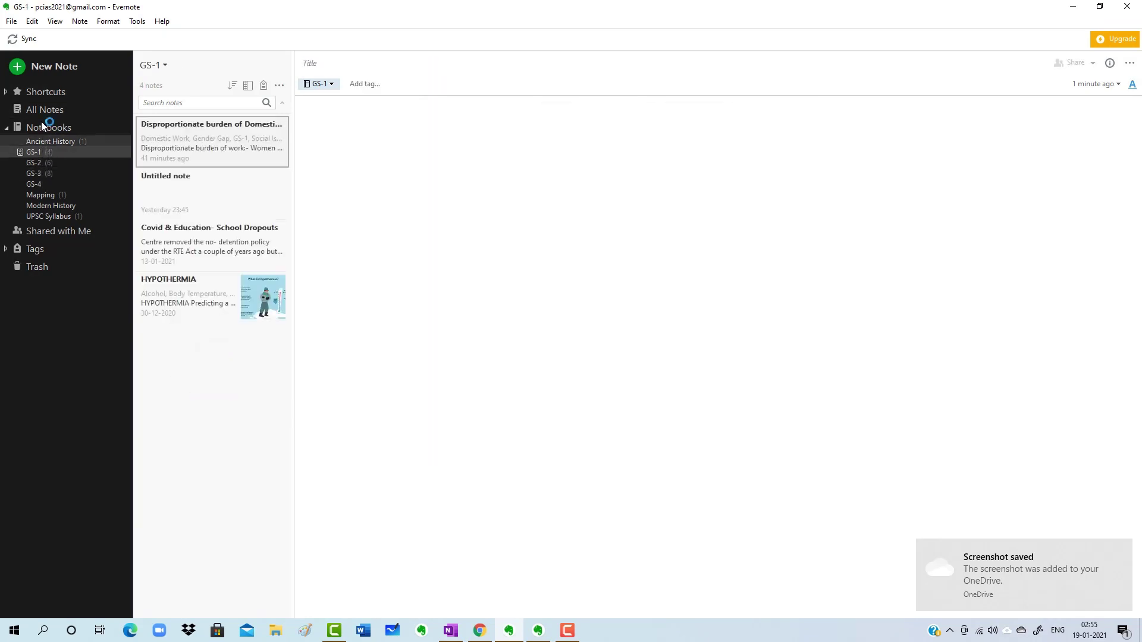
pyautogui.click(18, 68)
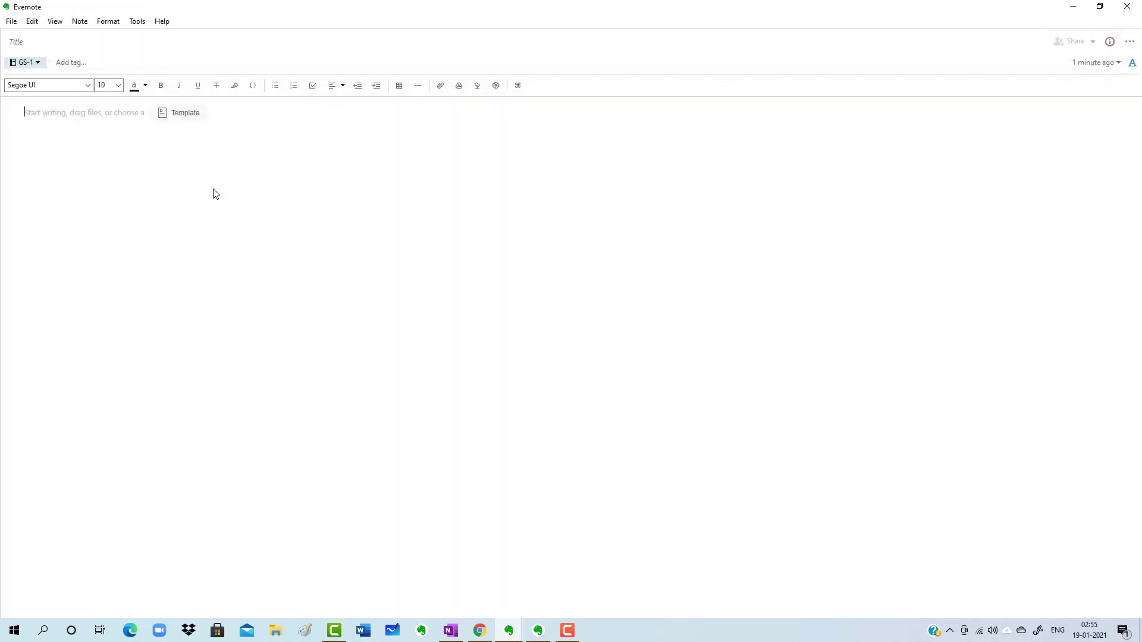
pyautogui.hotkey('ctrl', 'v')
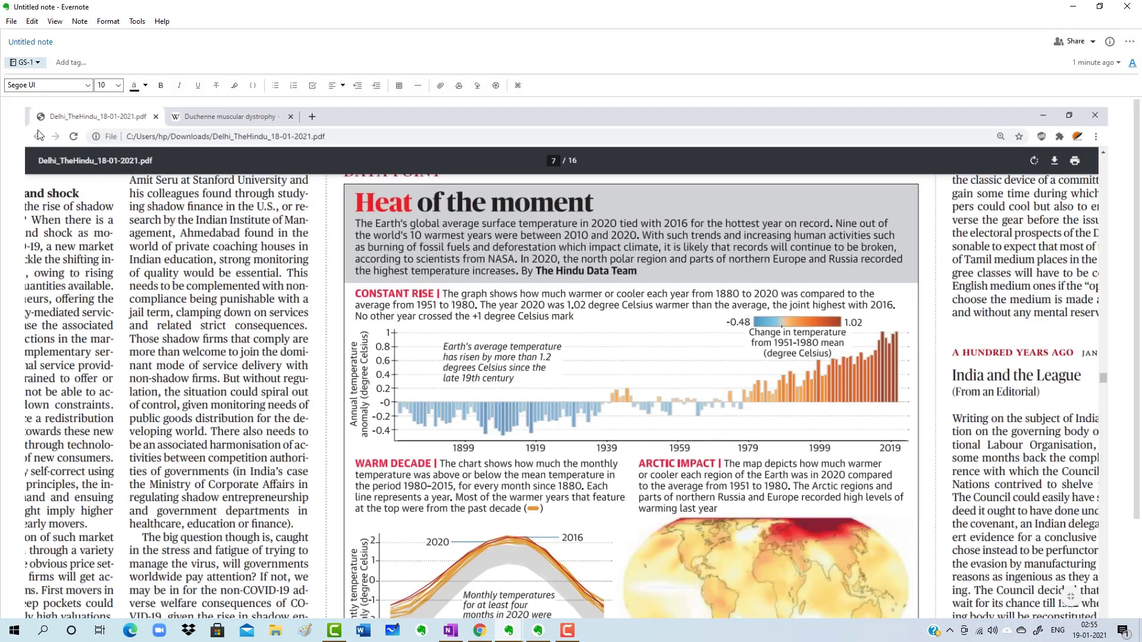
# Review the pasted screenshot, close the separate note window and open the new note from the GS-1 list
pyautogui.scroll(-3, 1064, 473)
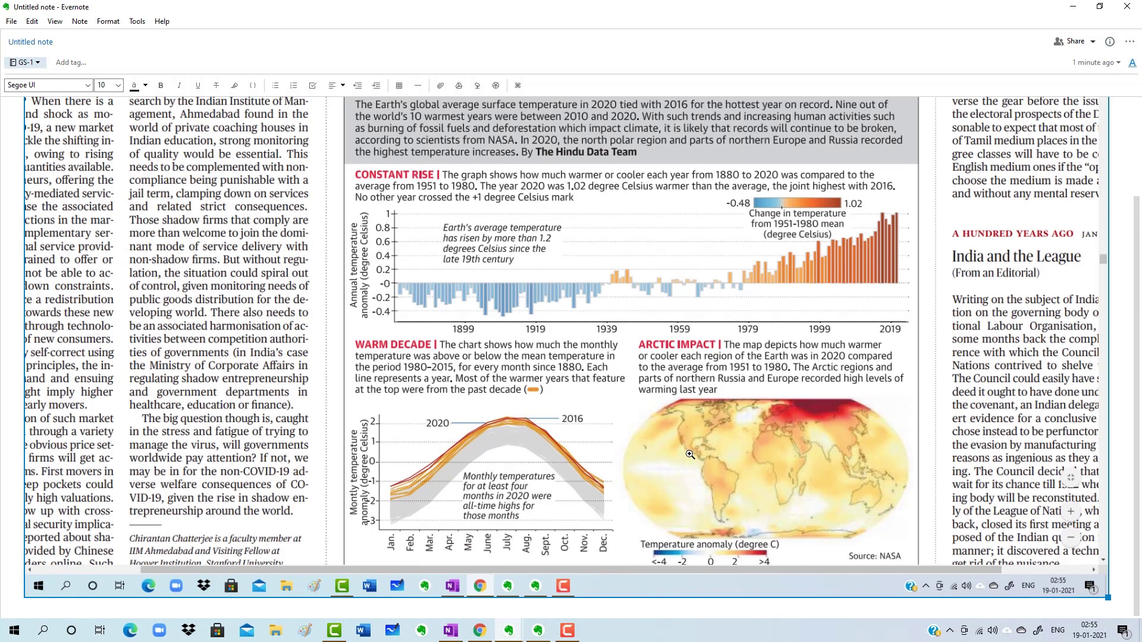
pyautogui.scroll(2, 694, 448)
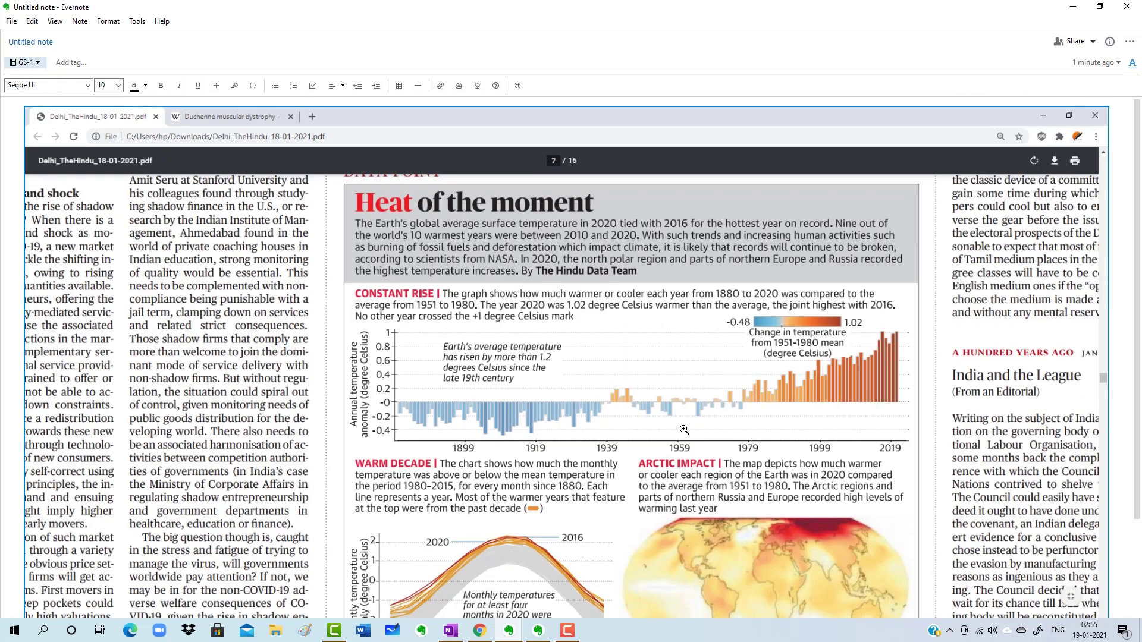
pyautogui.click(1130, 7)
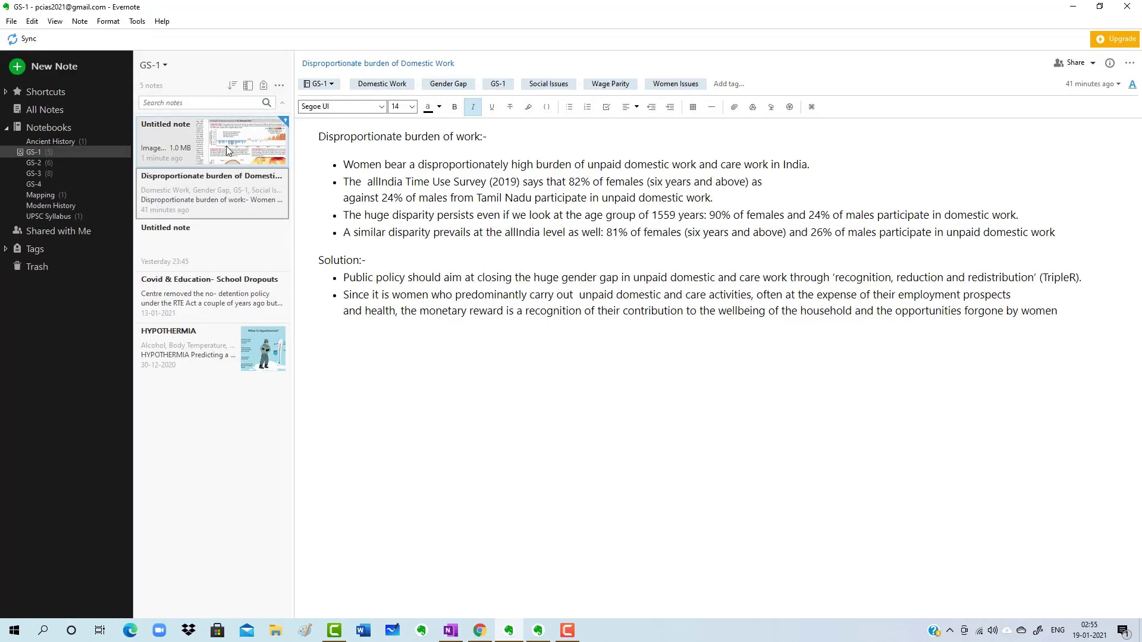
pyautogui.click(228, 150)
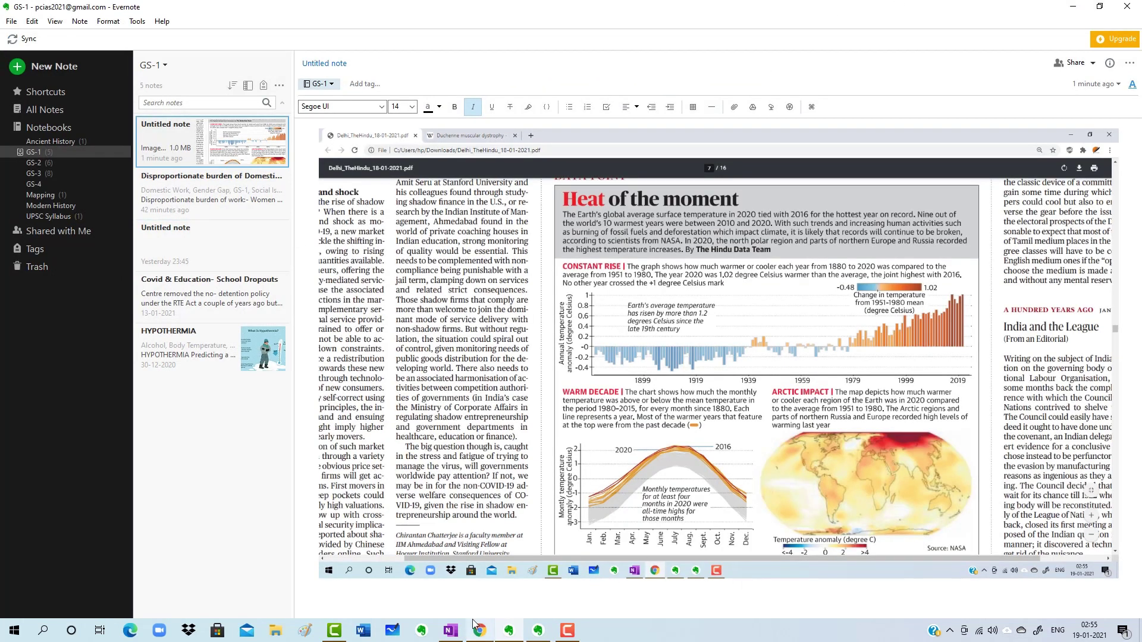
# Switch to OneNote and show the "How to use Evernote for UPSC -IAS" page in full-screen view, briefly selecting its title
pyautogui.click(452, 571)
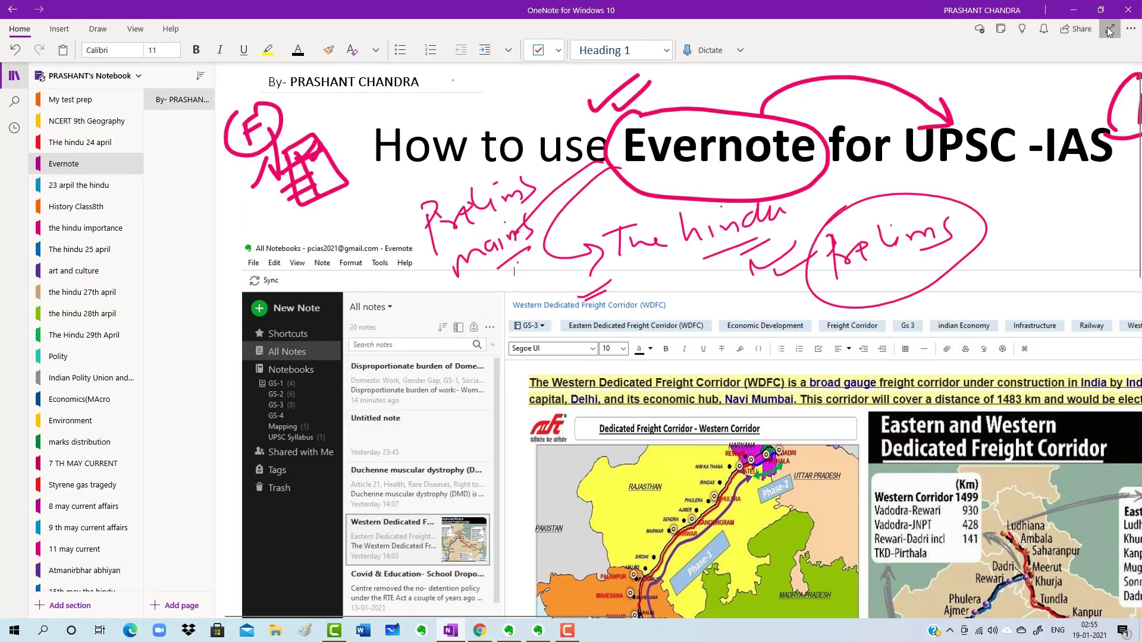
pyautogui.click(1110, 29)
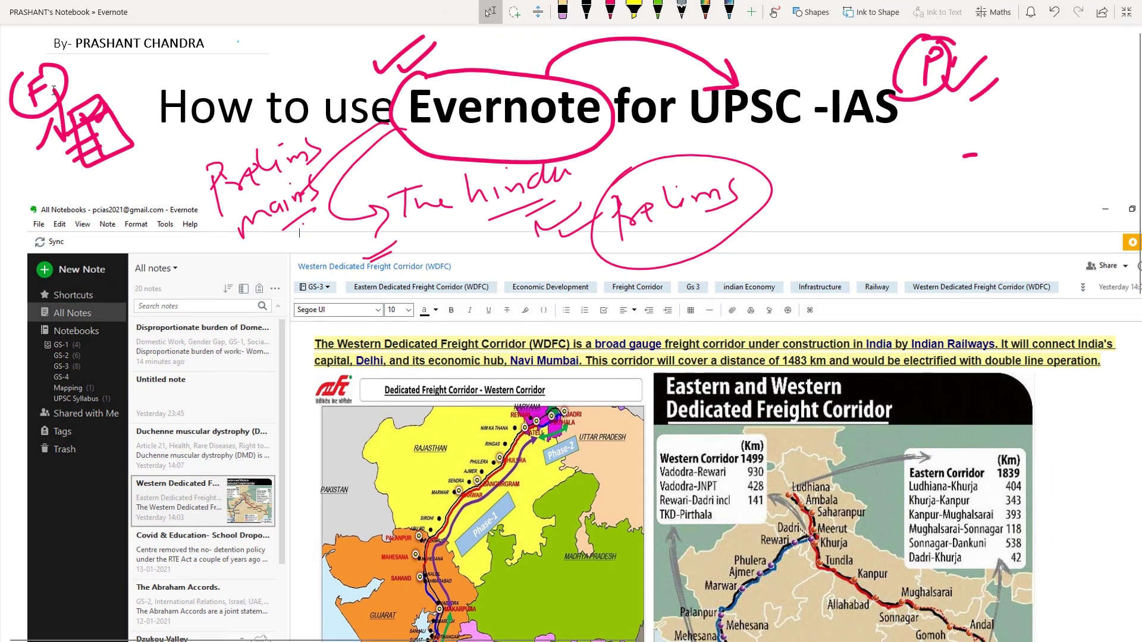
pyautogui.moveTo(170, 119)
pyautogui.mouseDown()
pyautogui.moveTo(773, 232)
pyautogui.moveTo(1012, 179)
pyautogui.moveTo(903, 164)
pyautogui.mouseUp()
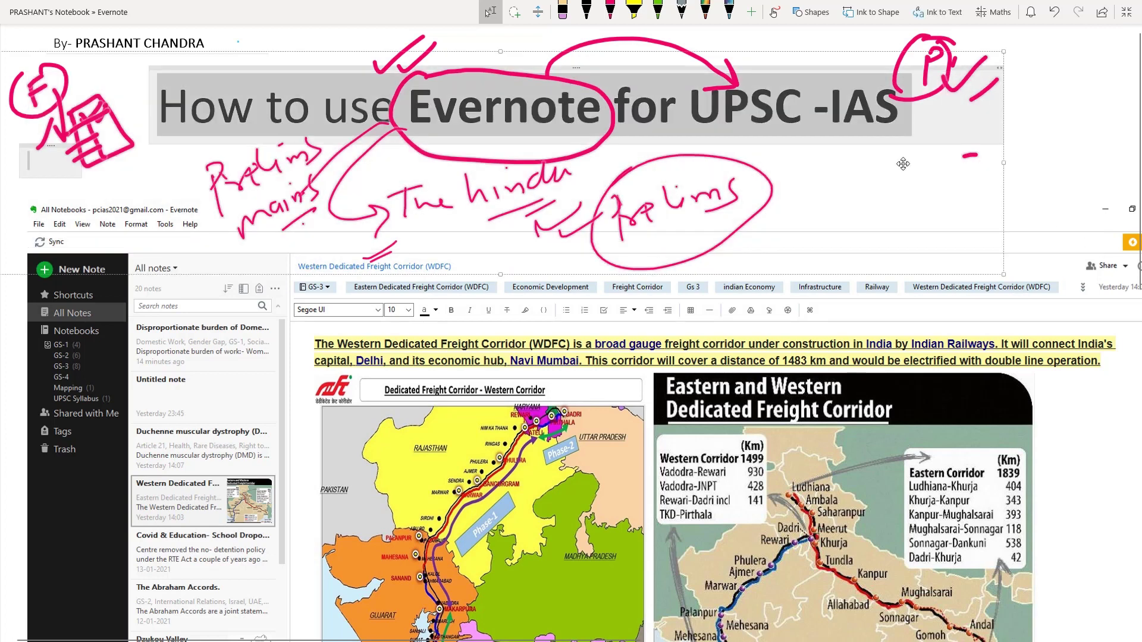
pyautogui.click(1049, 114)
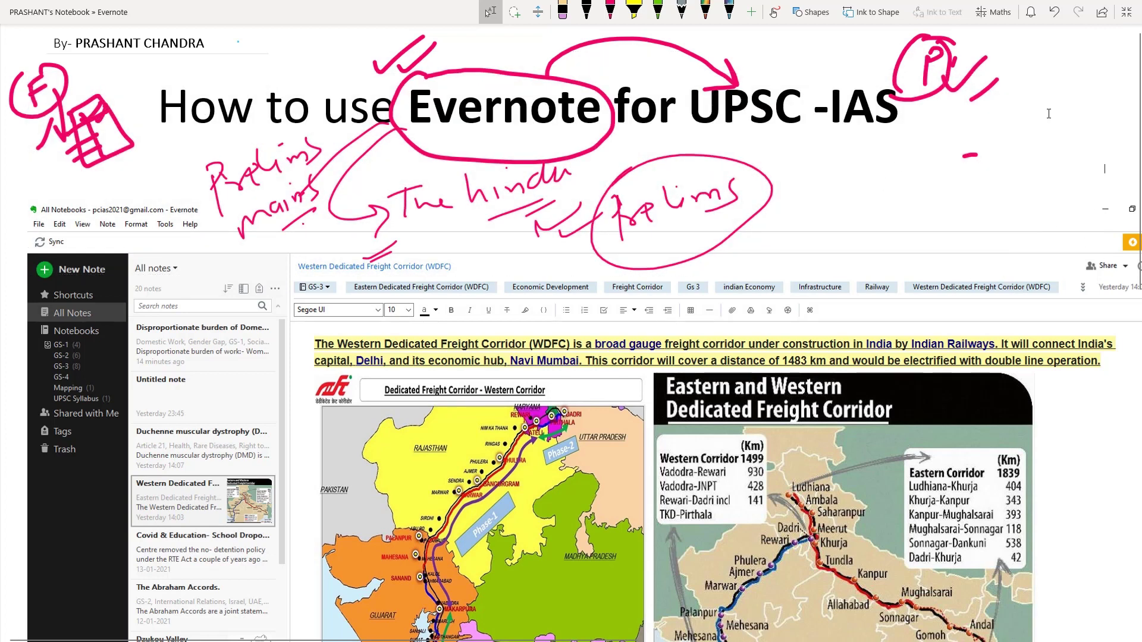